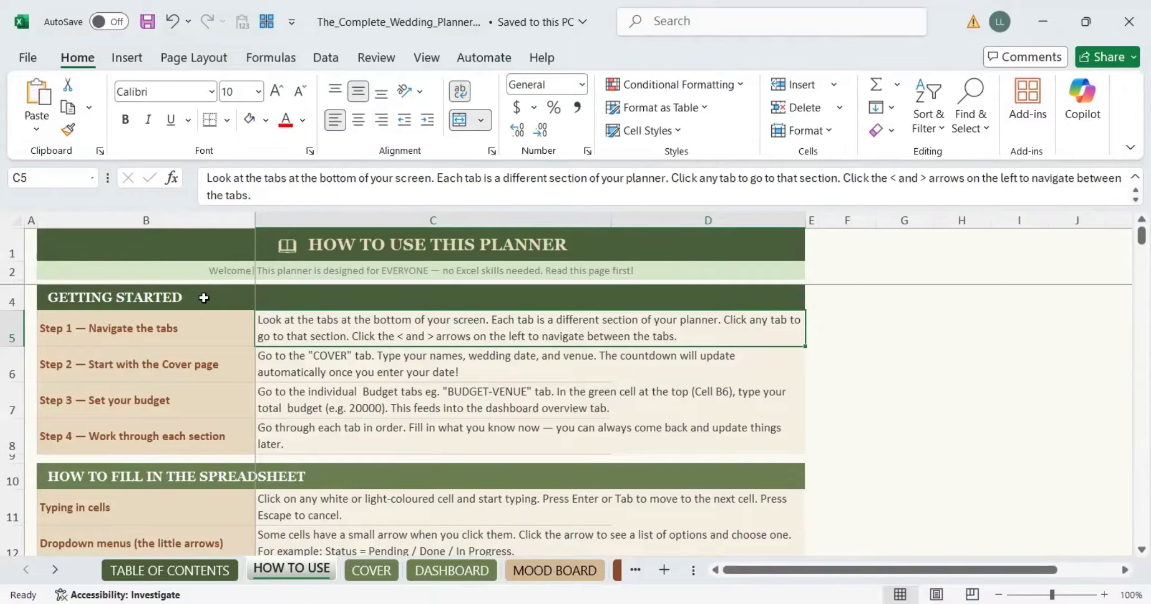
Step: Read through the HOW TO USE sheet's instructions, from getting started and filling in cells to beginner tips and locked cells
scroll(204, 297, "down", 1)
scroll(223, 421, "down", 2)
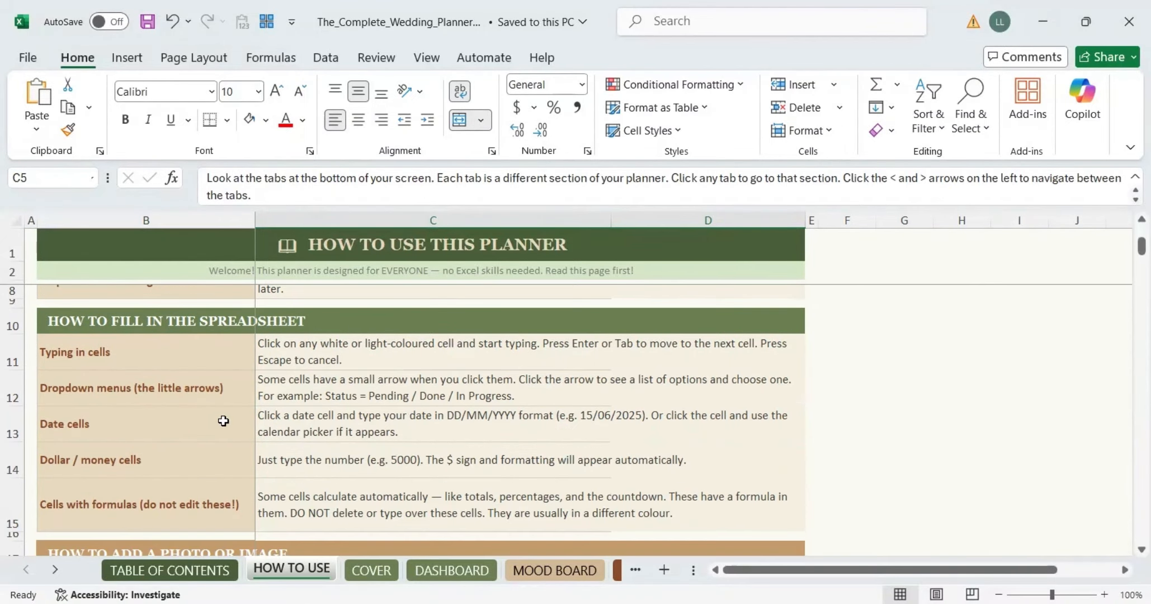
scroll(225, 419, "down", 2)
scroll(229, 451, "down", 1)
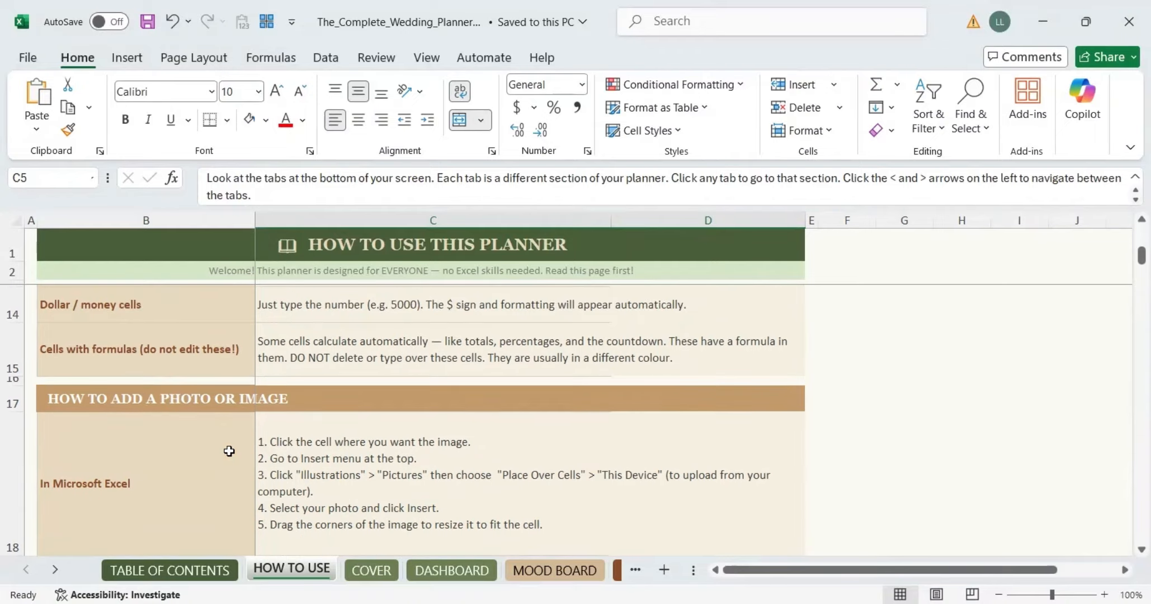
scroll(228, 451, "down", 4)
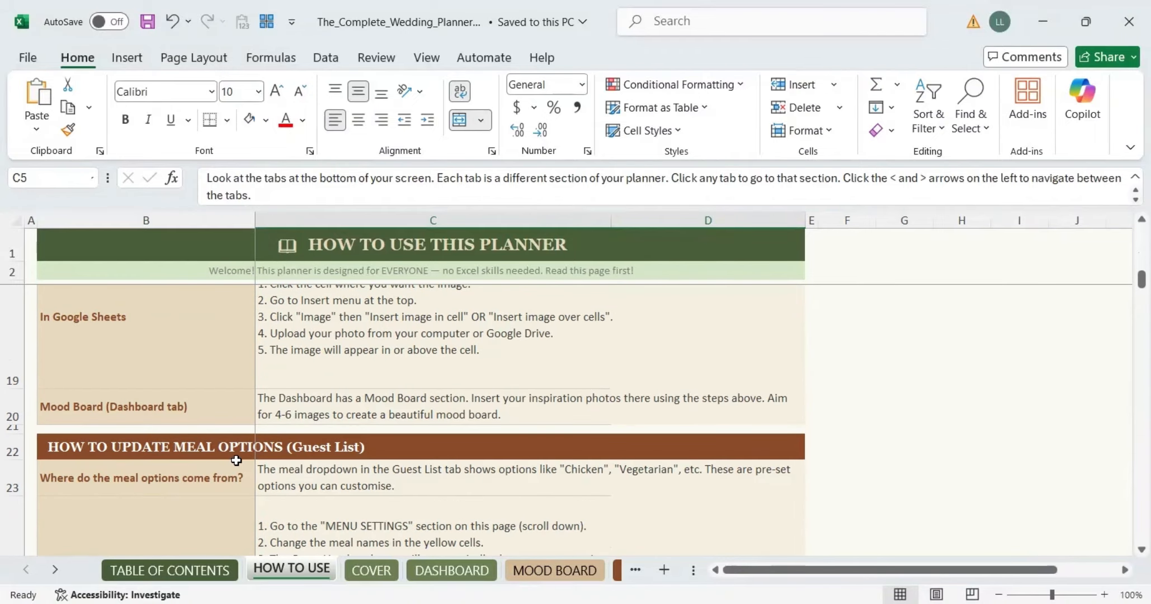
scroll(231, 452, "down", 1)
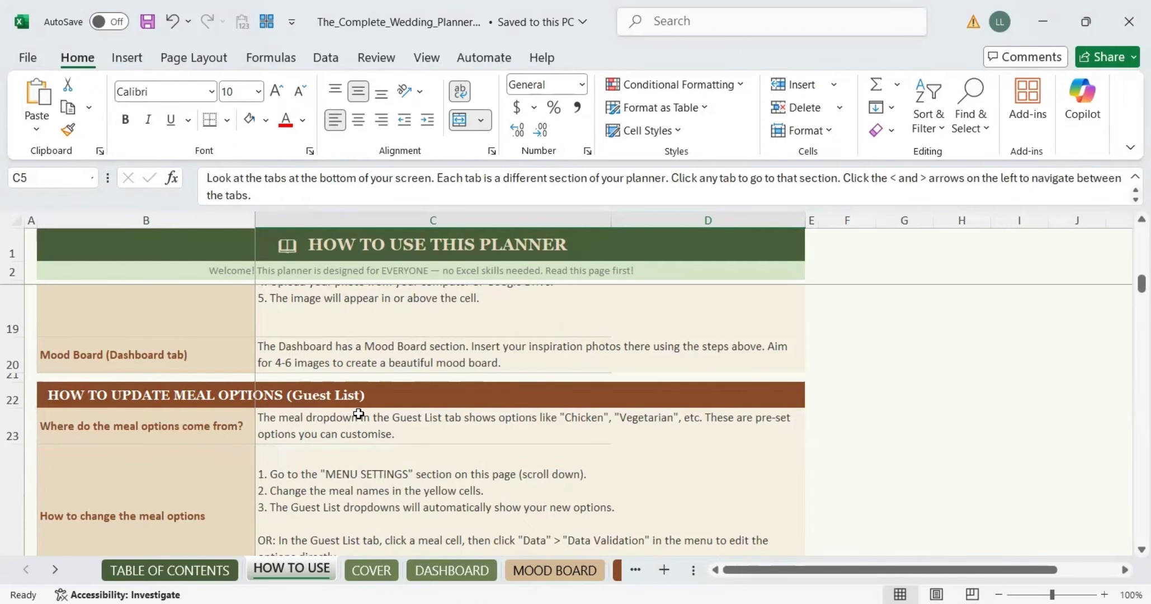
scroll(358, 416, "down", 4)
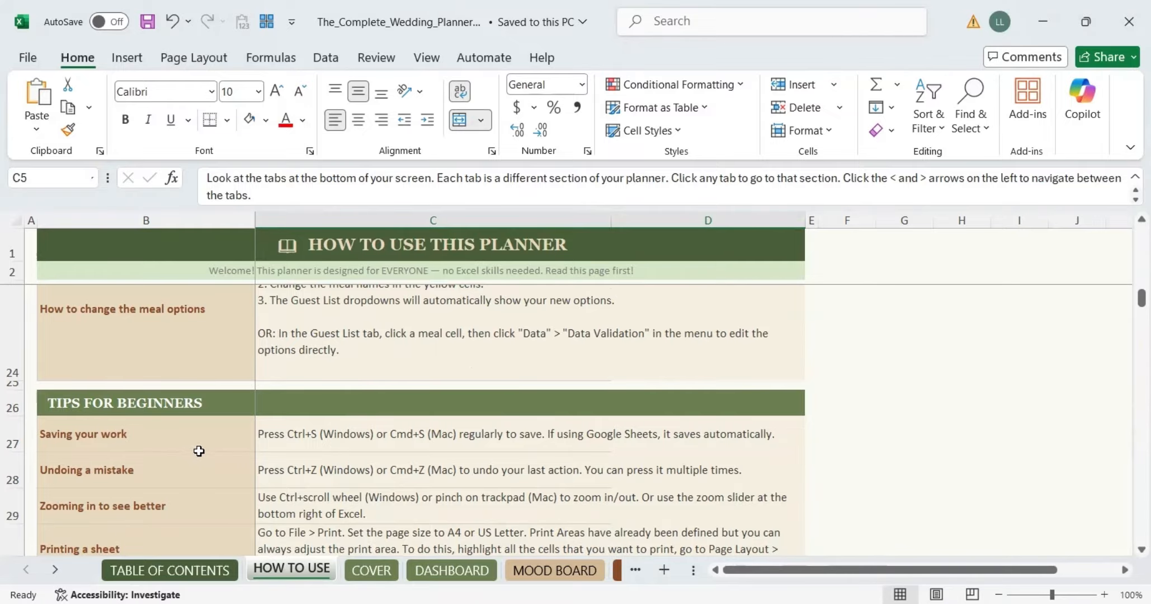
scroll(206, 448, "down", 5)
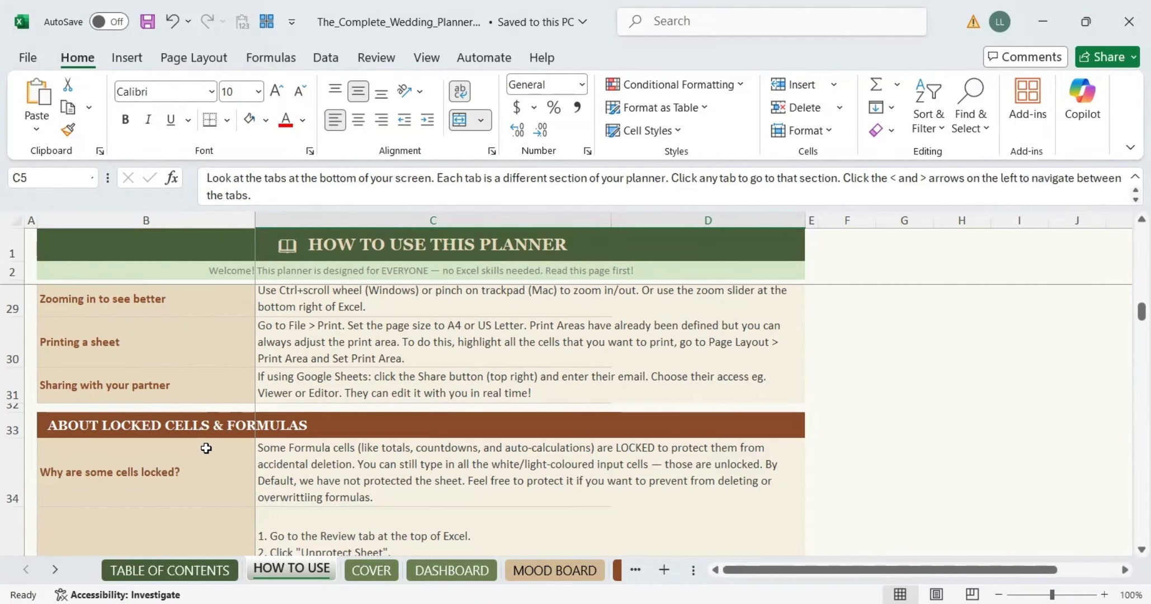
scroll(206, 448, "down", 4)
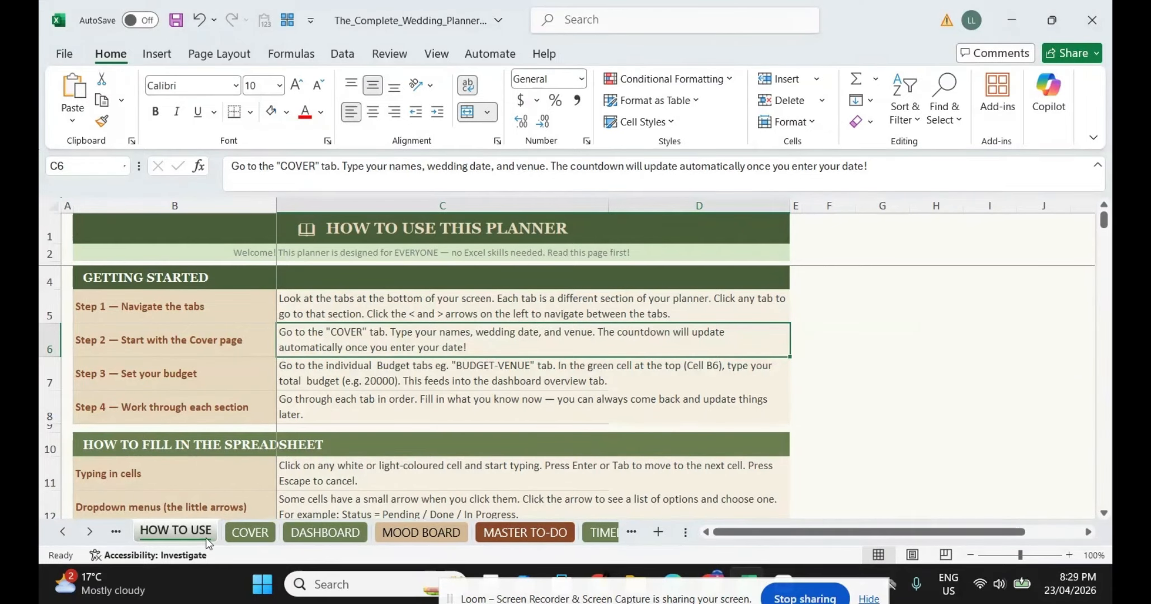
Step: Browse the planner's sheets in order from DASHBOARD through MOOD BOARD, MASTER TO-DO, TIMELINE and WEEKLY TASKS to BUDGET OVERVIEW
left_click(339, 531)
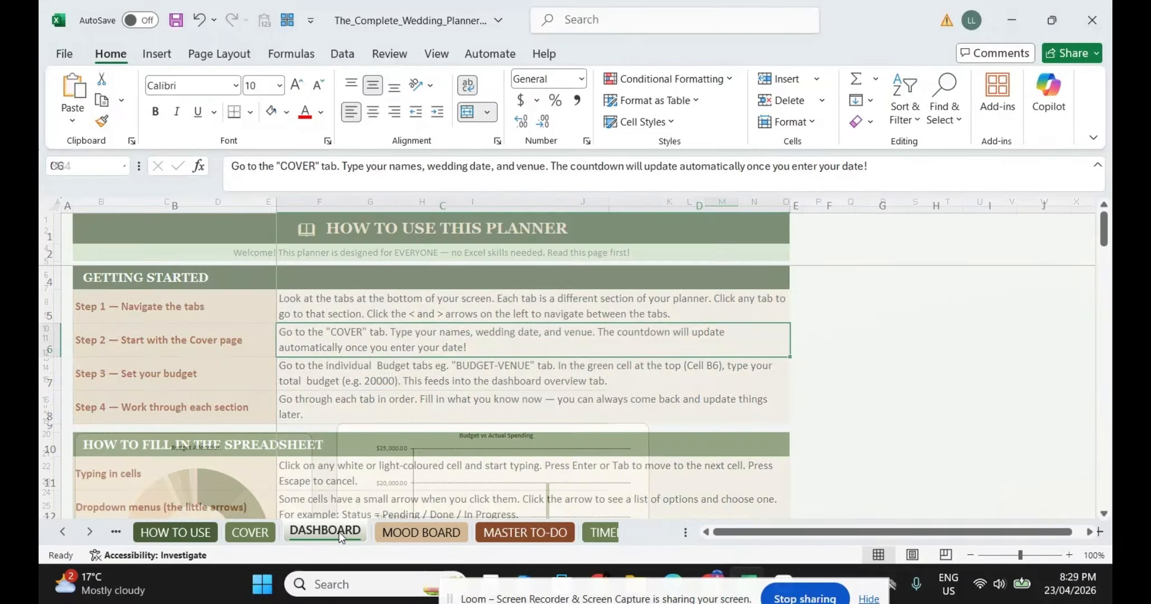
left_click(421, 531)
left_click(493, 533)
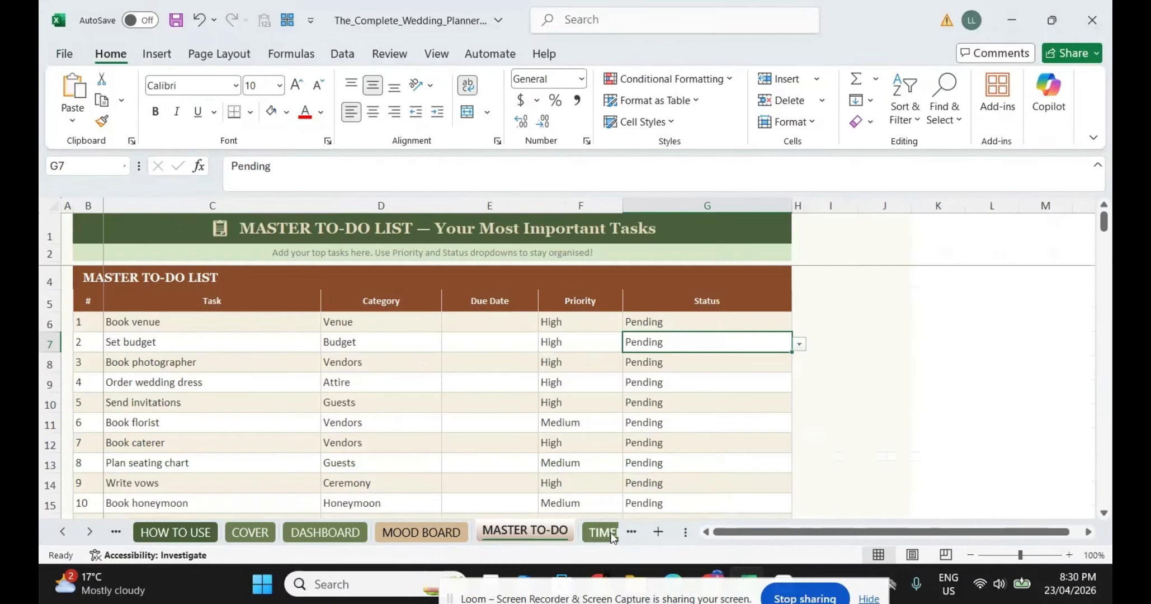
left_click(602, 533)
left_click(588, 535)
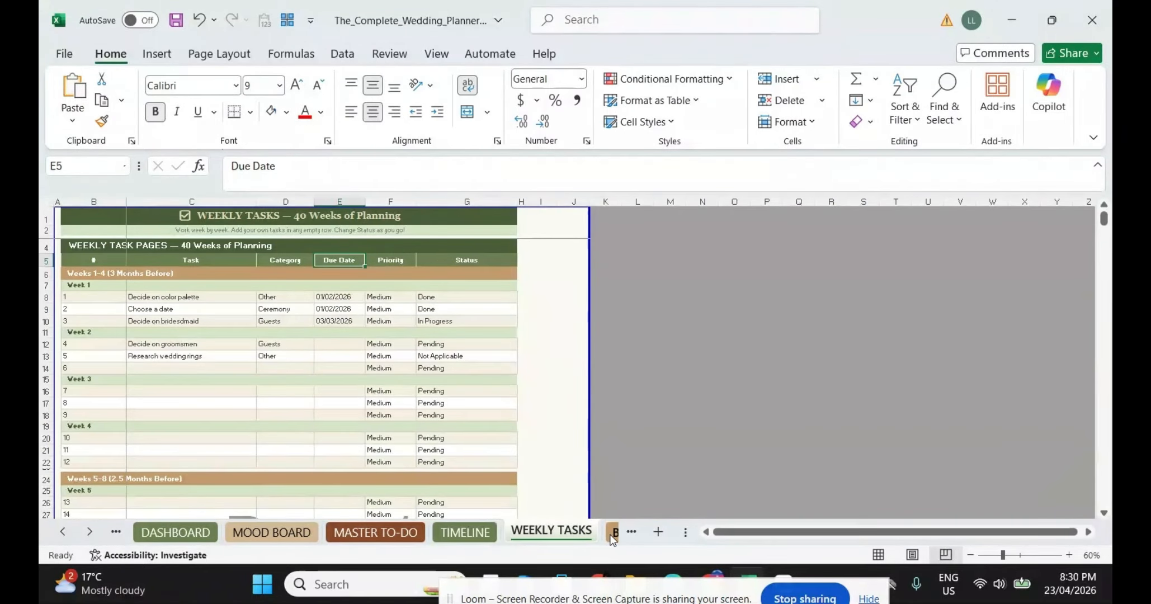
left_click(613, 534)
left_click(582, 534)
left_click(425, 535)
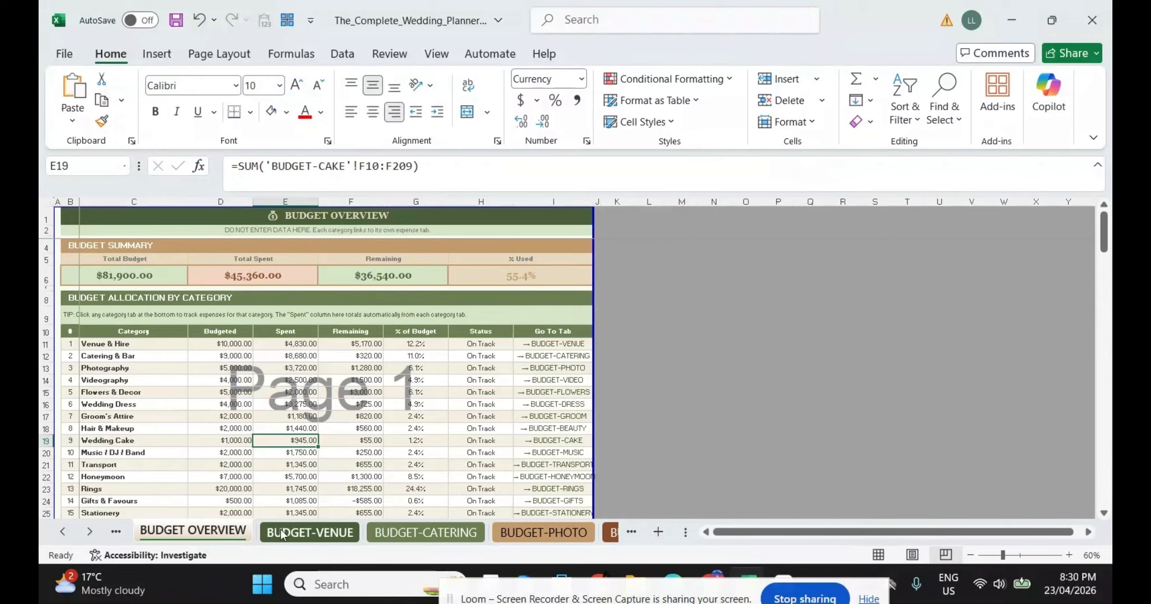
Step: Look through the names of the budget category sheets as far as BUDGET-CAKE, and return to BUDGET OVERVIEW in the sheet row
left_click(90, 534)
left_click(90, 534)
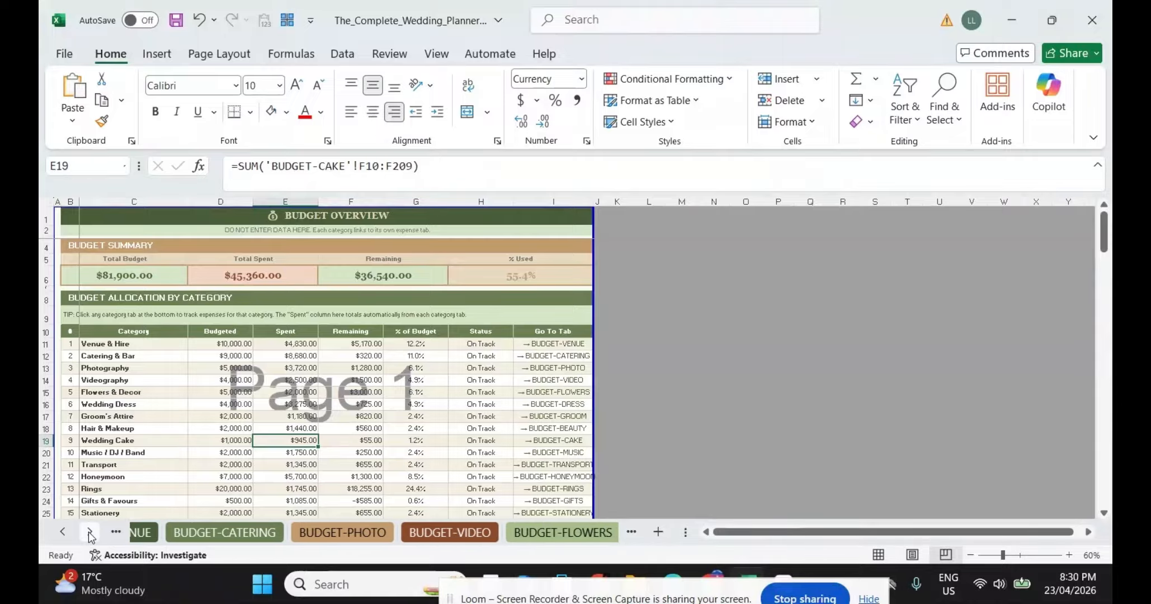
left_click(90, 535)
left_click(90, 534)
left_click(90, 534)
left_click(90, 534)
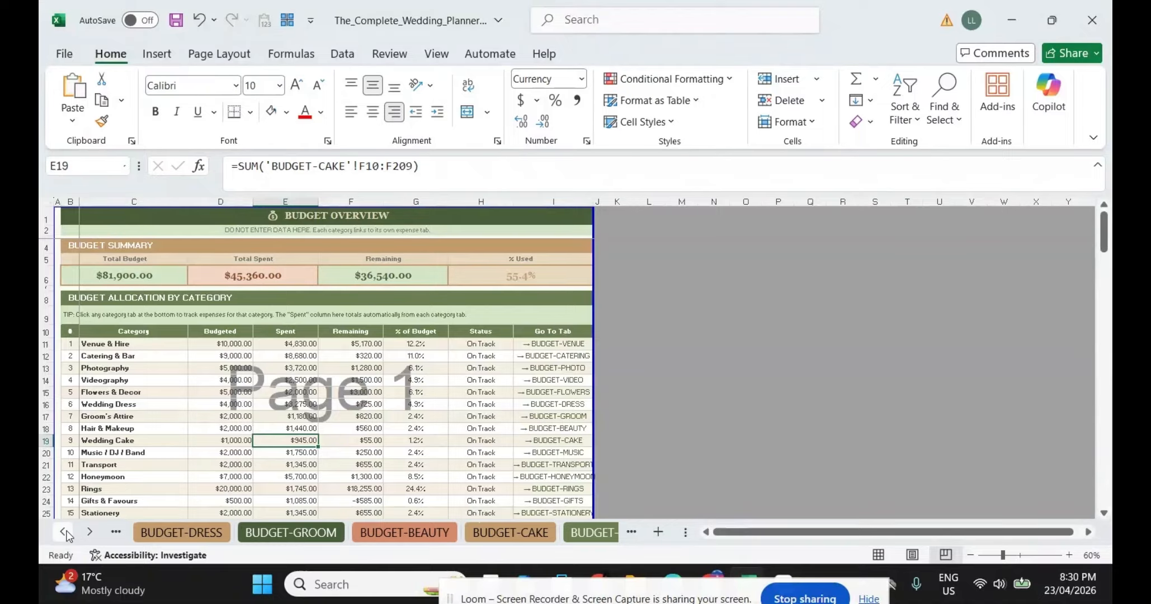
left_click(64, 533)
left_click(64, 533)
left_click(64, 533)
left_click(64, 533)
left_click(64, 533)
left_click(65, 533)
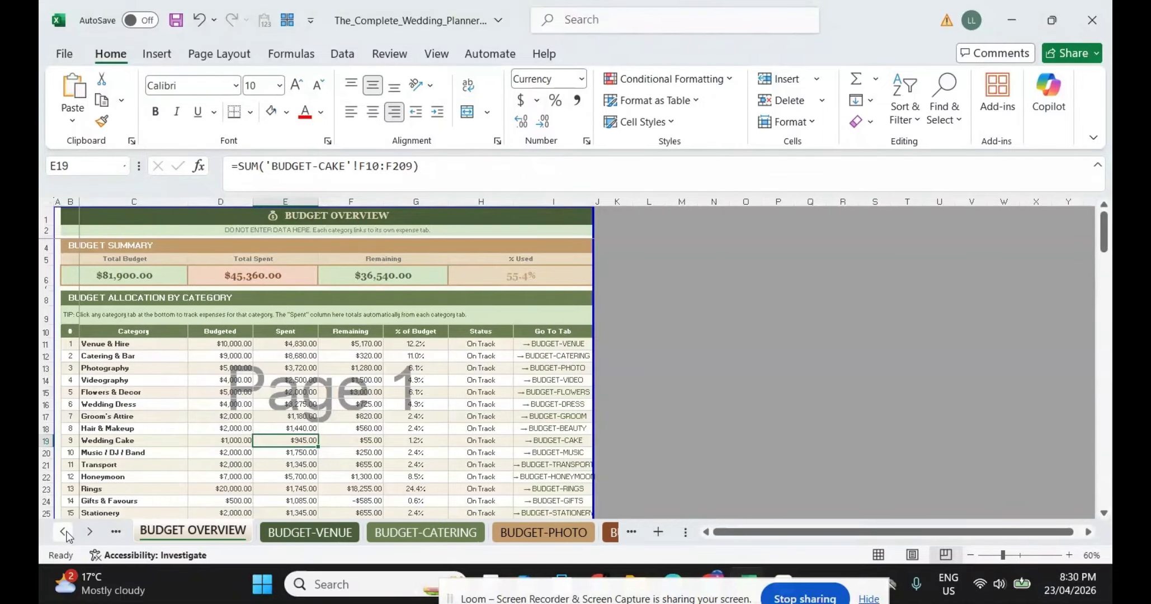
Step: Bring up the full list of sheets and activate BUDGET-PHOTO from it
right_click(102, 537)
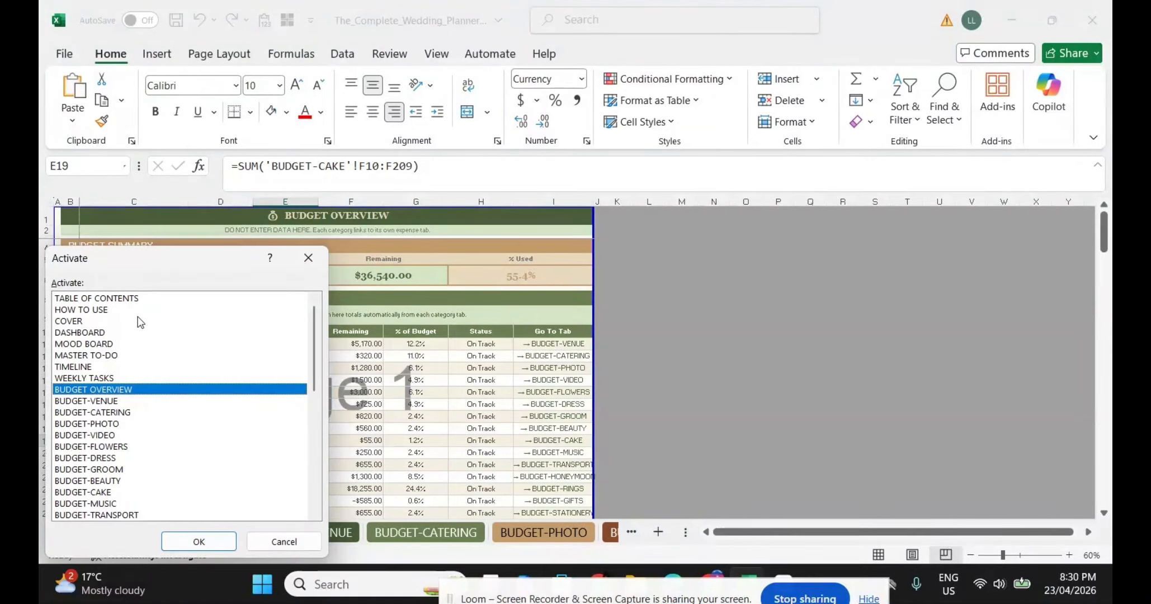
scroll(148, 412, "down", 1)
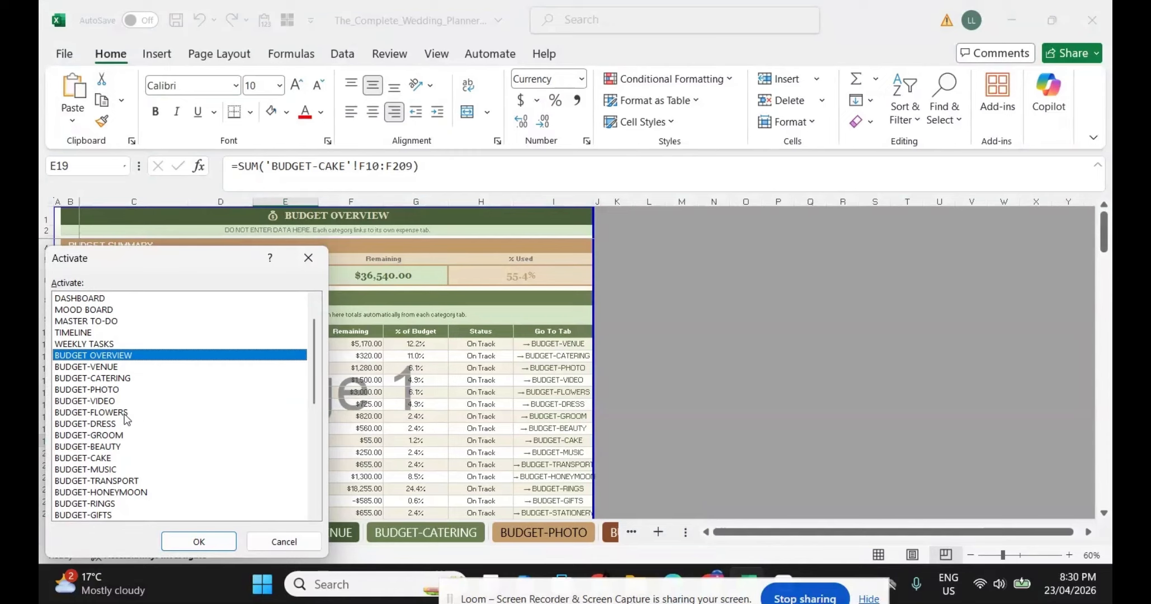
left_click(116, 392)
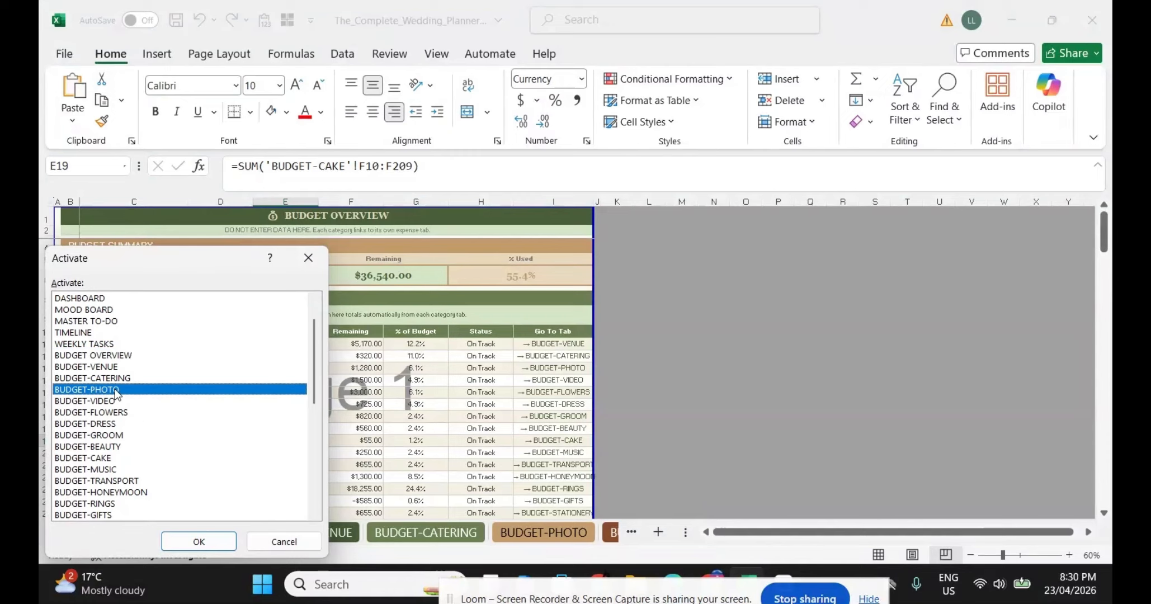
left_click(202, 540)
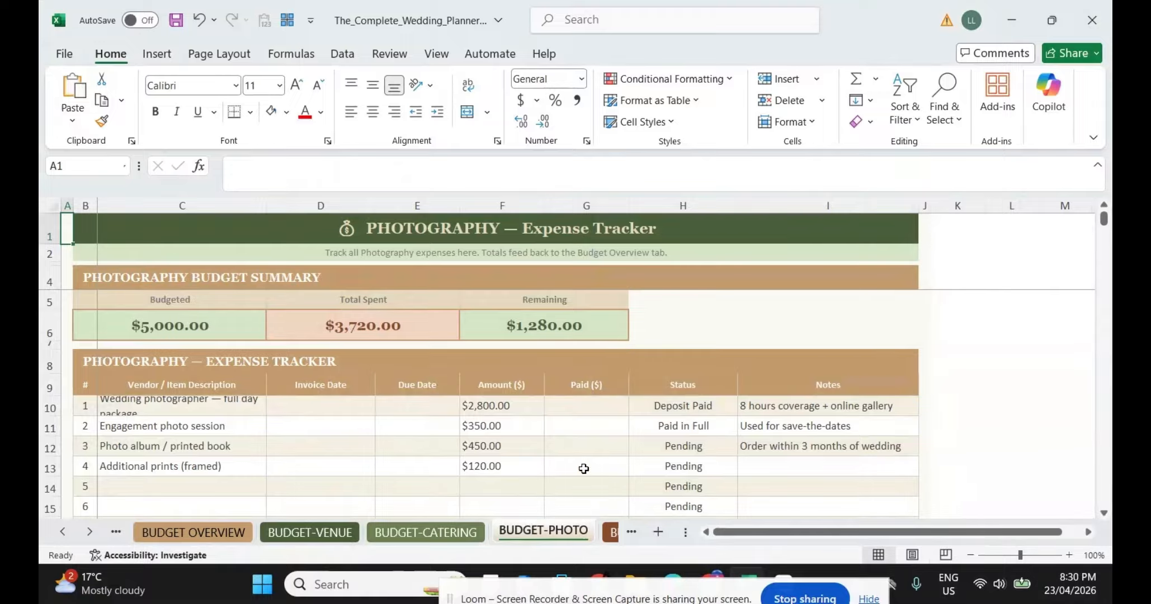
Step: Go back to the HOW TO USE sheet by choosing it from the full sheet list
right_click(102, 534)
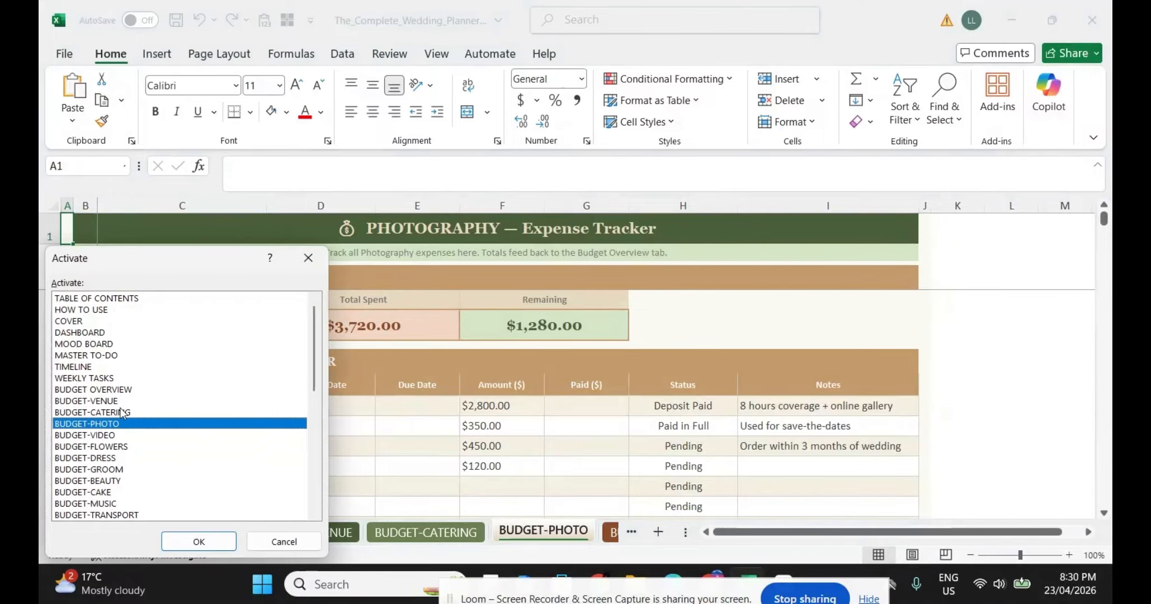
left_click(107, 310)
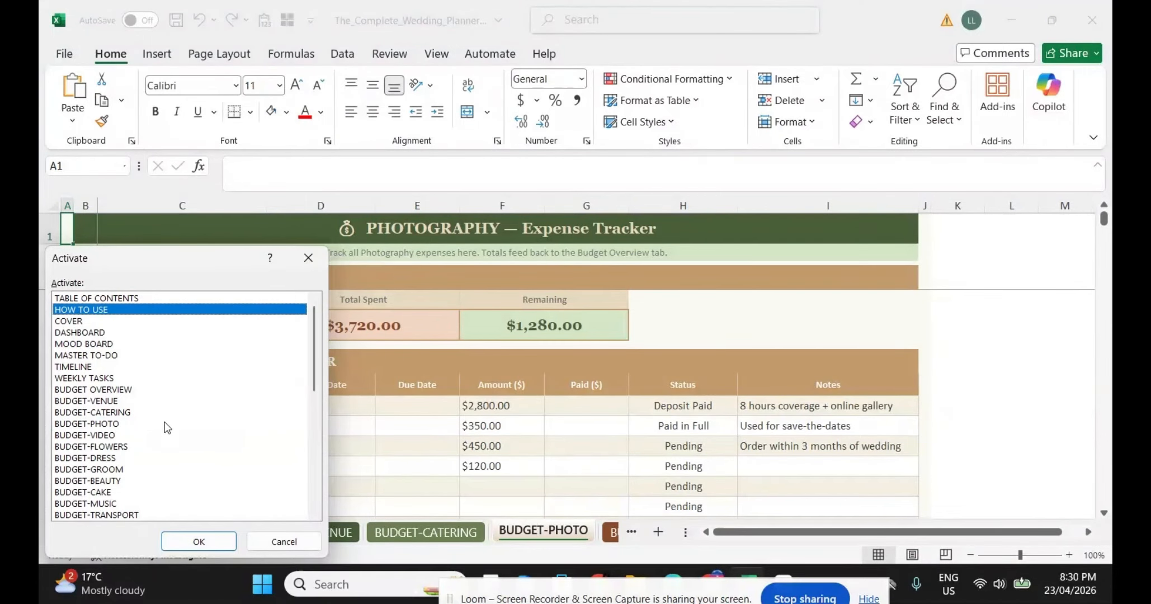
left_click(182, 543)
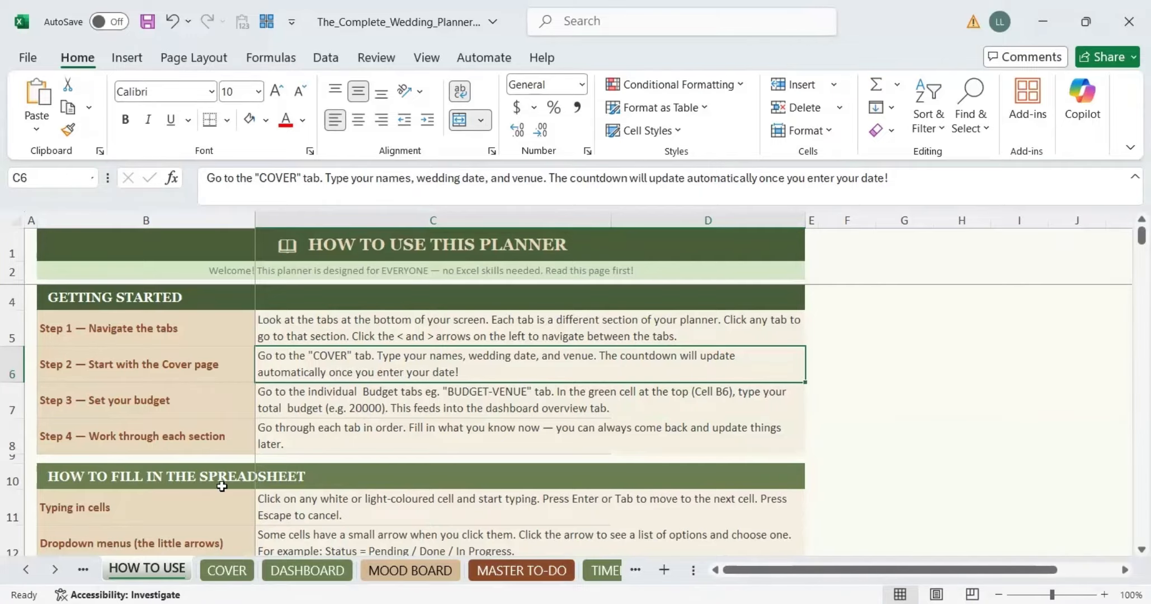
Step: Open the COVER sheet and review its wedding details, countdown and list of planner contents
left_click(219, 573)
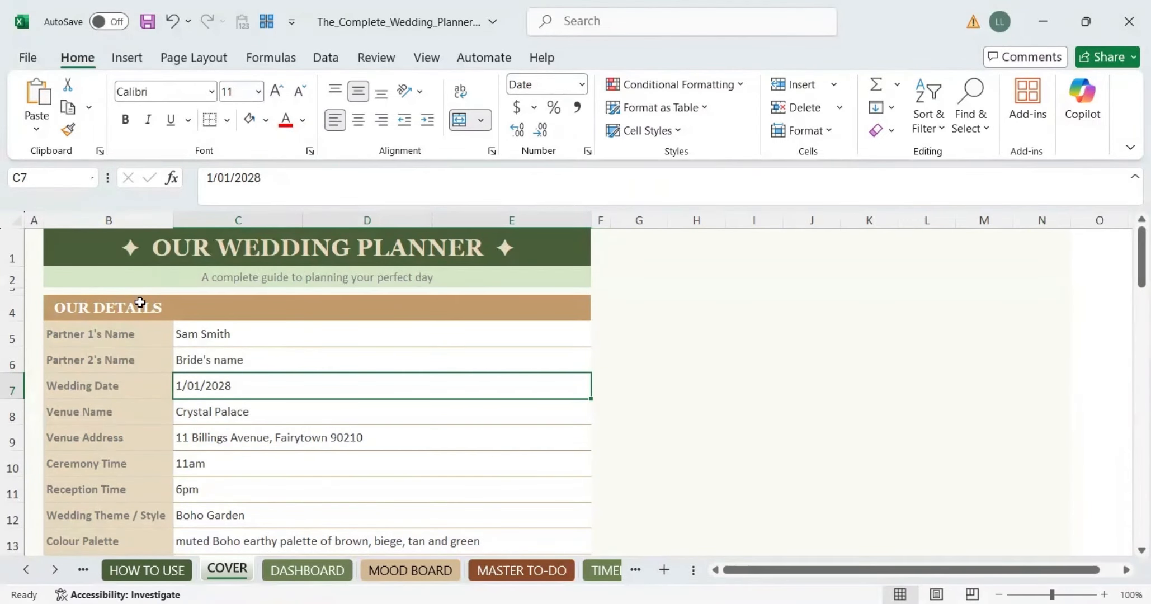
left_click(176, 306)
scroll(238, 341, "down", 3)
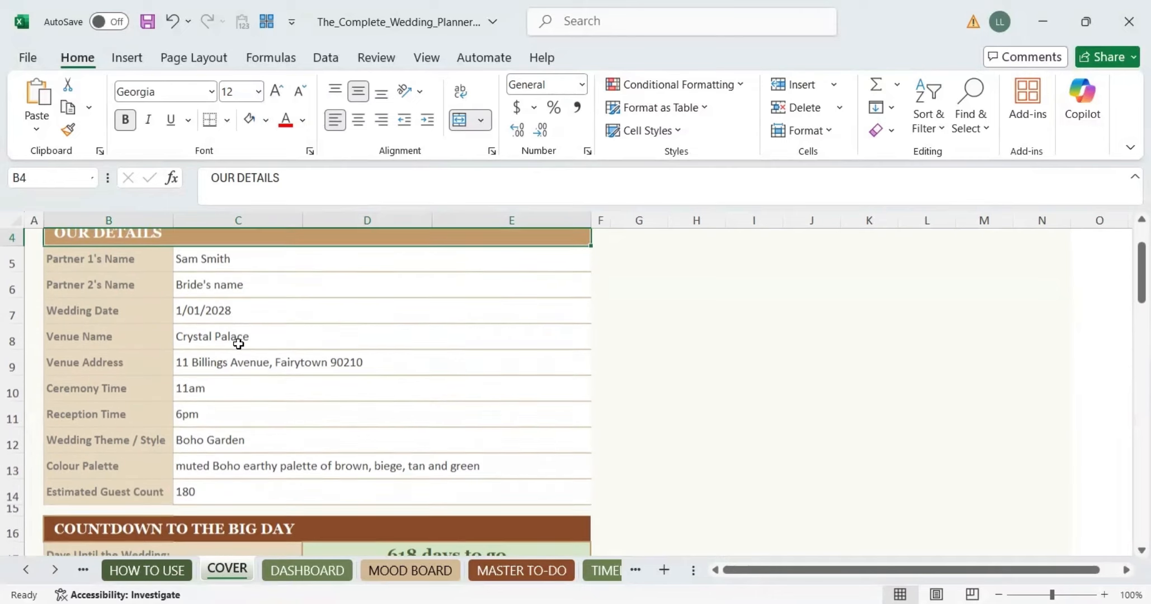
scroll(243, 339, "down", 1)
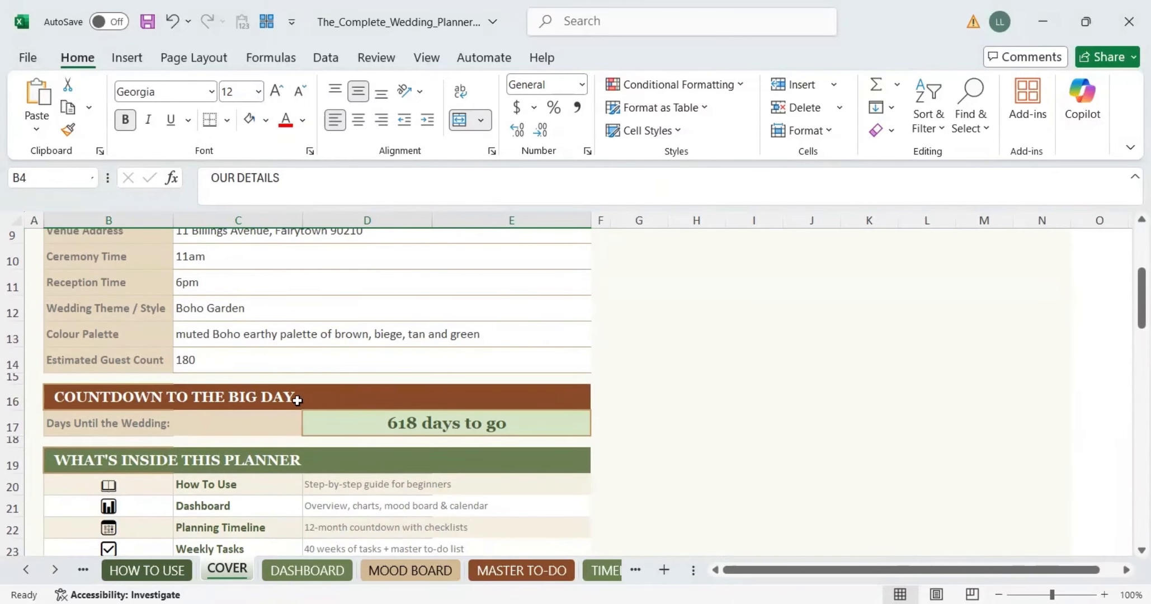
scroll(279, 387, "down", 2)
scroll(278, 387, "down", 1)
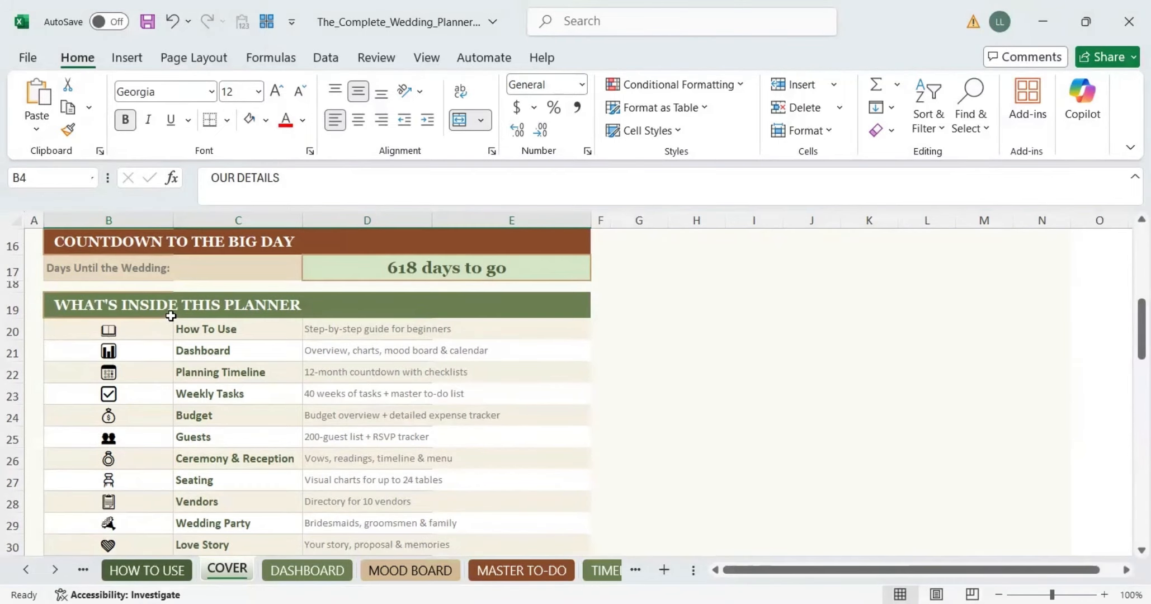
scroll(332, 356, "down", 4)
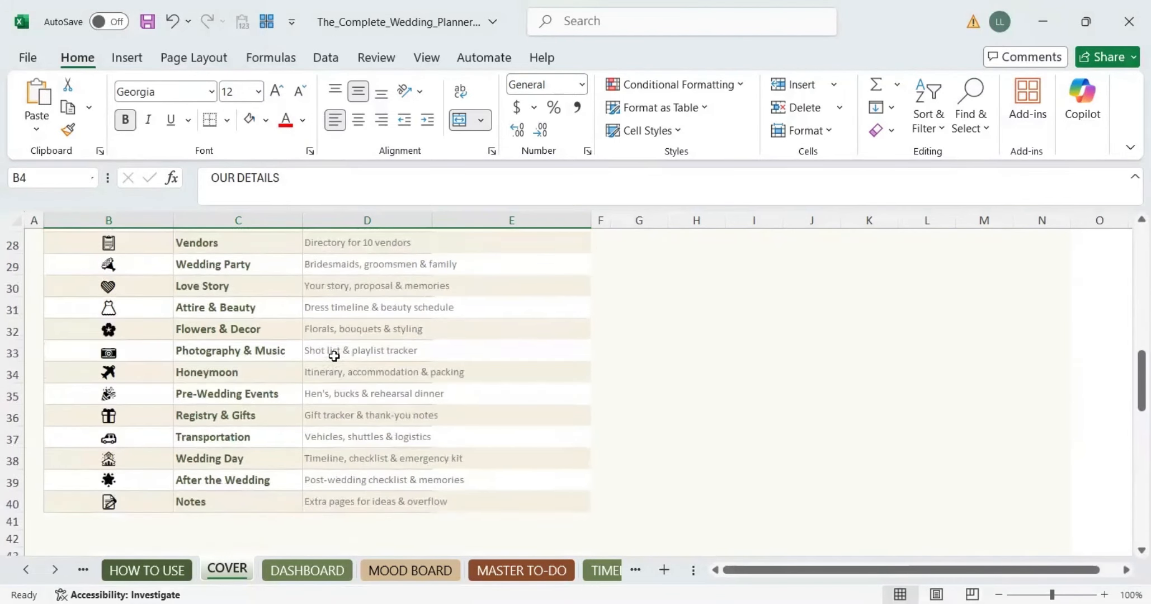
scroll(407, 310, "up", 9)
Step: Inspect the partner name cells and the countdown formula in D17 on the COVER sheet
left_click(268, 352)
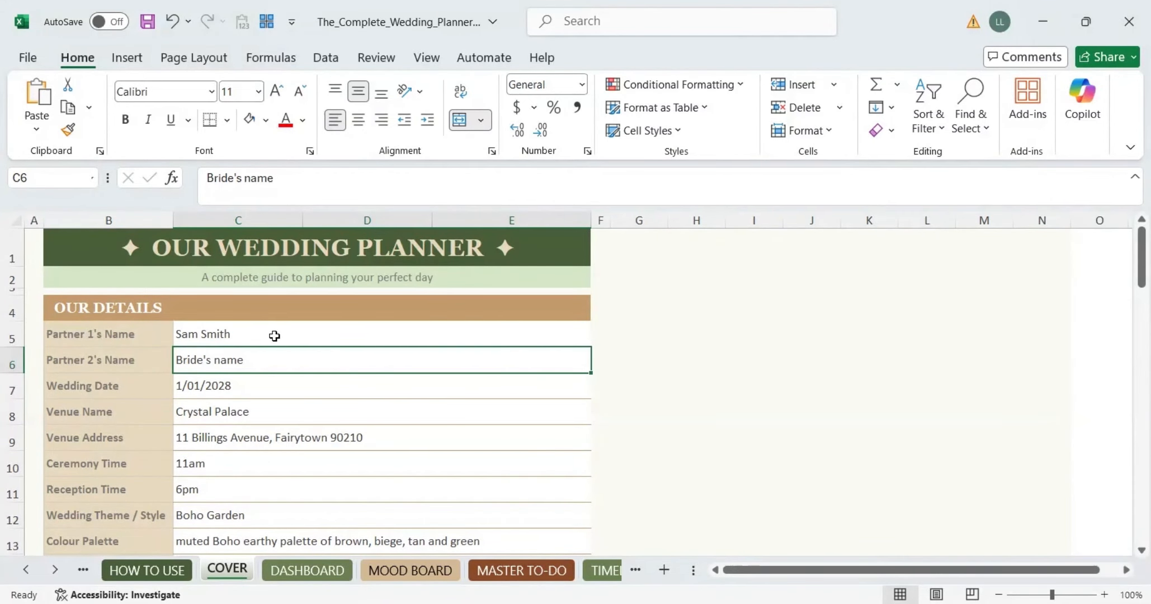
left_click(274, 336)
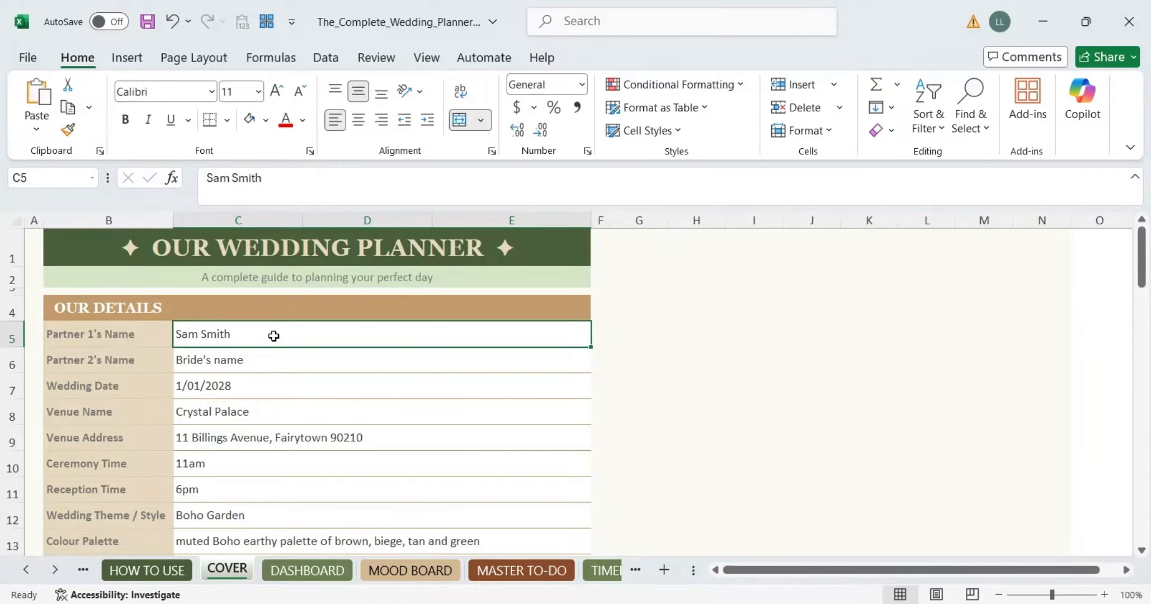
scroll(286, 338, "down", 1)
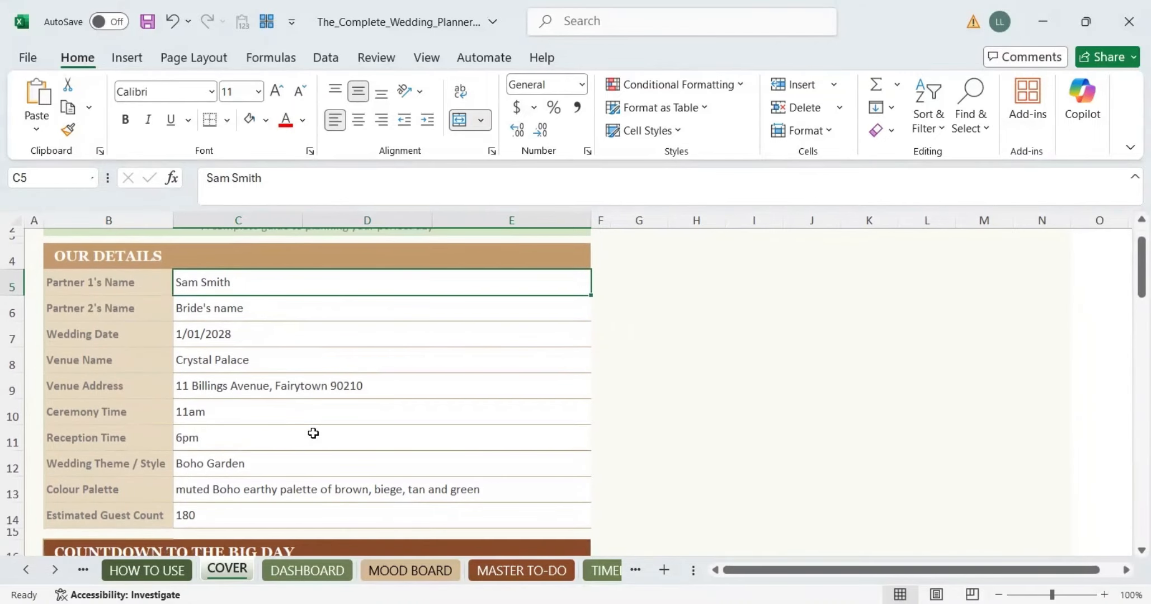
scroll(314, 434, "down", 2)
left_click(401, 475)
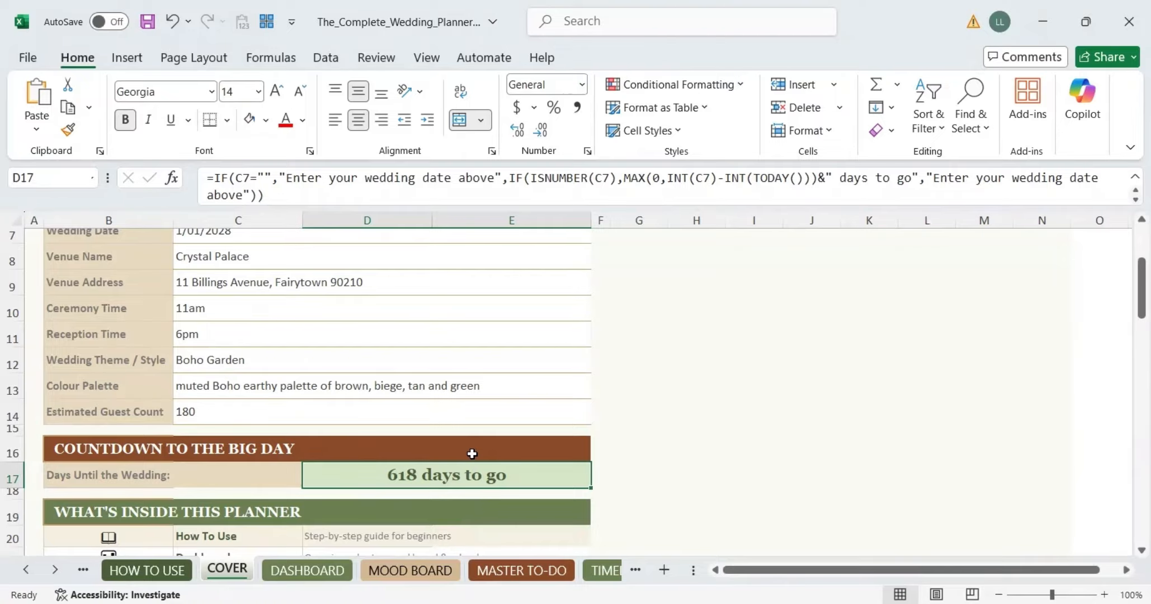
Step: Set the Wedding Date in cell C7 of the COVER sheet to 1/02/2028 and check the countdown
scroll(471, 453, "up", 2)
left_click(232, 337)
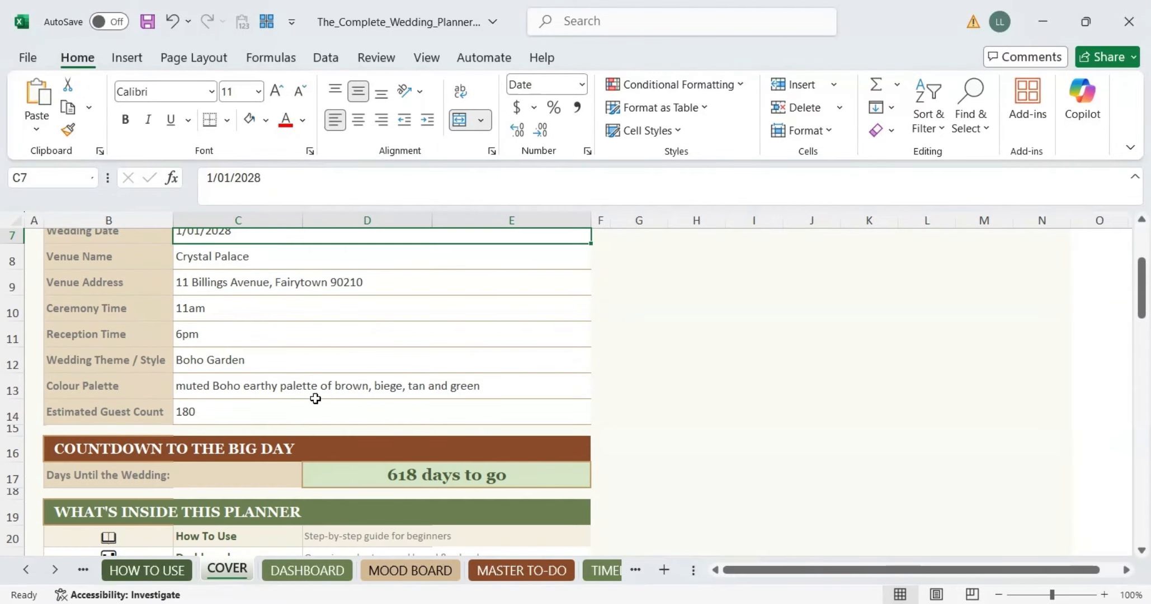
scroll(286, 370, "down", 2)
scroll(446, 480, "up", 2)
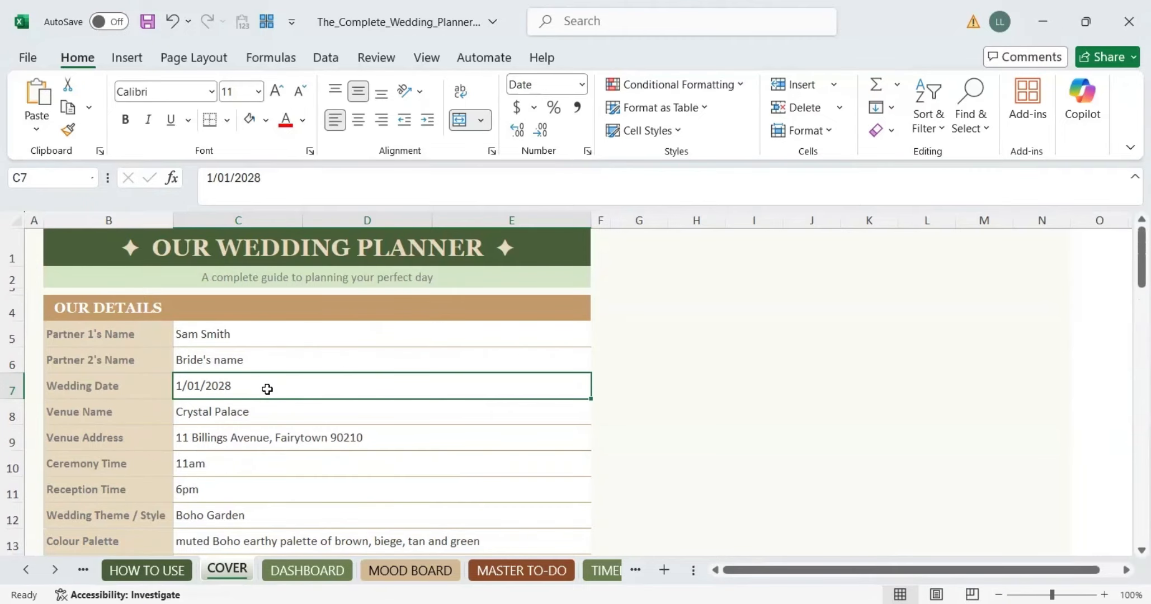
type("1/02")
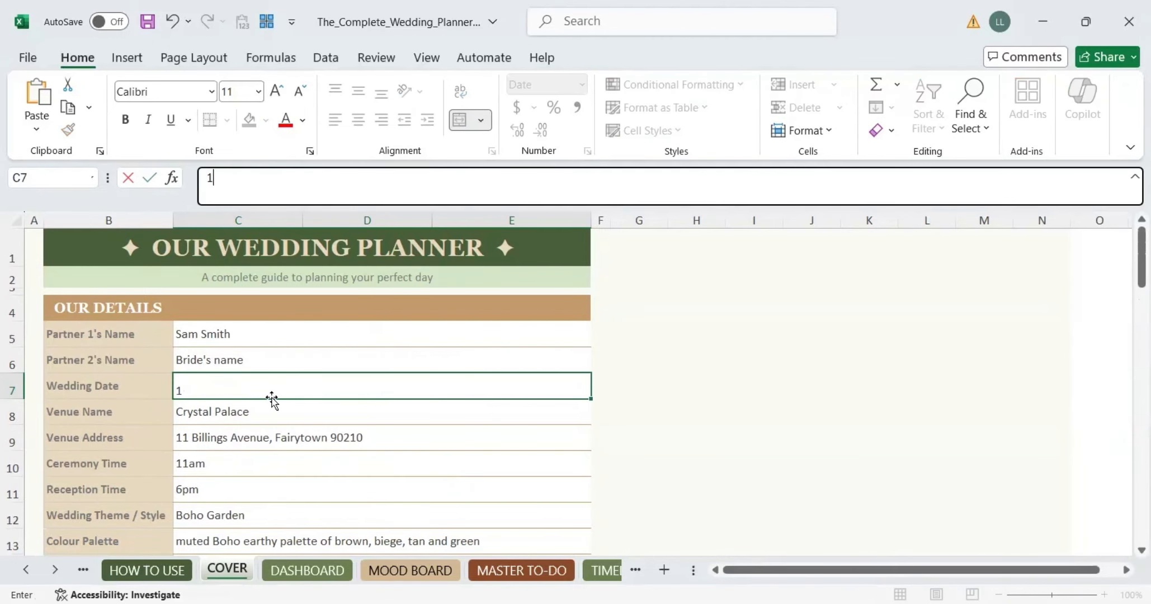
type("/2028")
key("Return")
scroll(431, 405, "down", 2)
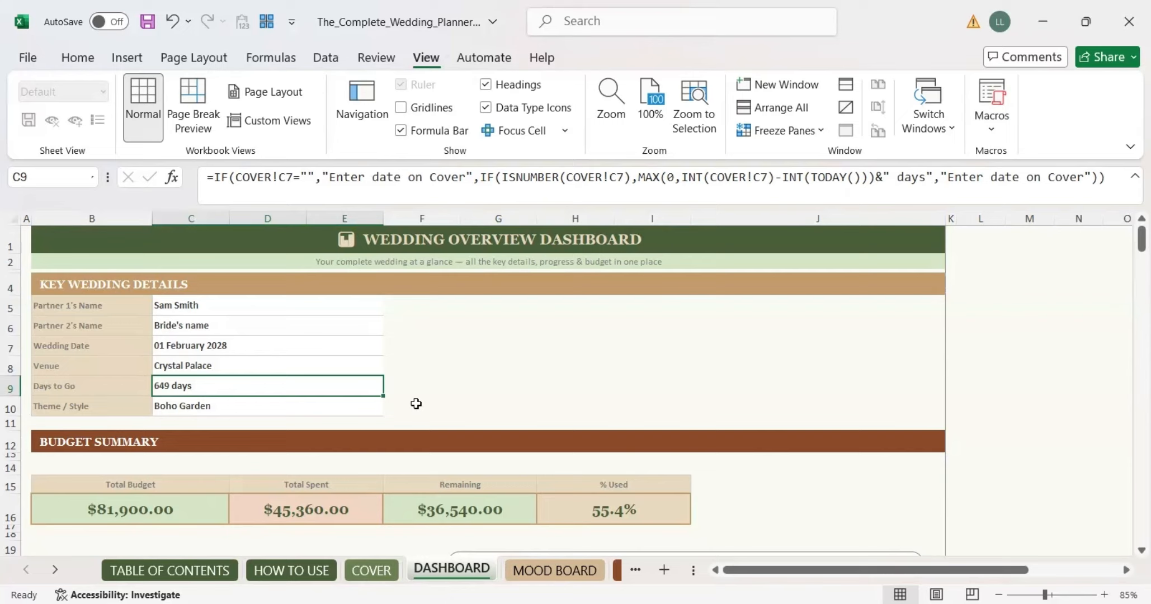
Step: Inspect the formulas behind the partner names, wedding date and venue in C5 to C8 of the DASHBOARD sheet
left_click(214, 334)
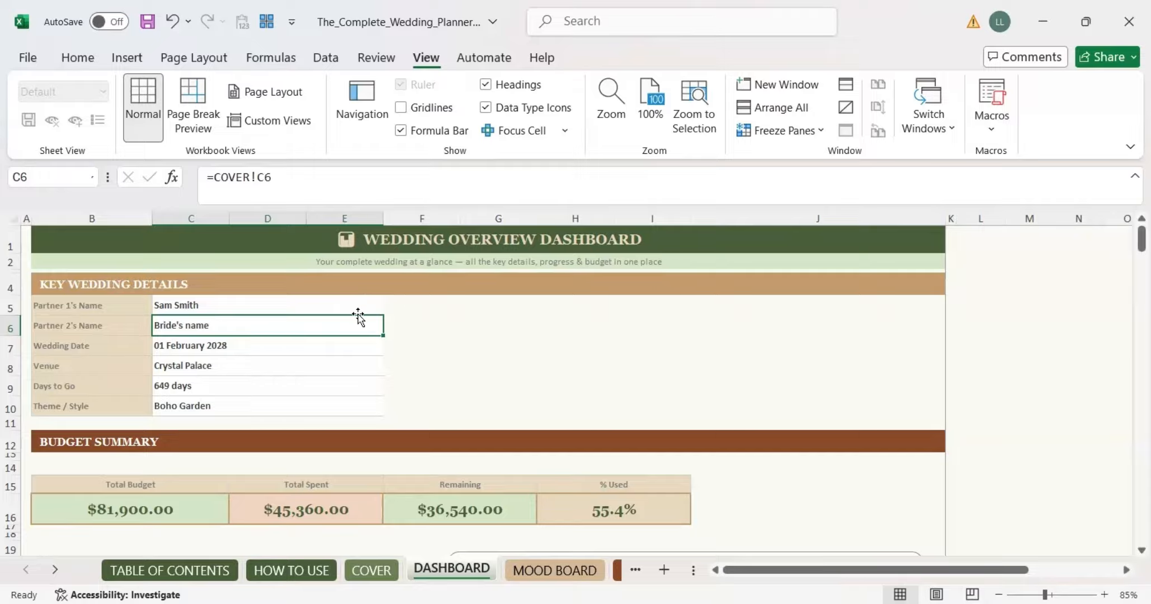
left_click(231, 301)
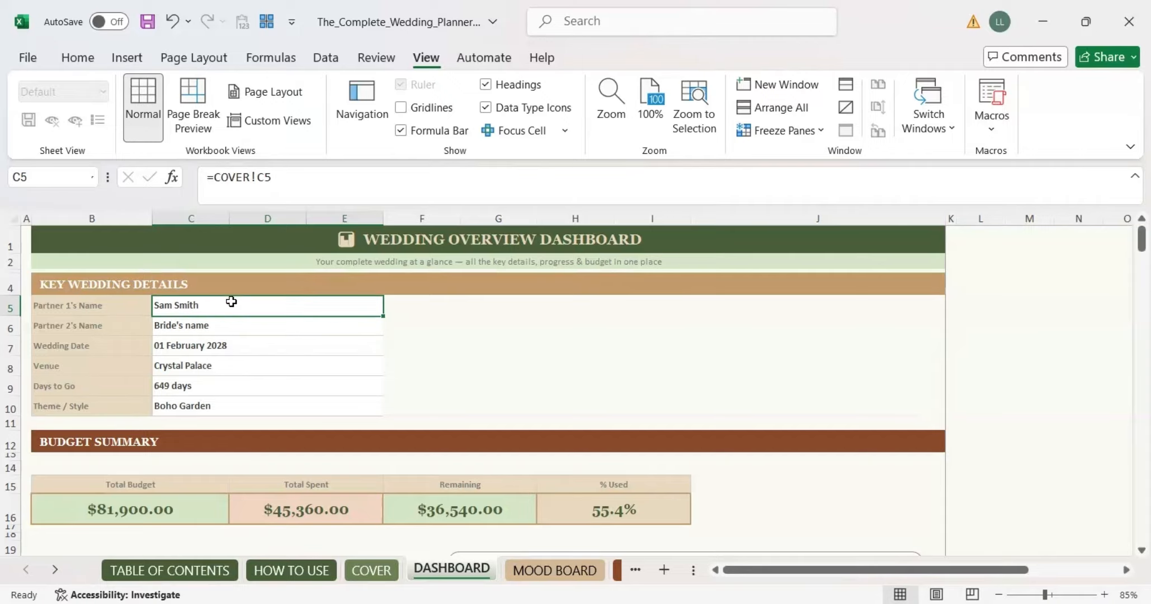
left_click(232, 325)
left_click(235, 347)
left_click(240, 366)
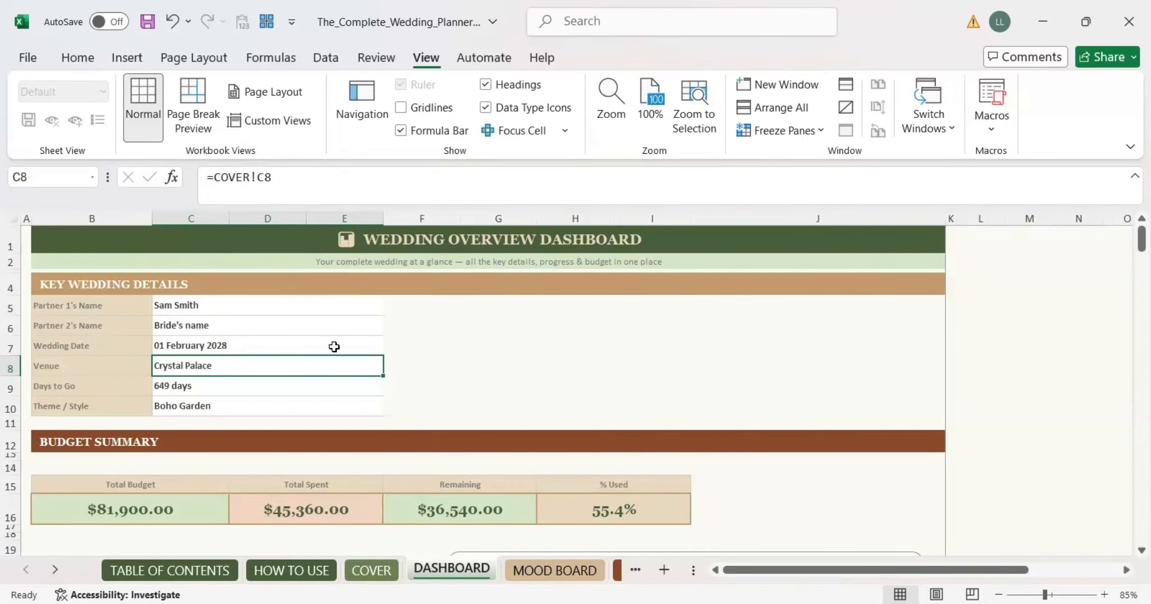
Step: Review the DASHBOARD's budget summary, Budget Allocation and Budget vs Actual Spending charts, and RSVP summary
scroll(334, 347, "down", 4)
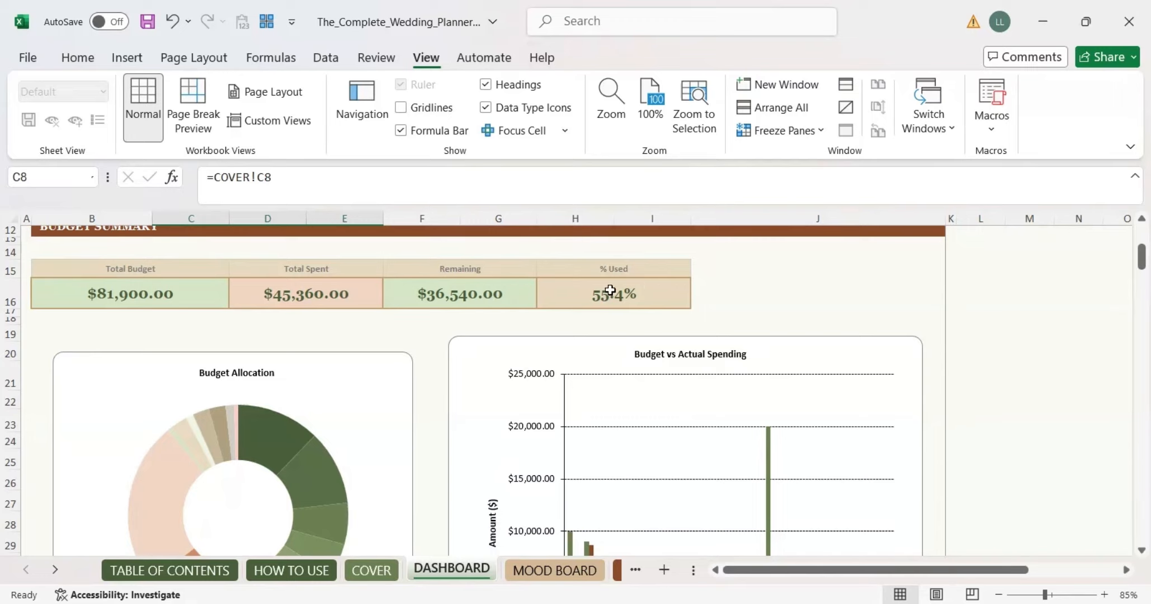
scroll(322, 317, "down", 1)
scroll(335, 307, "down", 2)
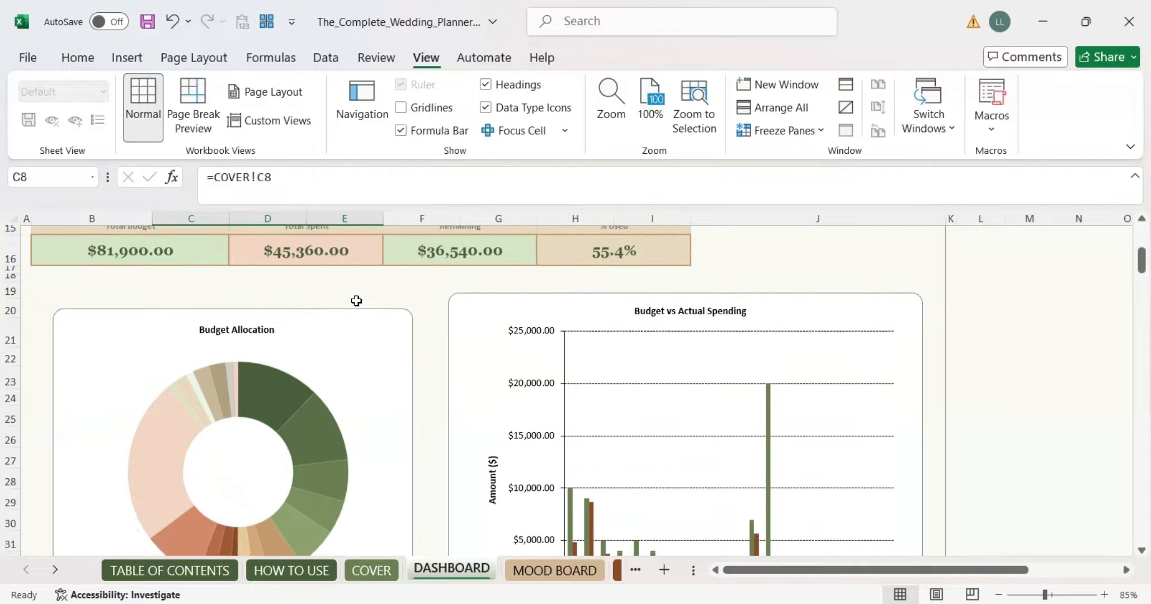
scroll(351, 299, "down", 1)
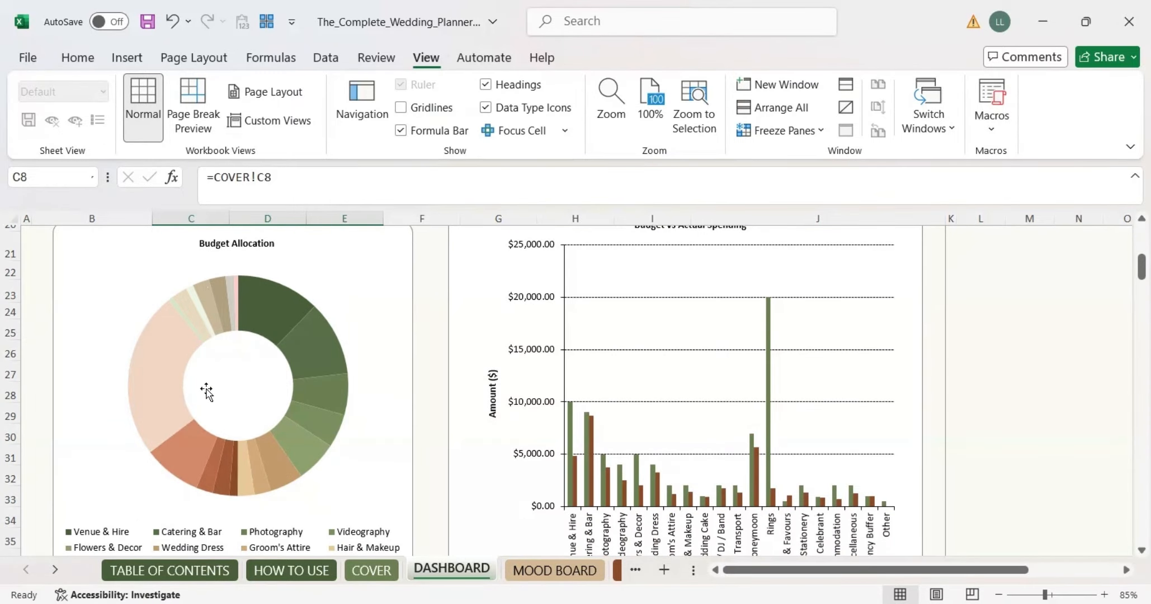
scroll(281, 360, "down", 1)
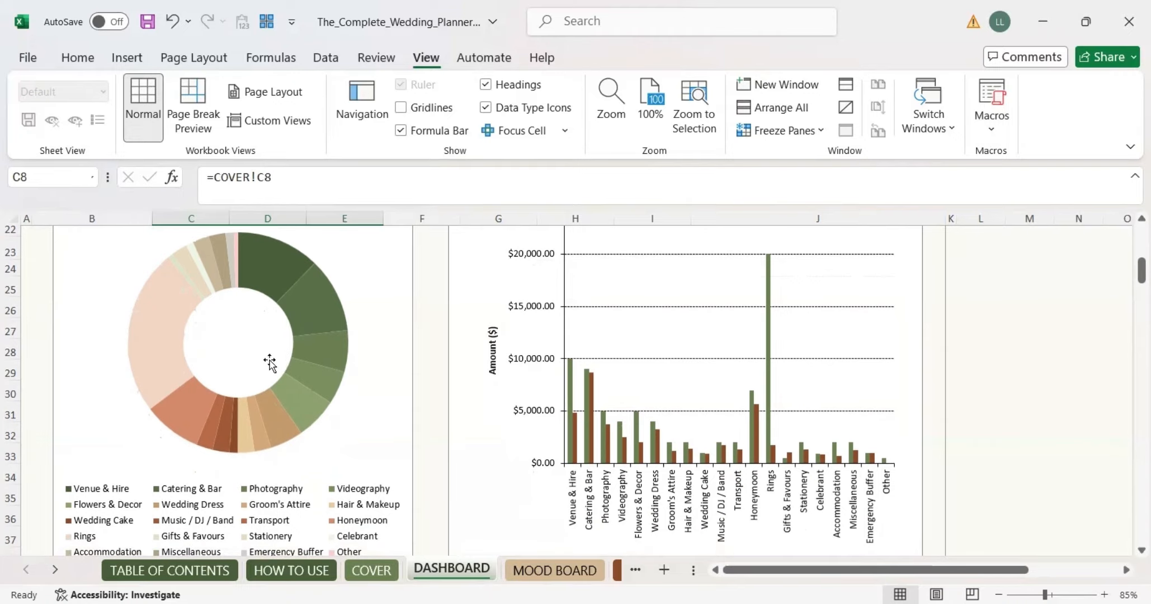
scroll(282, 360, "up", 2)
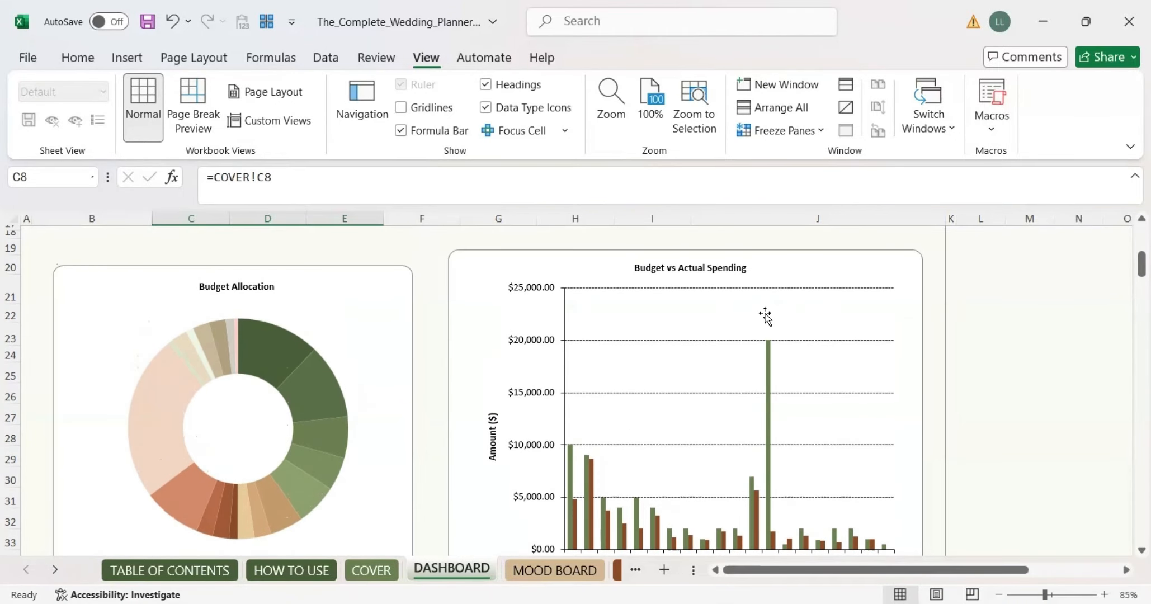
scroll(750, 344, "down", 3)
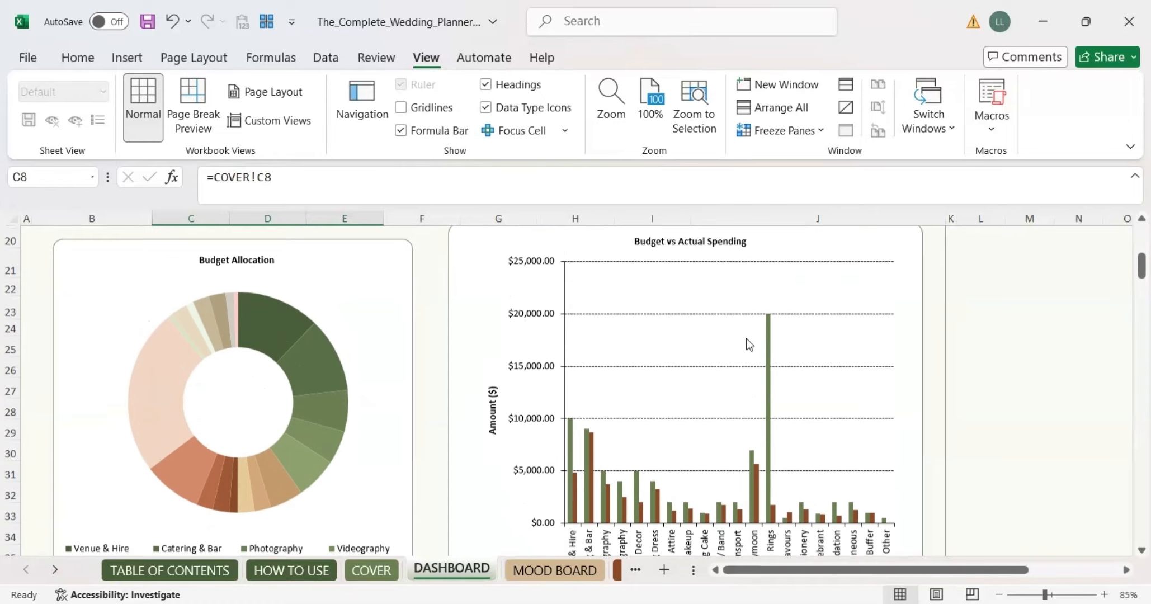
scroll(566, 404, "down", 5)
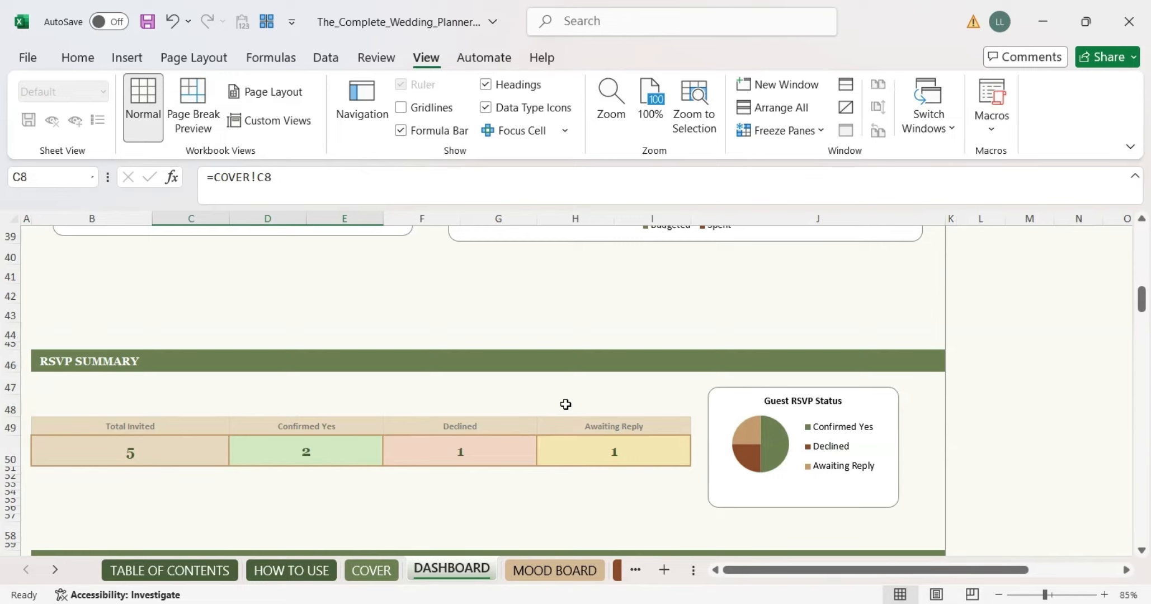
scroll(566, 404, "down", 3)
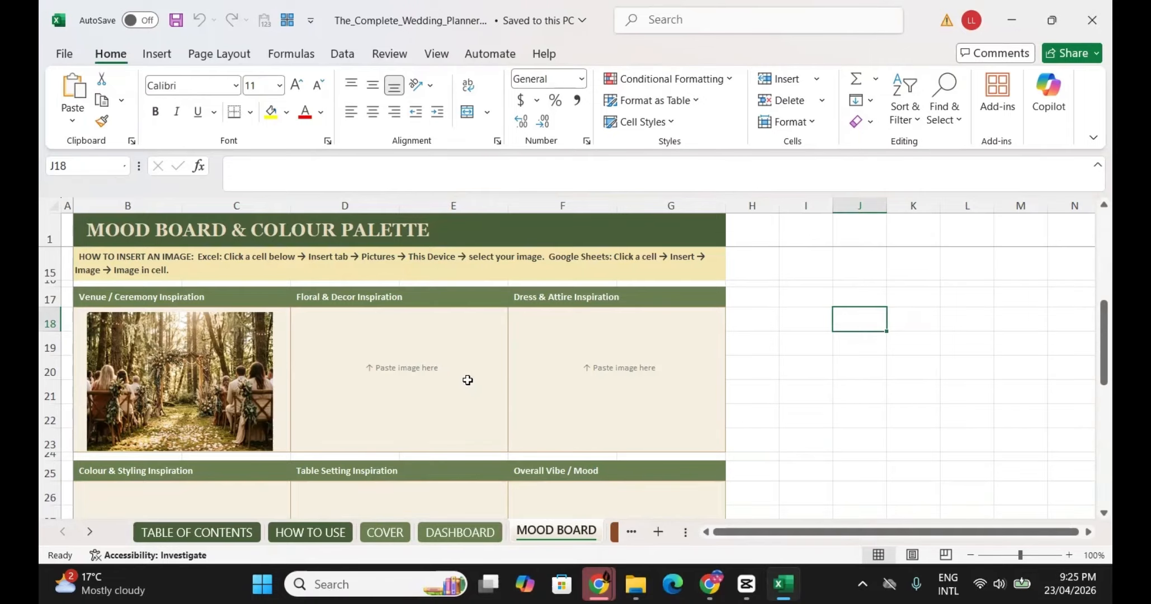
Step: Review the inspiration image area and the boho colour palette swatches on the MOOD BOARD sheet
scroll(425, 367, "up", 5)
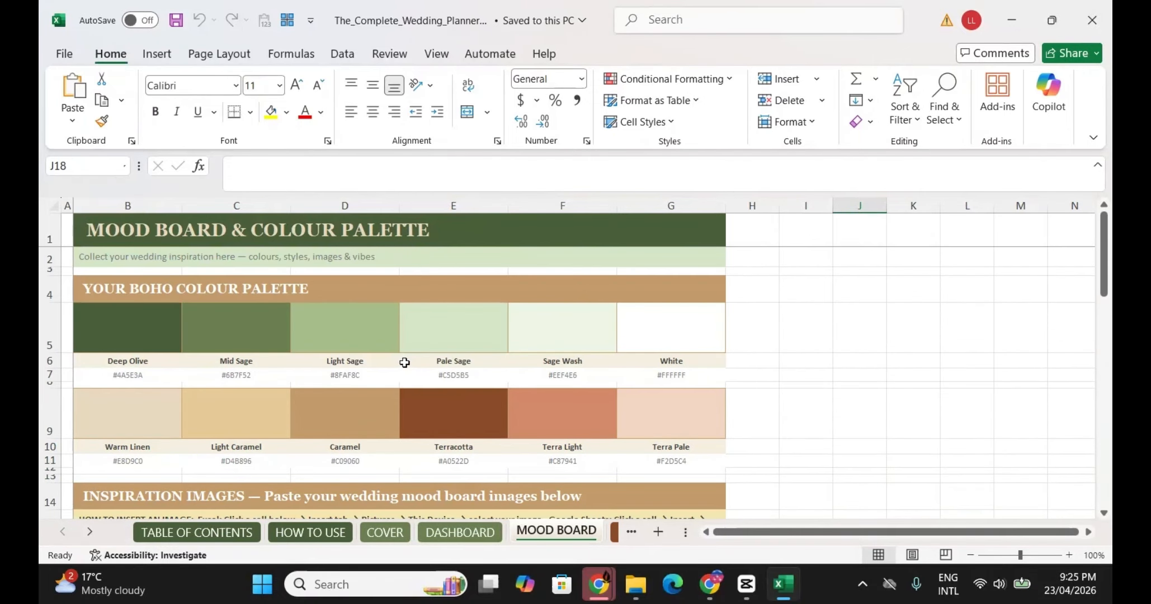
scroll(402, 362, "down", 5)
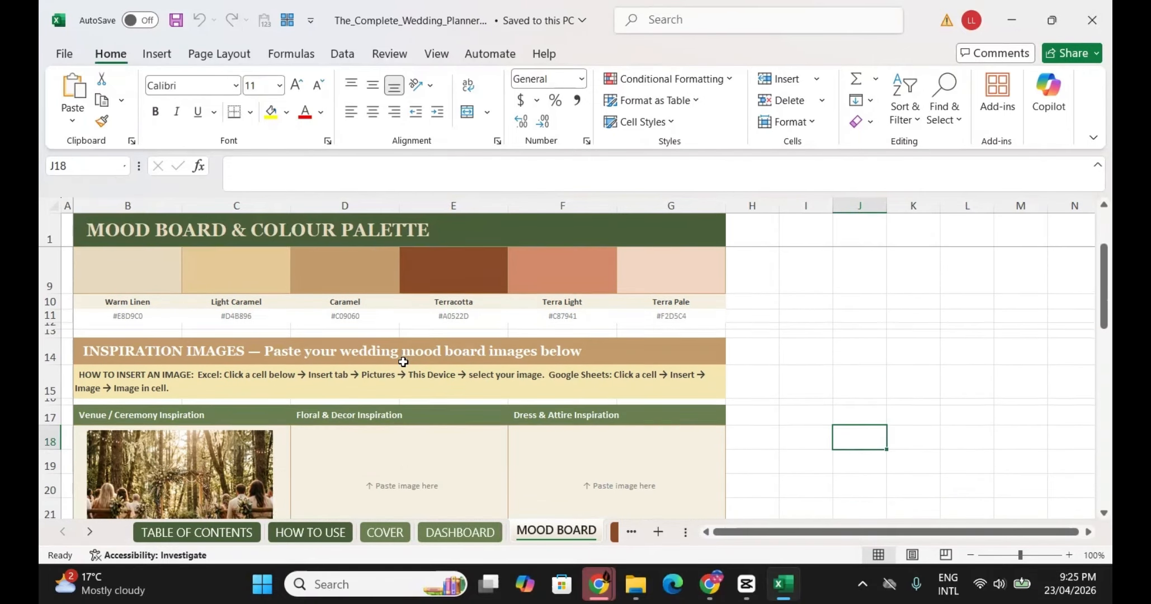
scroll(402, 362, "up", 5)
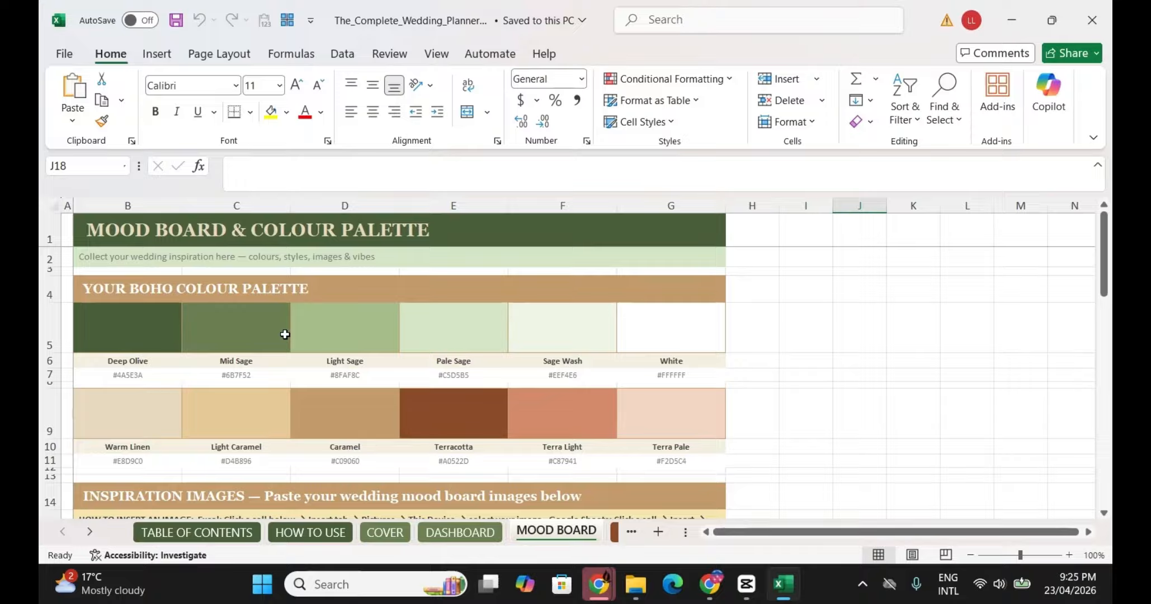
left_click_drag(111, 321, 654, 409)
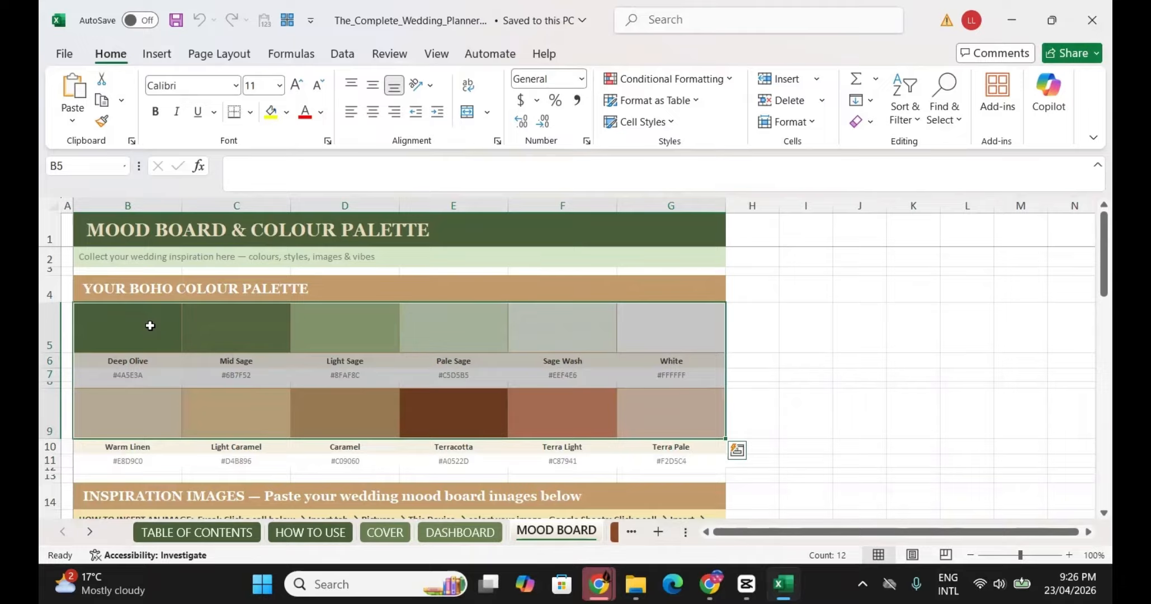
Step: Fill the Deep Olive swatch in B5 with a theme green, and replace it with the custom purple #A52B91
left_click(150, 326)
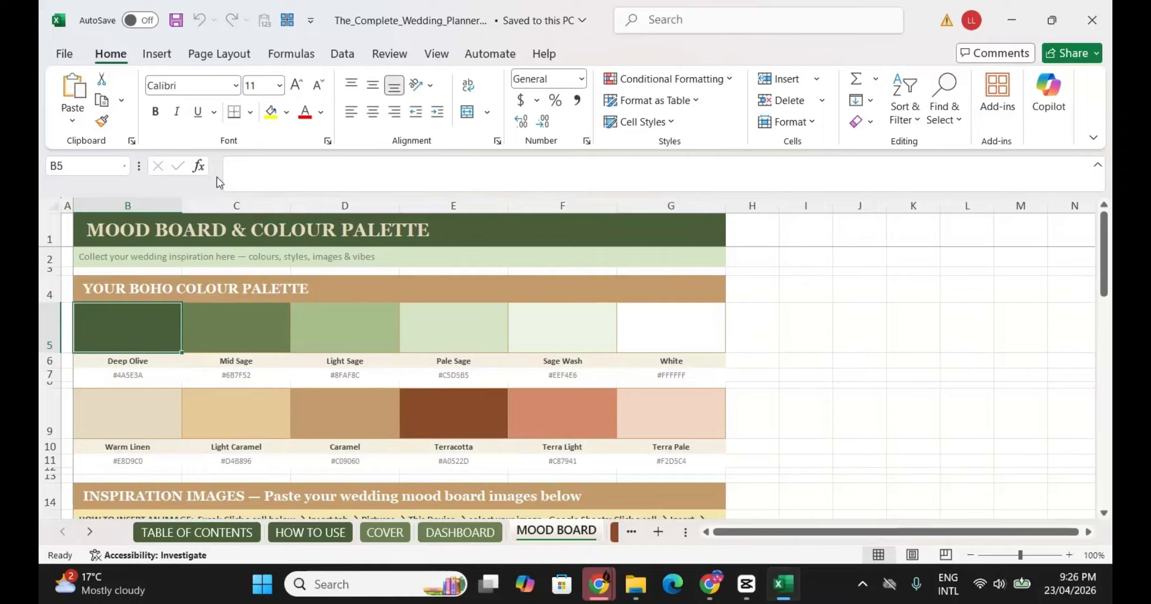
left_click(286, 114)
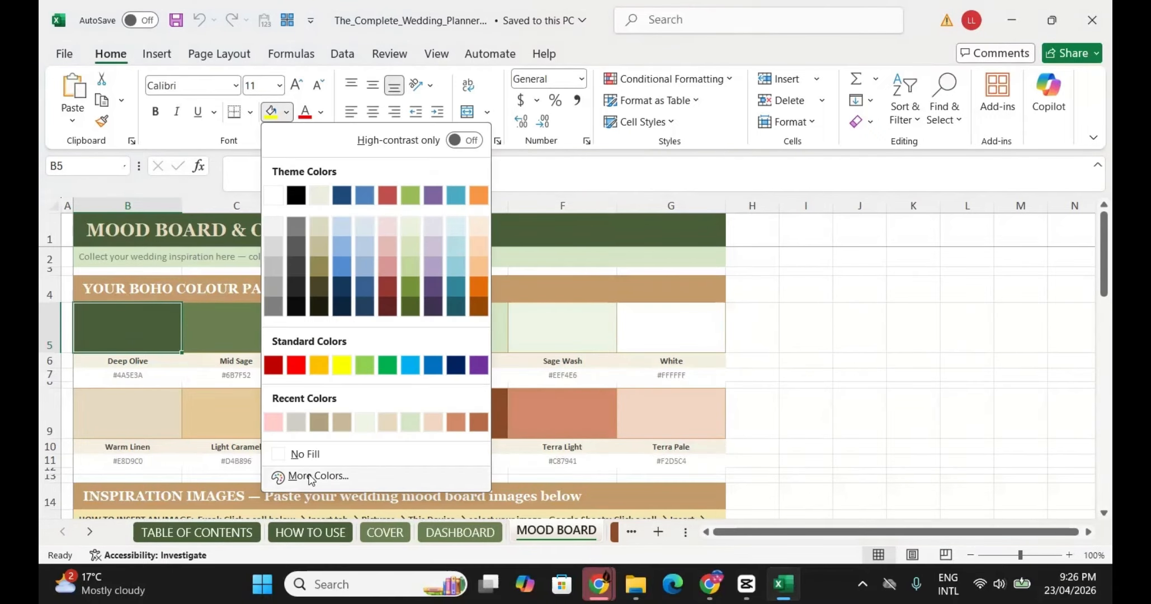
left_click(411, 287)
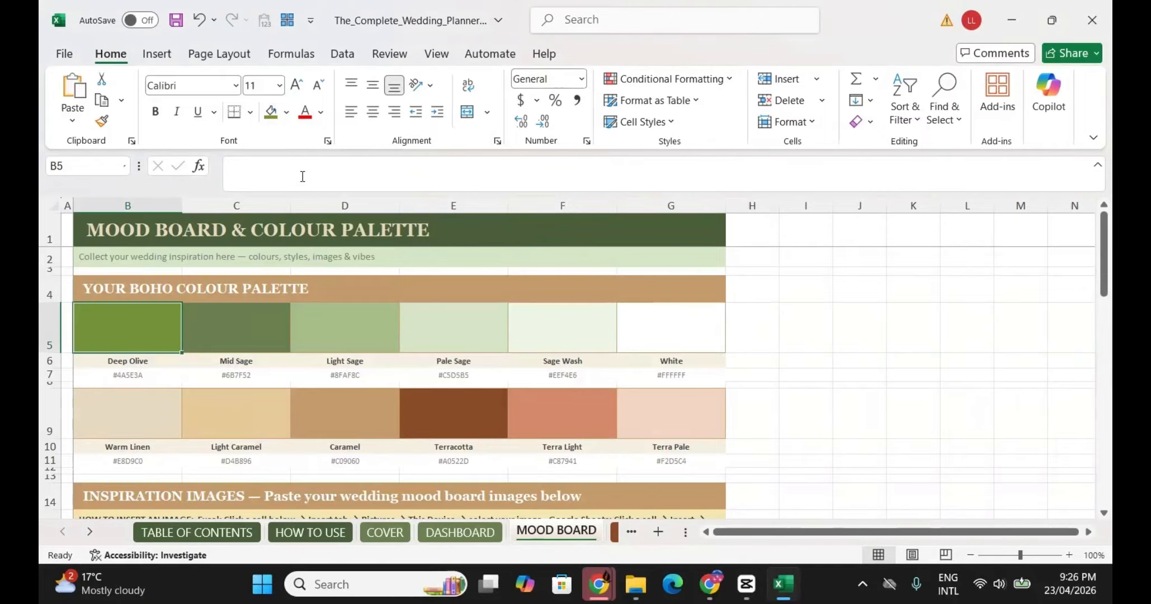
left_click(286, 113)
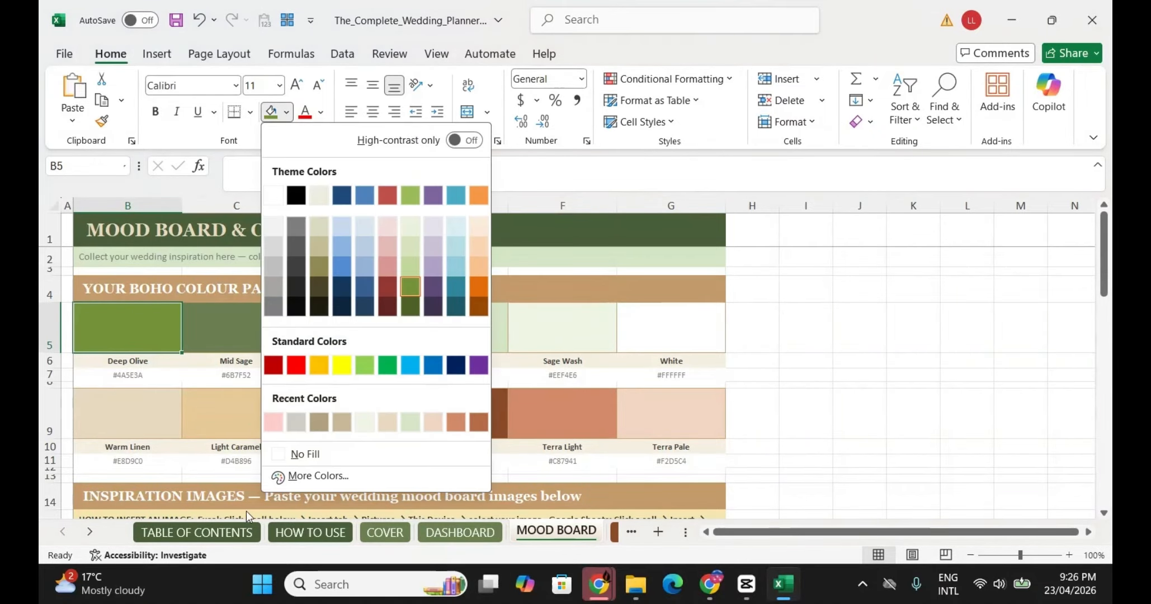
left_click(314, 475)
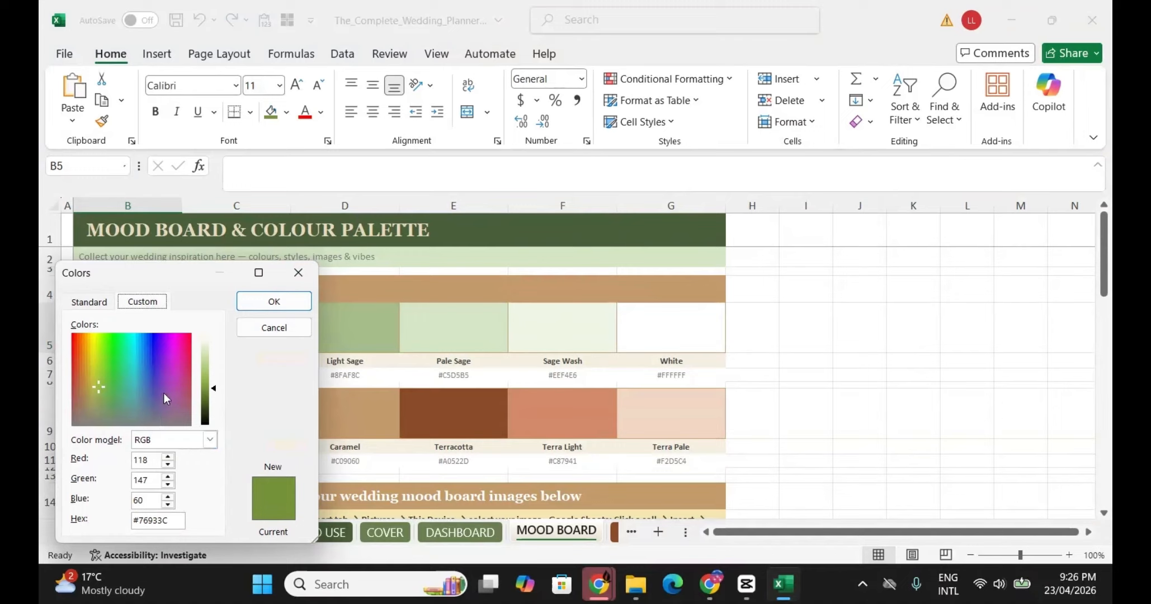
left_click_drag(167, 379, 174, 372)
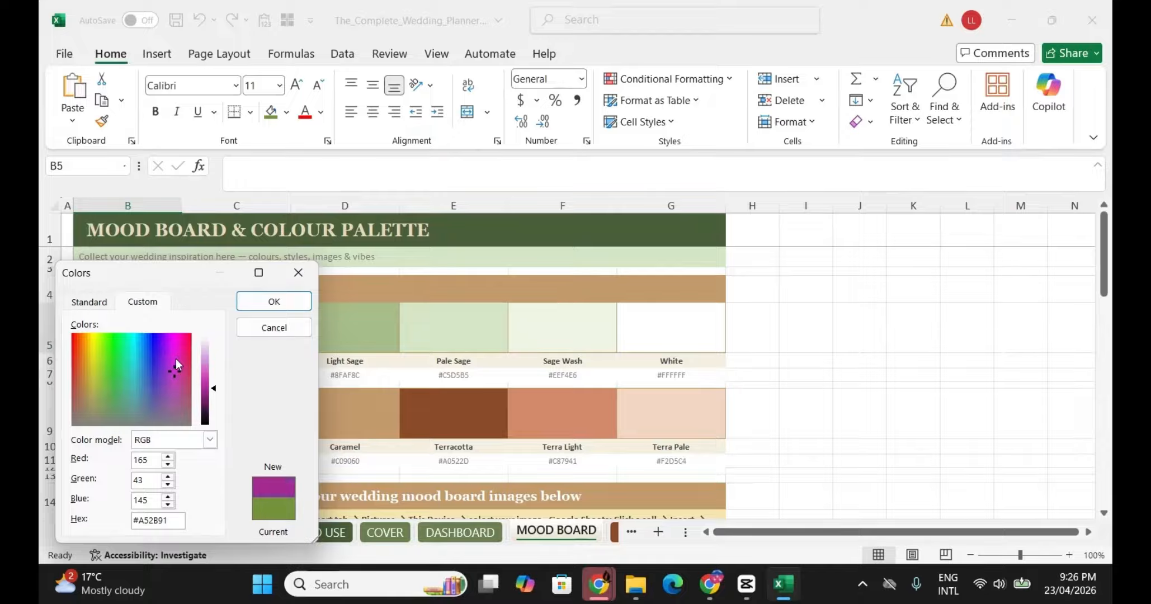
left_click(283, 299)
Step: Rename the colour label in B6, below the first palette swatch, to Purple
left_click(131, 363)
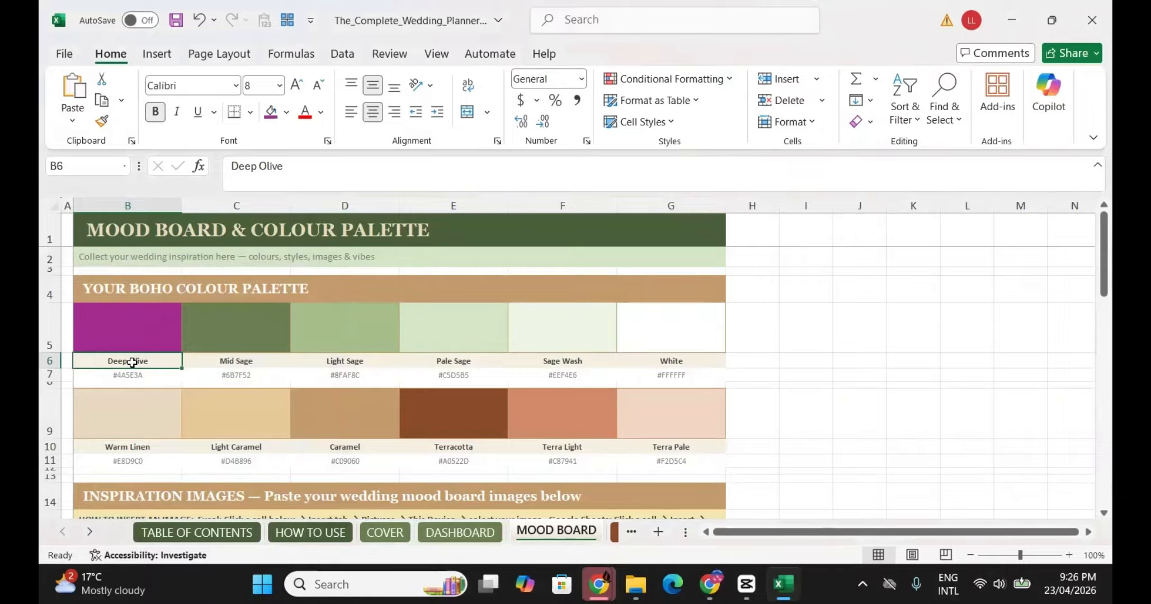
type("Purple")
key("Return")
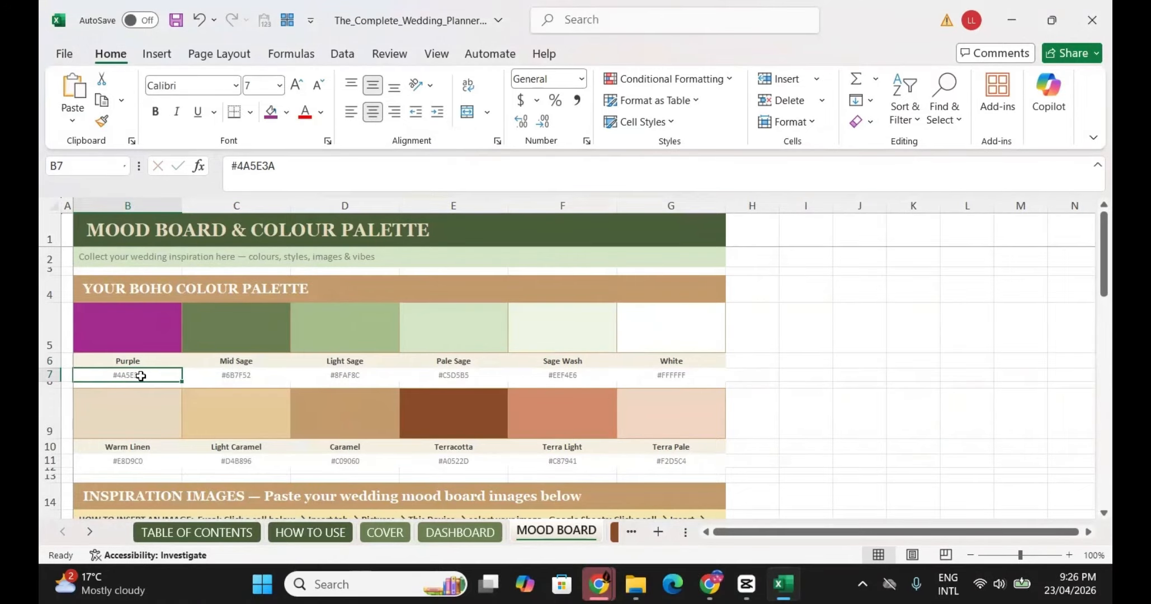
Step: Insert the table-setting picture from the Downloads folder over the cells at D18, under Floral & Decor Inspiration
scroll(280, 365, "down", 1)
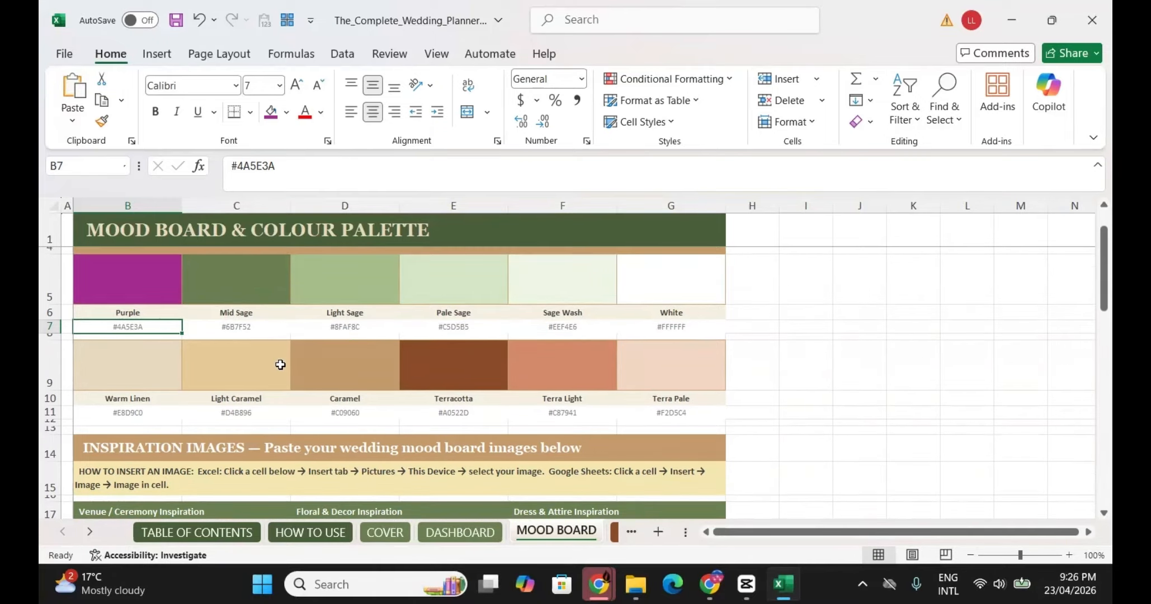
scroll(281, 365, "down", 3)
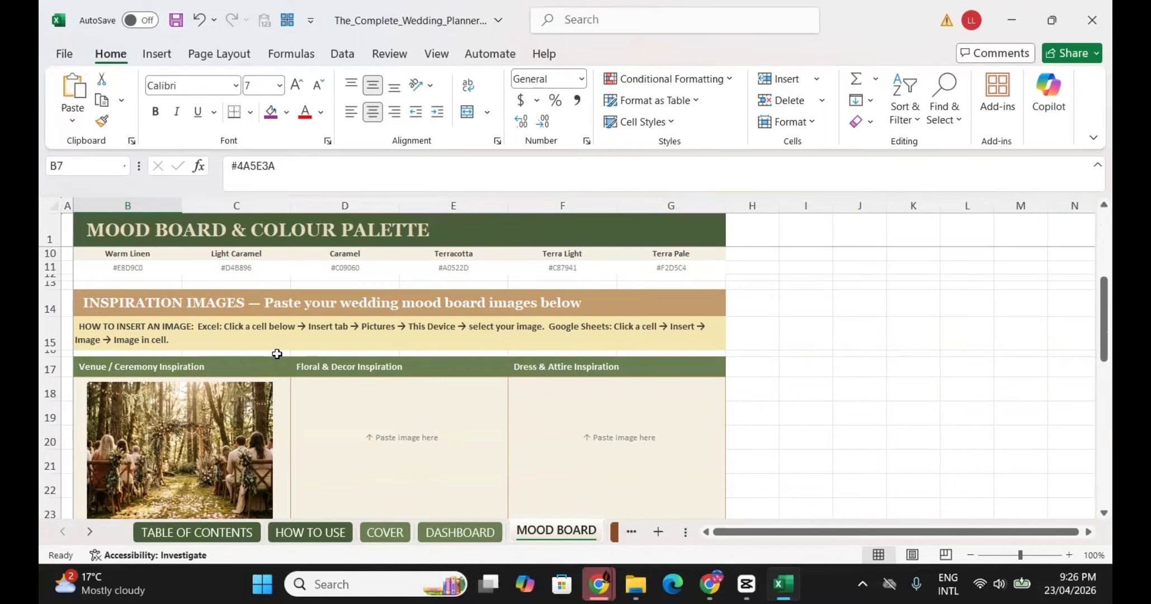
scroll(277, 354, "down", 1)
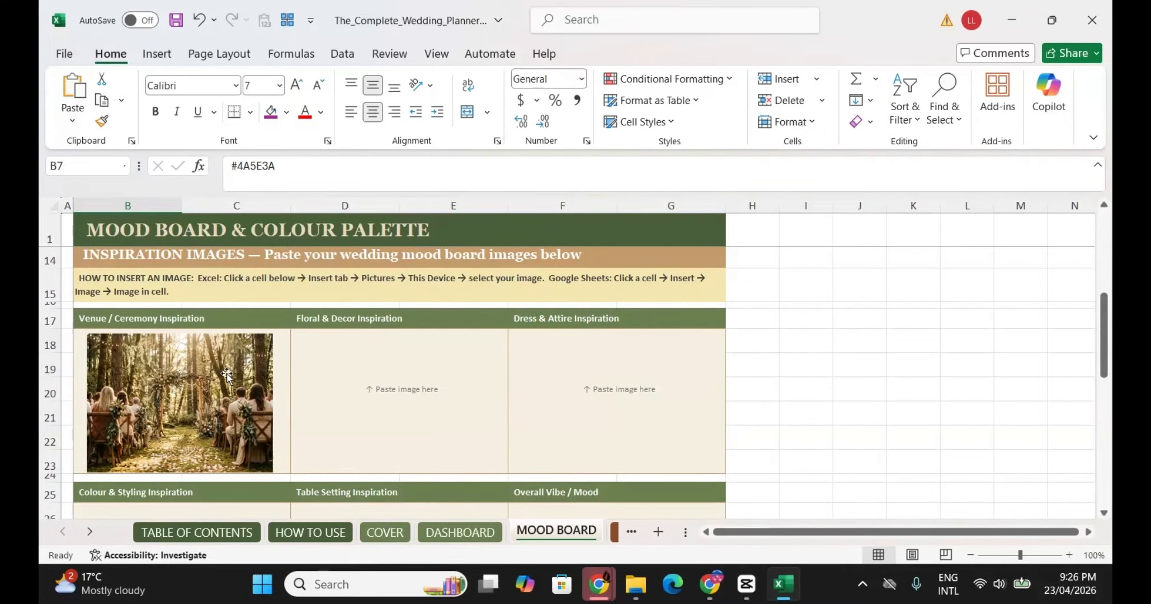
left_click(344, 346)
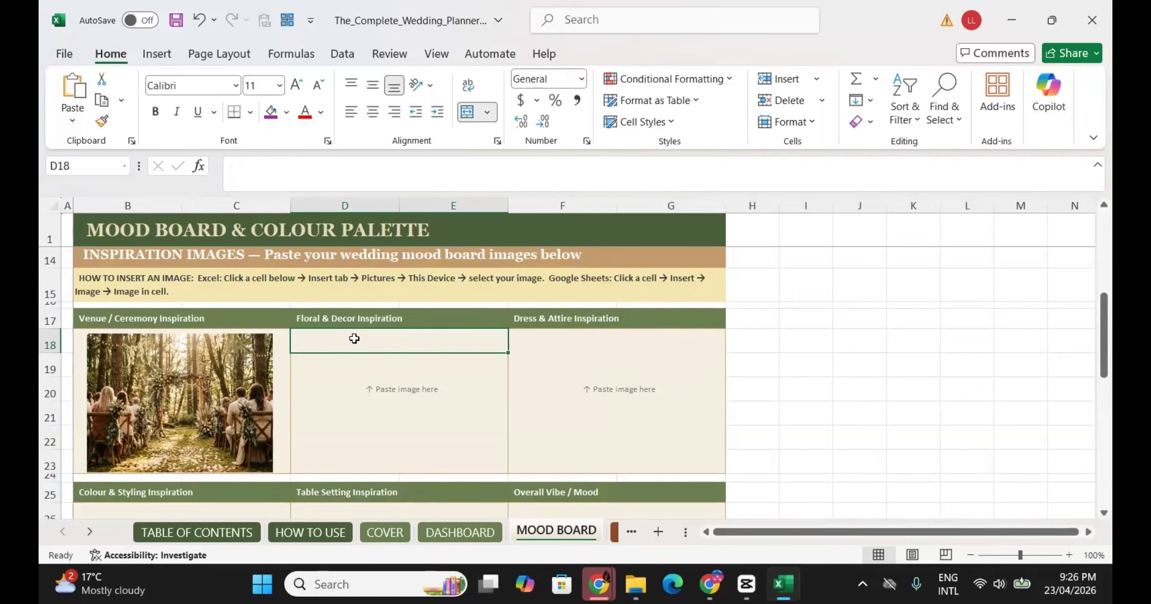
left_click(163, 56)
left_click(283, 129)
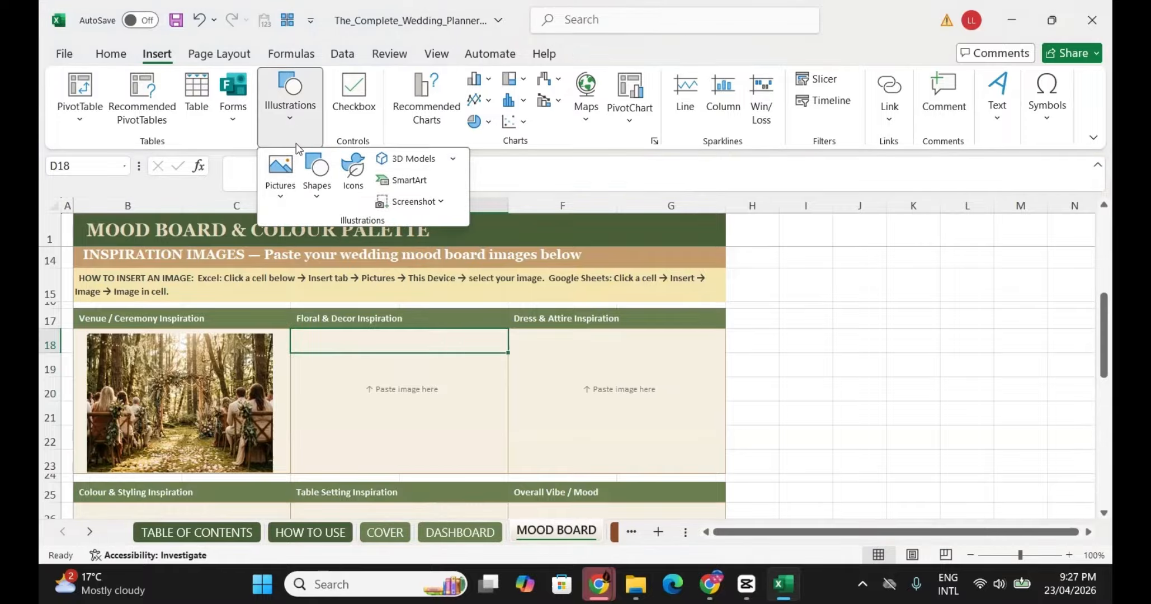
left_click(282, 205)
mouse_move(337, 255)
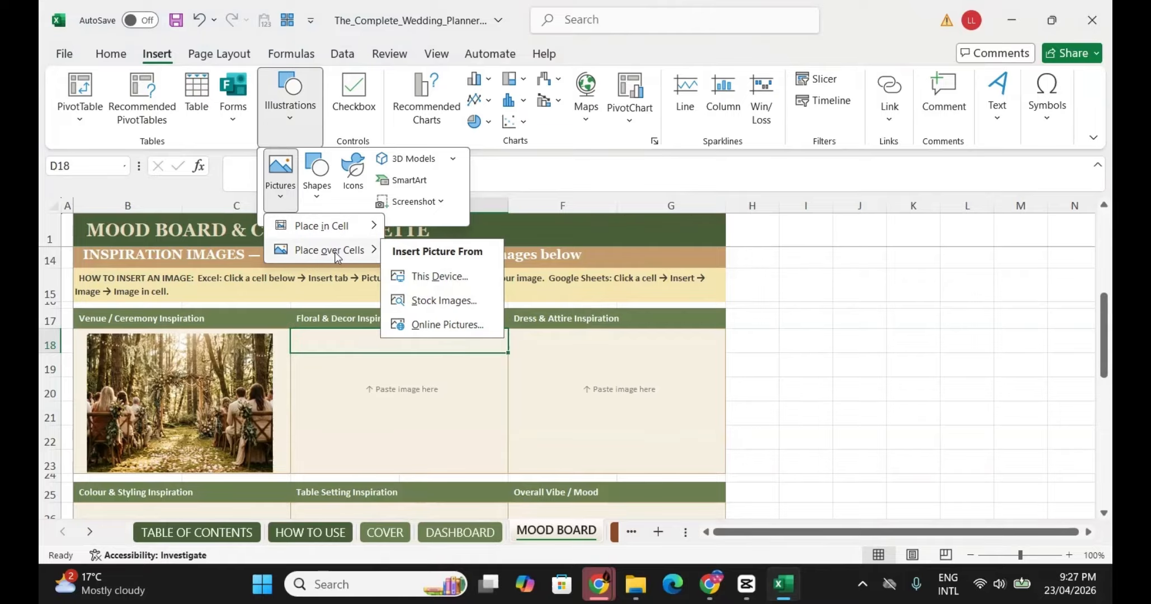
left_click(441, 278)
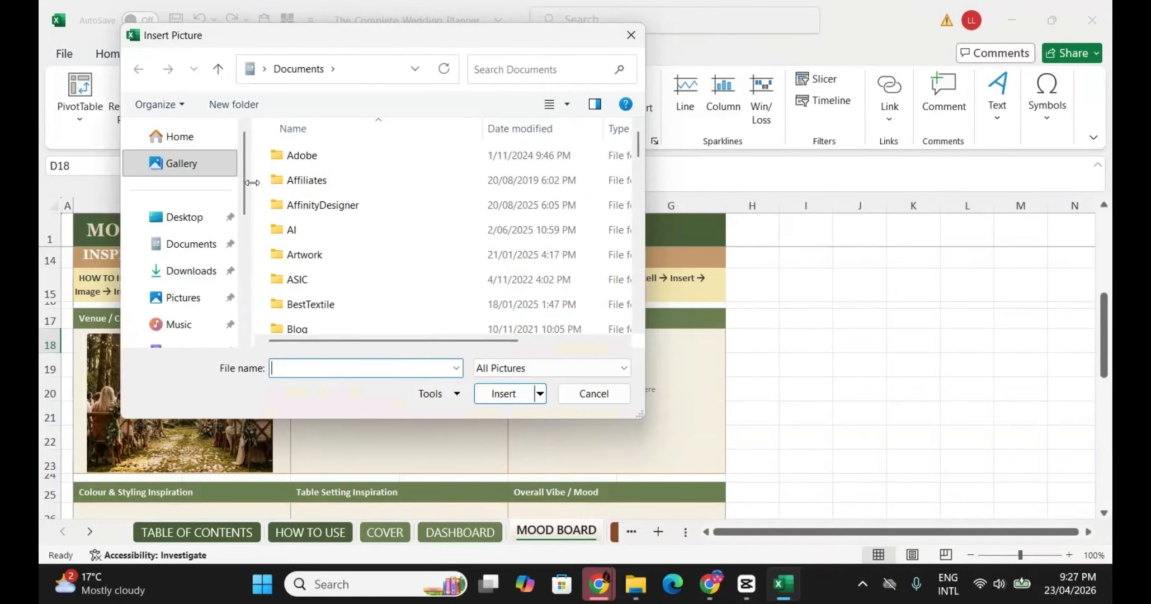
left_click(185, 272)
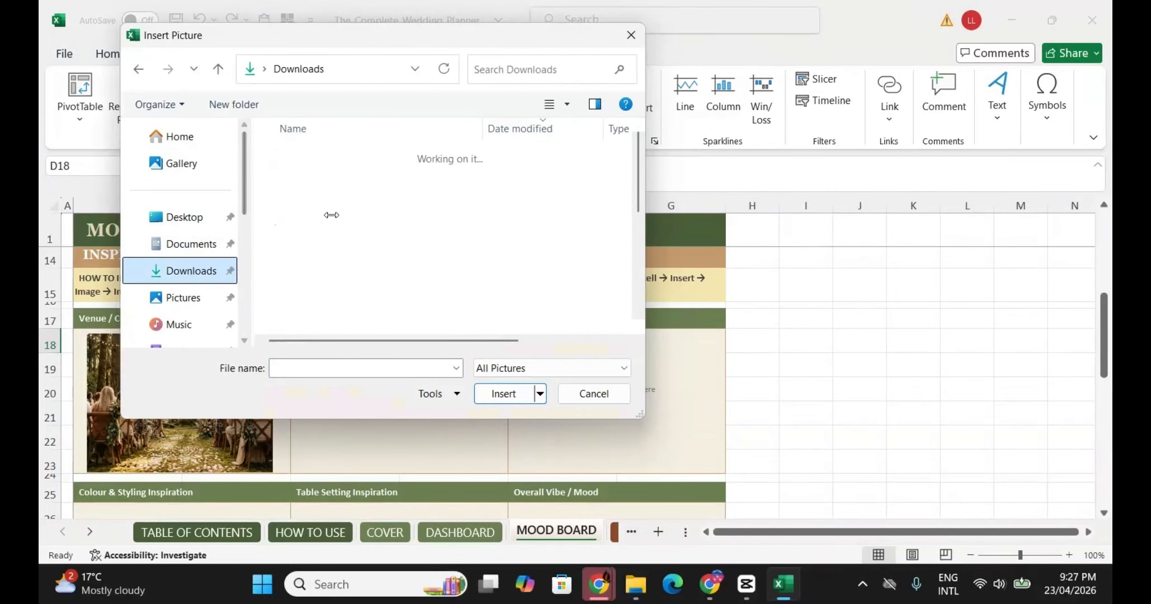
left_click(324, 299)
left_click(503, 394)
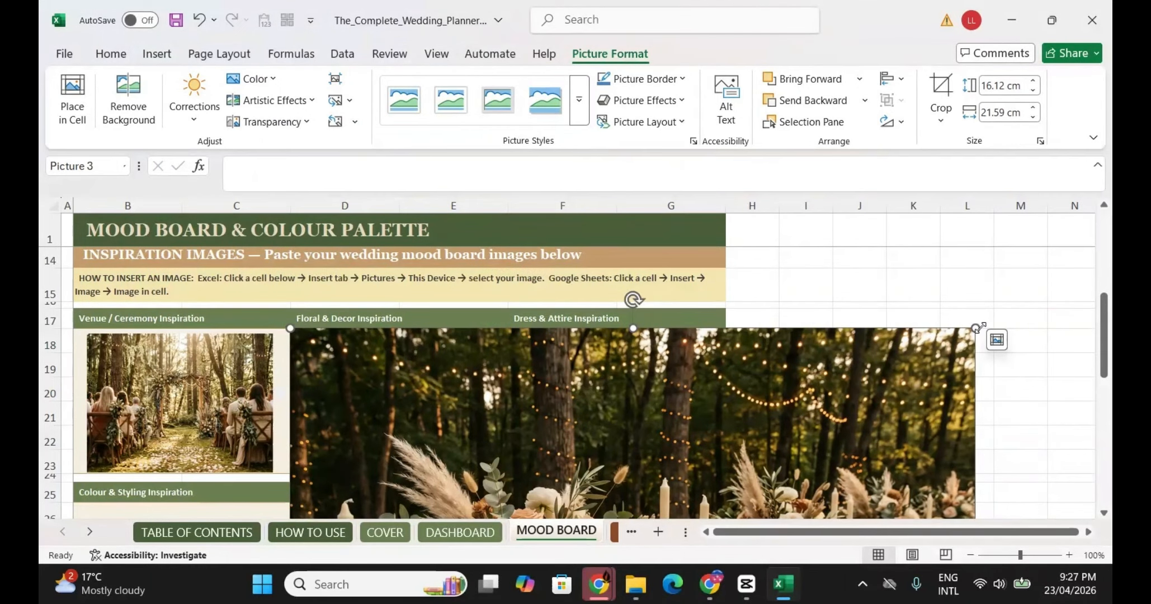
Step: Shrink the inserted picture to about 4.54 by 6.08 cm and place it inside the Floral & Decor Inspiration box
left_click_drag(976, 327, 768, 483)
left_click_drag(631, 494, 657, 282)
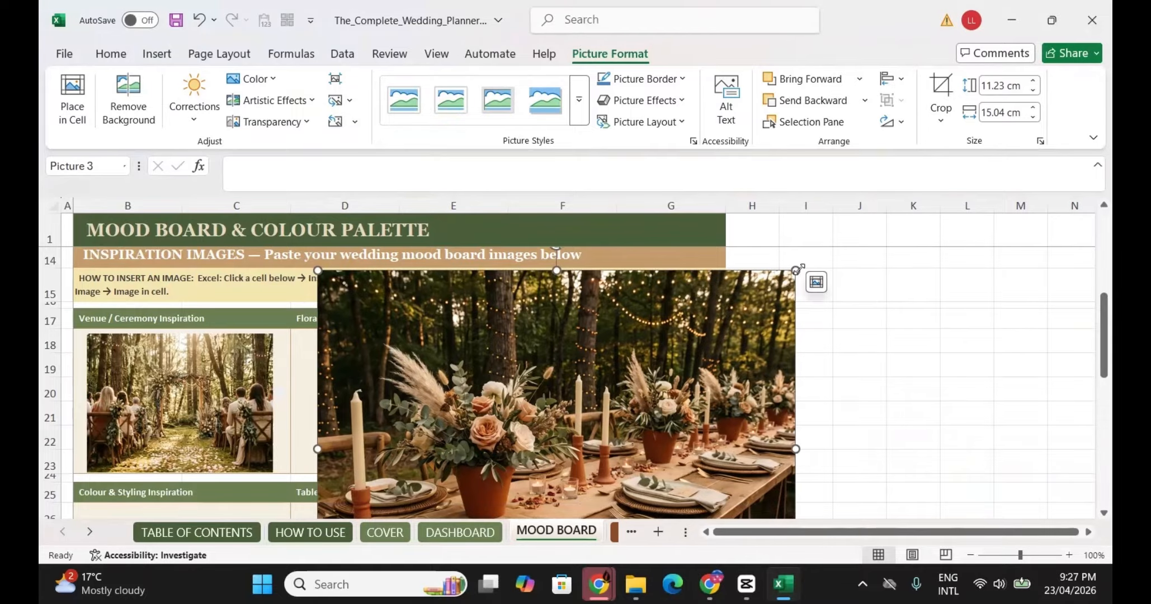
left_click_drag(797, 270, 108, 471)
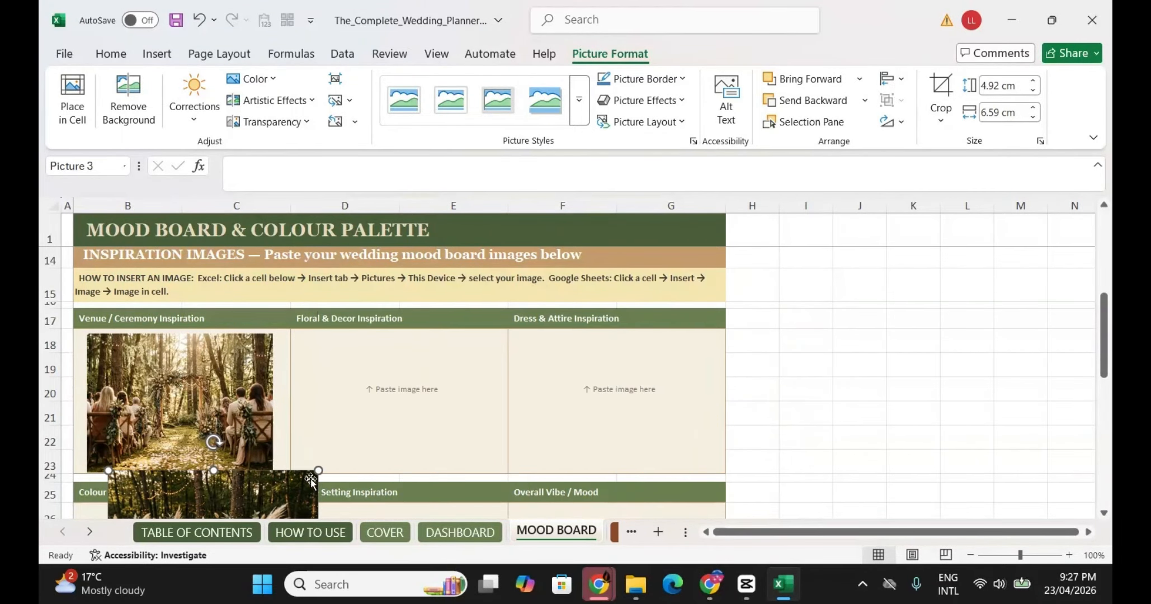
left_click_drag(285, 488, 448, 359)
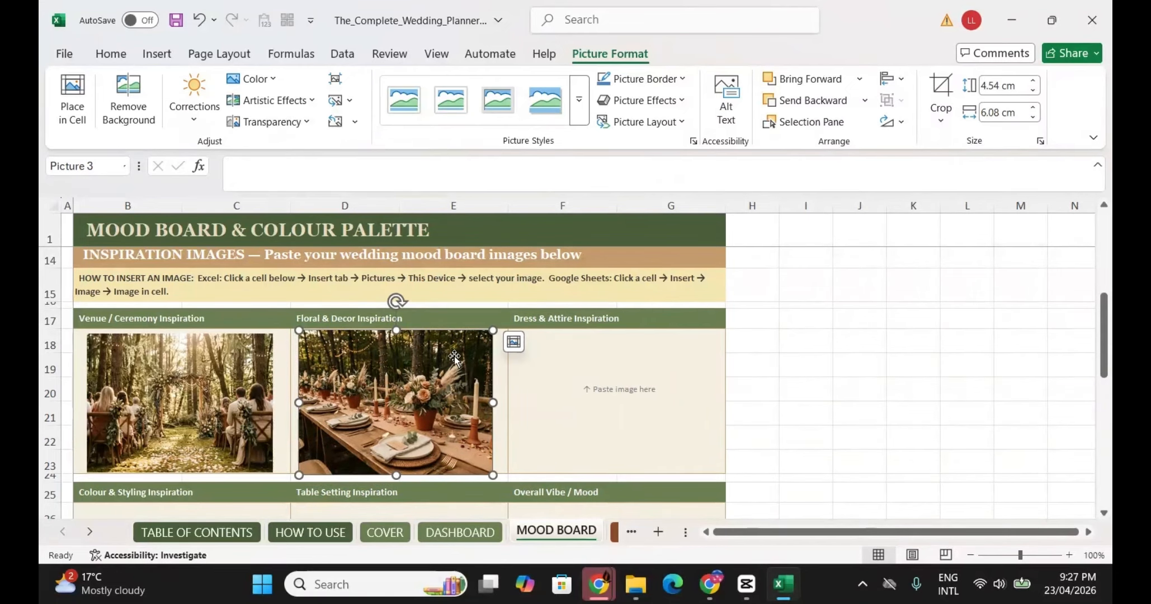
Step: Review the remaining inspiration boxes and Wedding Style Notes on the mood board, and bring up the WEEKLY TASKS sheet
left_click(542, 363)
scroll(542, 364, "down", 4)
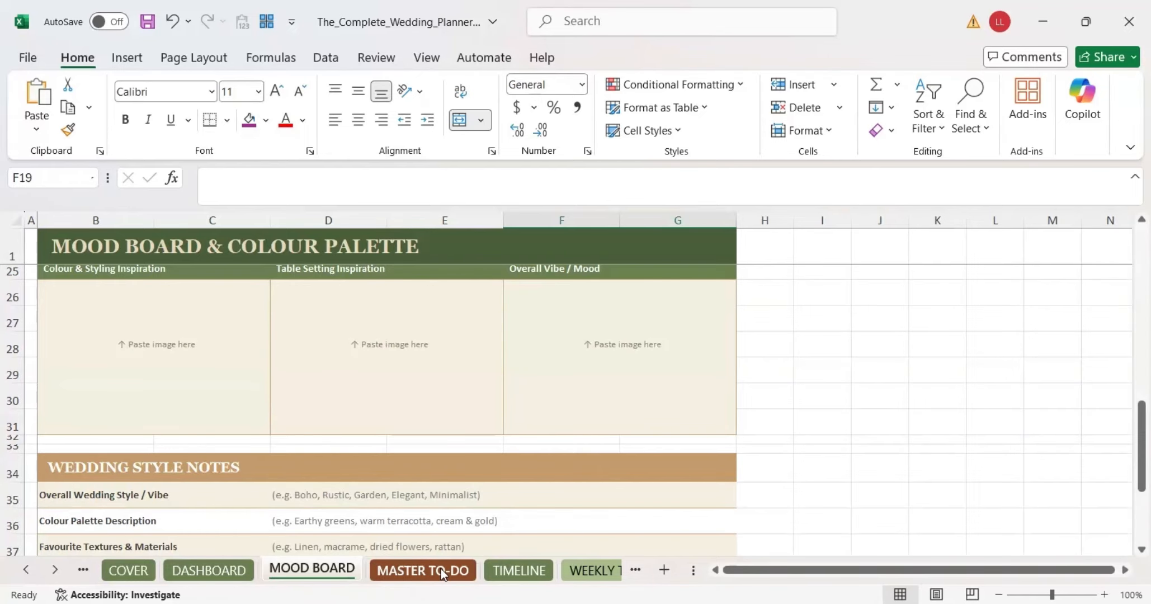
left_click(576, 570)
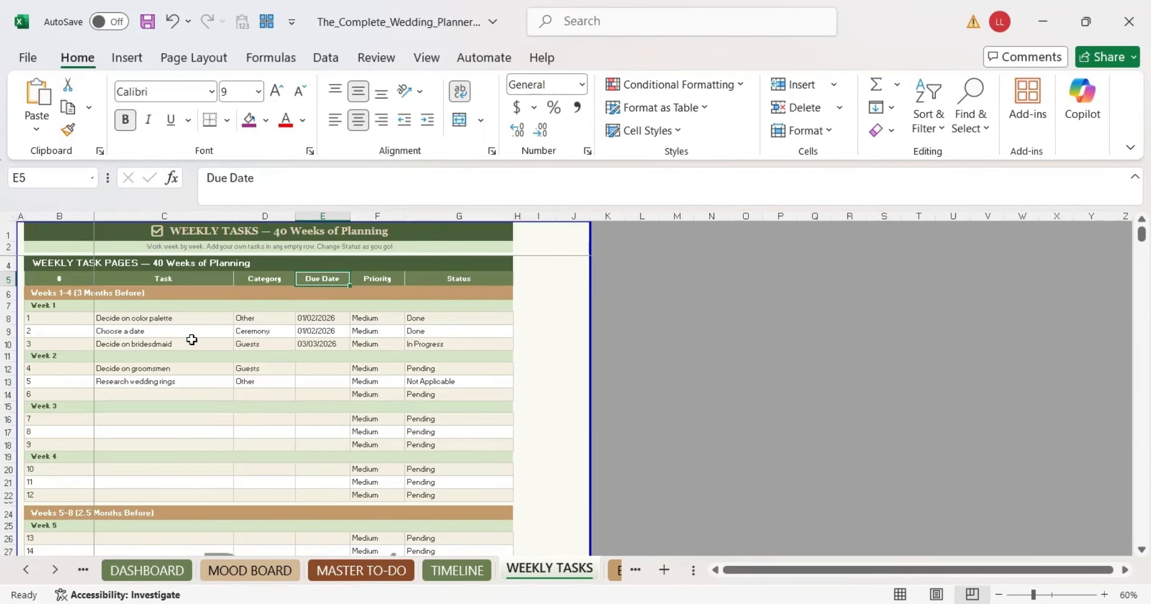
Step: Open the MASTER TO-DO sheet and look through its numbered task list, including the empty rows at the end
left_click(361, 570)
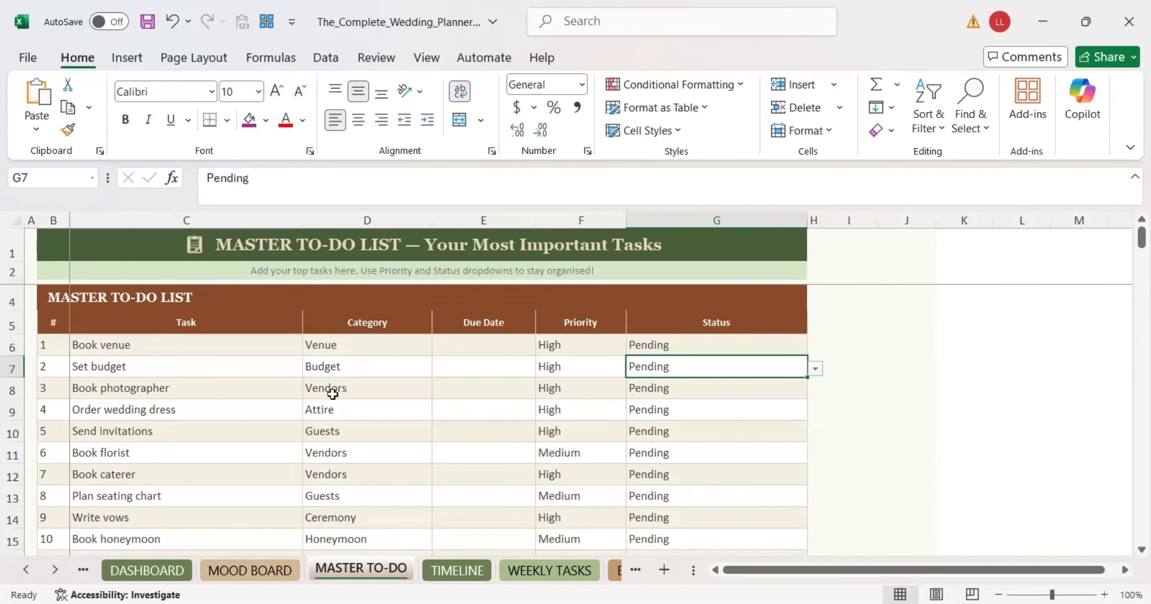
scroll(335, 398, "down", 5)
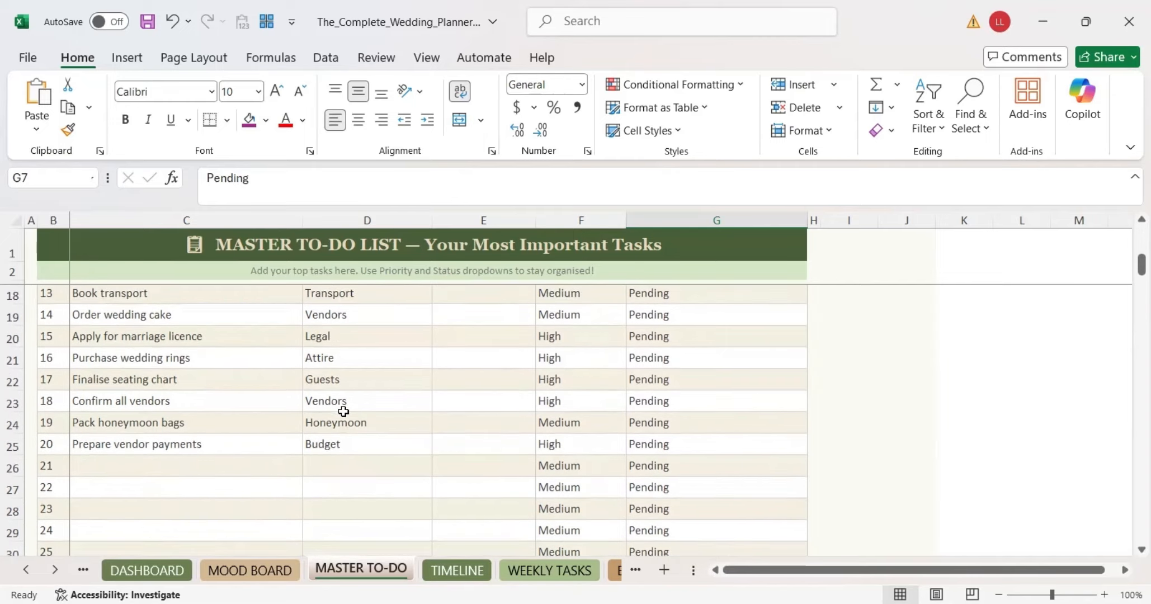
scroll(344, 414, "down", 2)
scroll(345, 415, "up", 6)
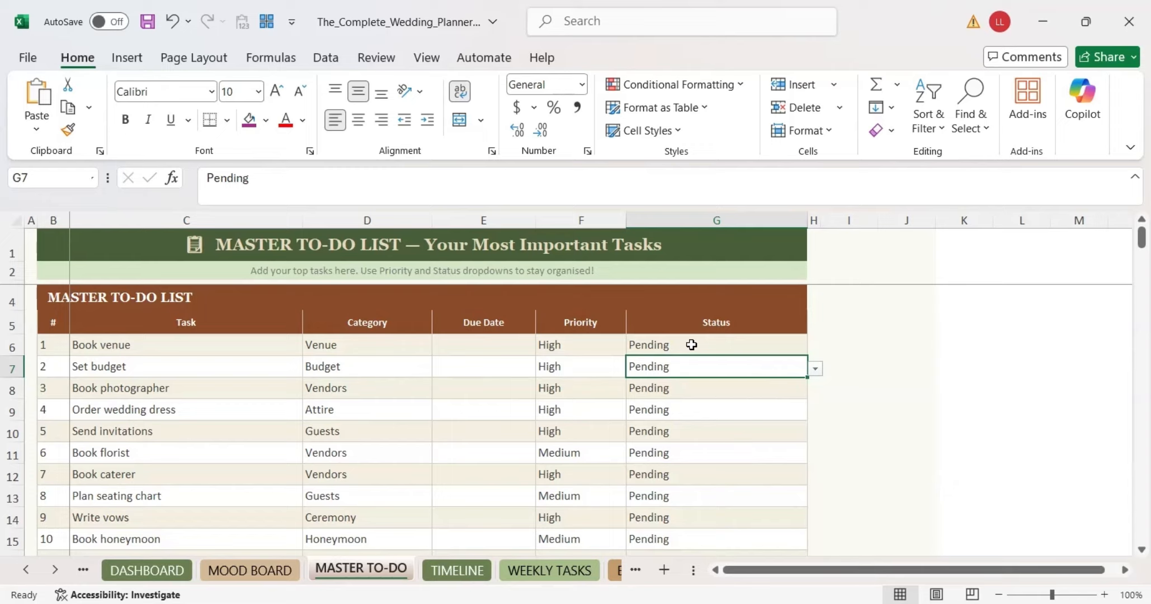
Step: Set the Book venue task's priority to Medium and its status to Done in the master to-do list
left_click(566, 347)
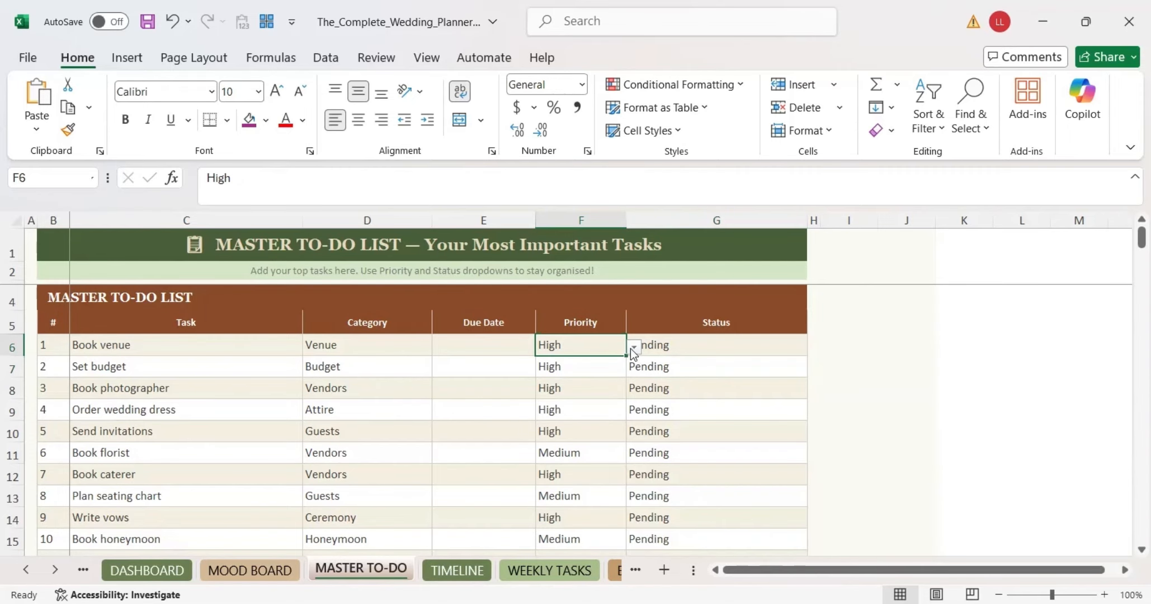
left_click(577, 383)
left_click(707, 346)
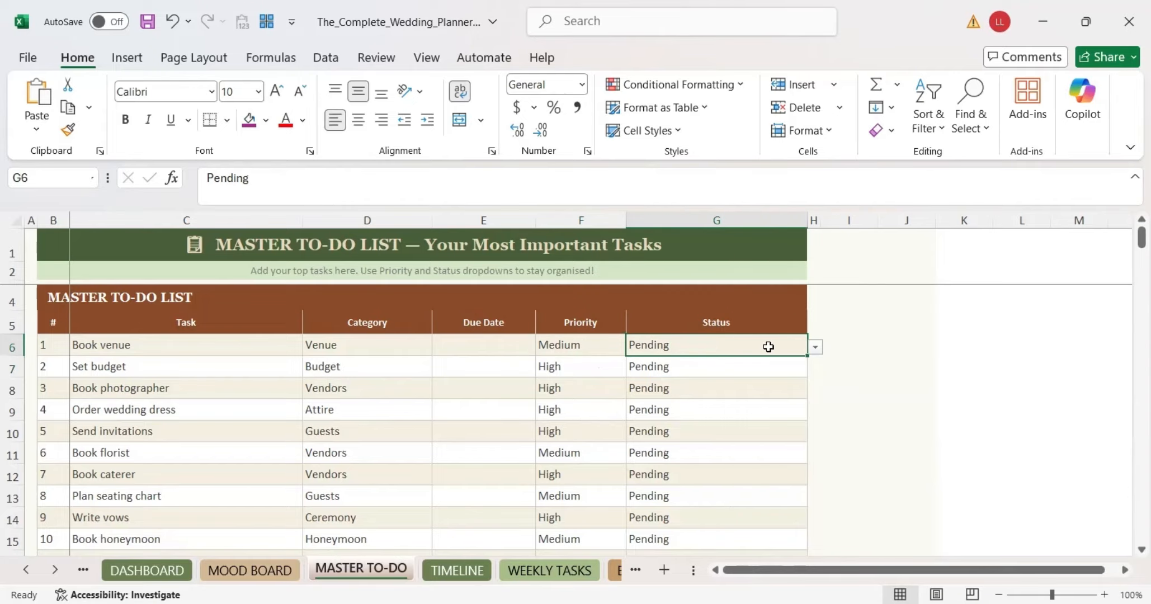
left_click(743, 394)
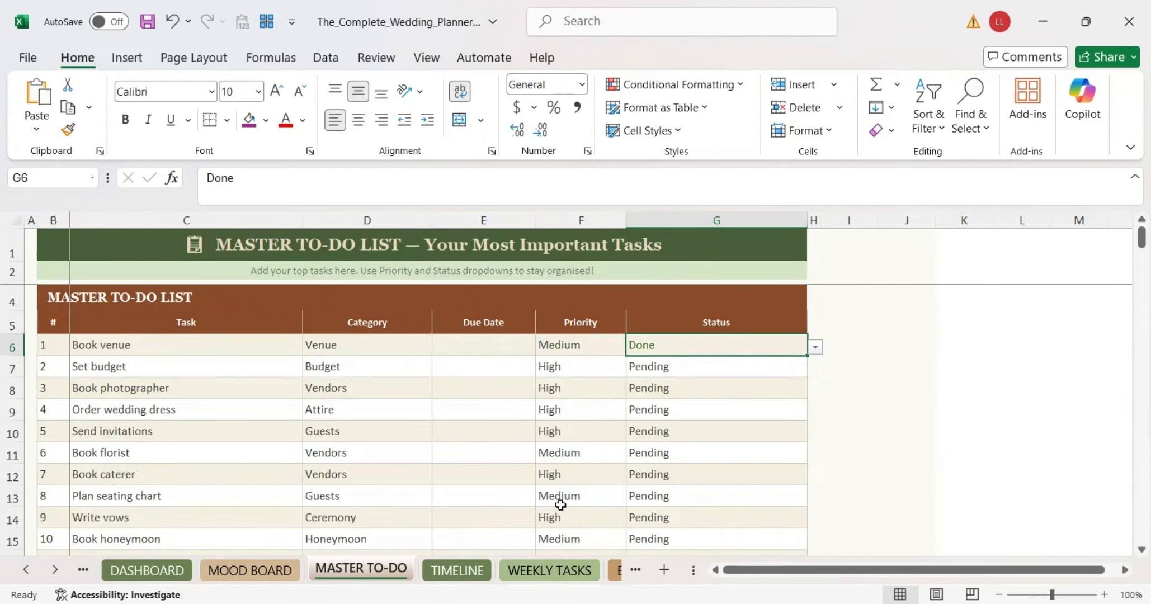
Step: On the WEEKLY TASKS sheet, inspect the priority and status choices of the first Week 1 task
left_click(540, 576)
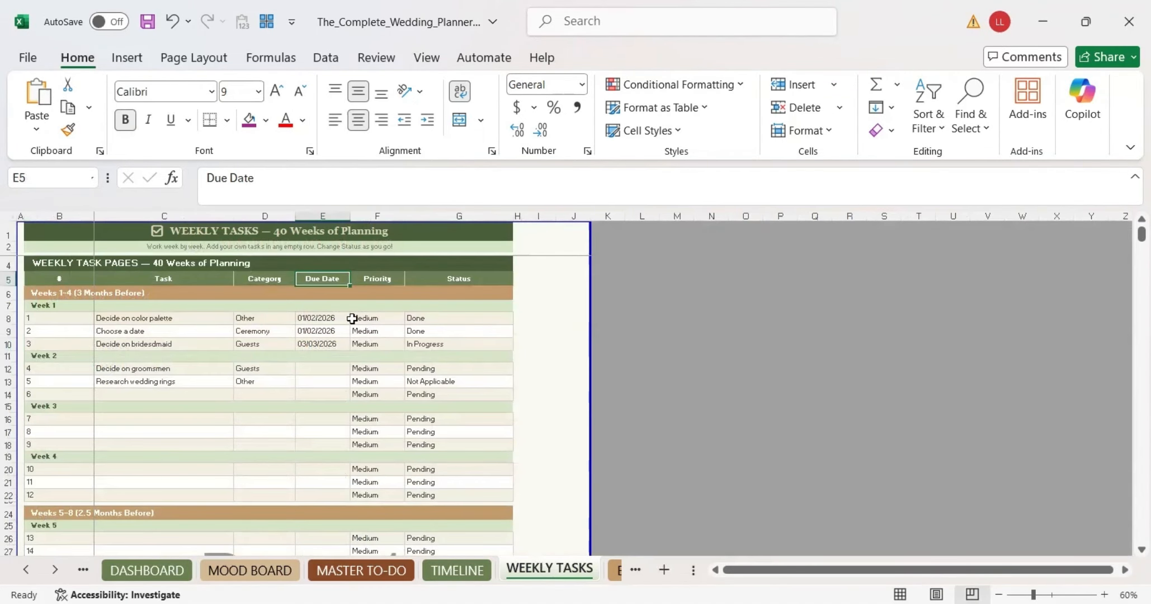
left_click(358, 318)
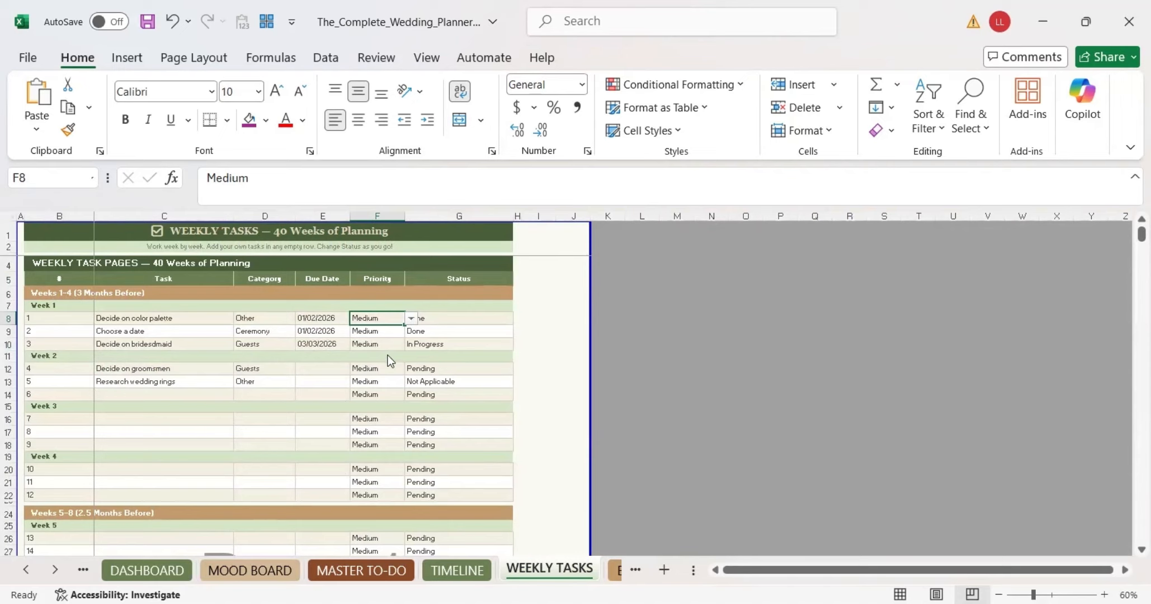
left_click(450, 320)
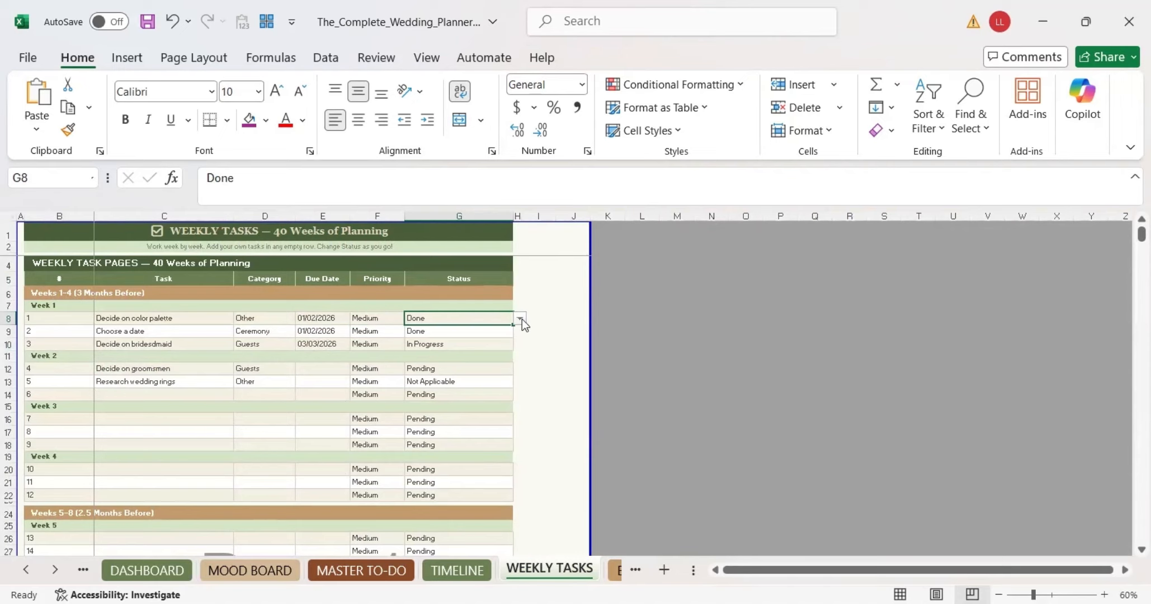
left_click(476, 350)
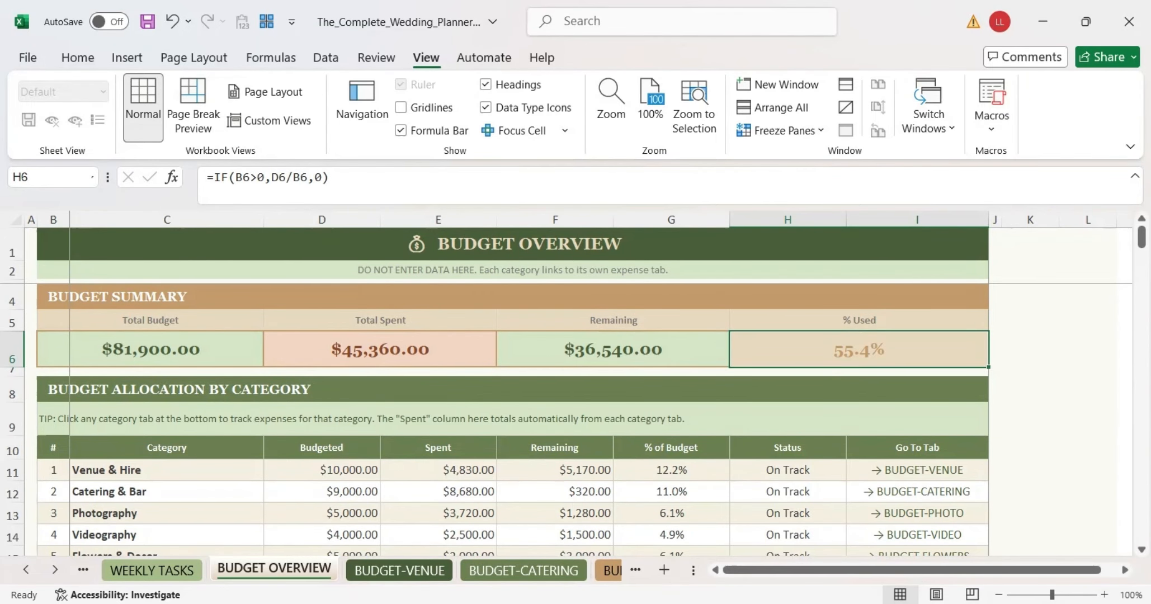
Step: On the BUDGET OVERVIEW sheet, examine the Total Budget, Total Spent, Remaining and % Used cells of the Budget Summary
left_click(168, 348)
left_click(358, 342)
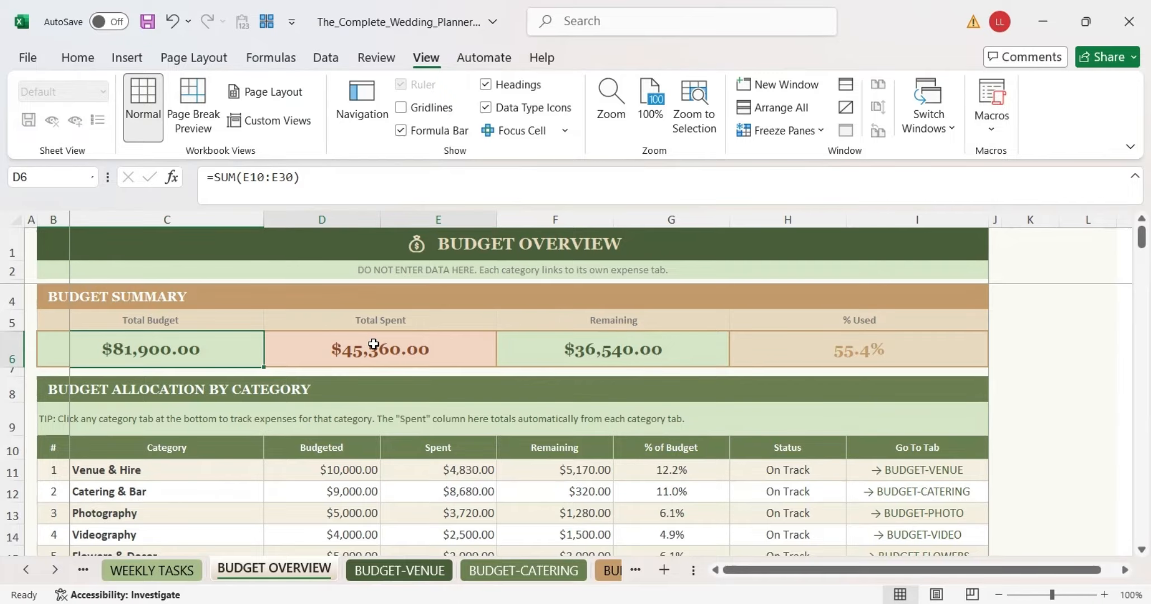
left_click(609, 342)
left_click(774, 348)
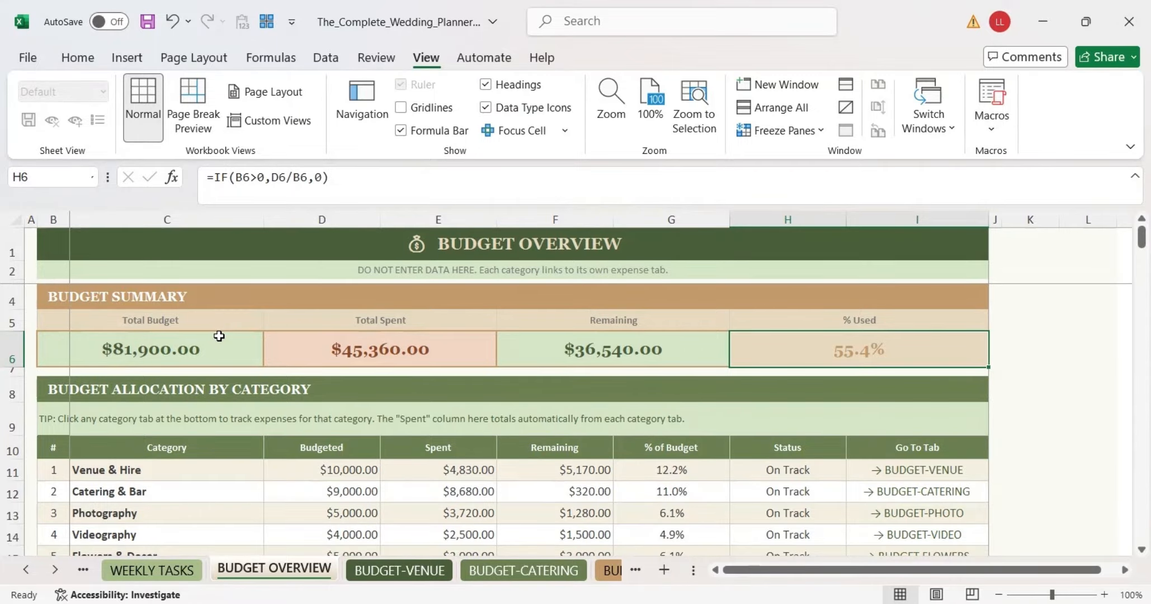
Step: Look through the Budget Allocation by Category table, comparing the categories with their budgeted, spent and remaining columns
scroll(219, 335, "down", 1)
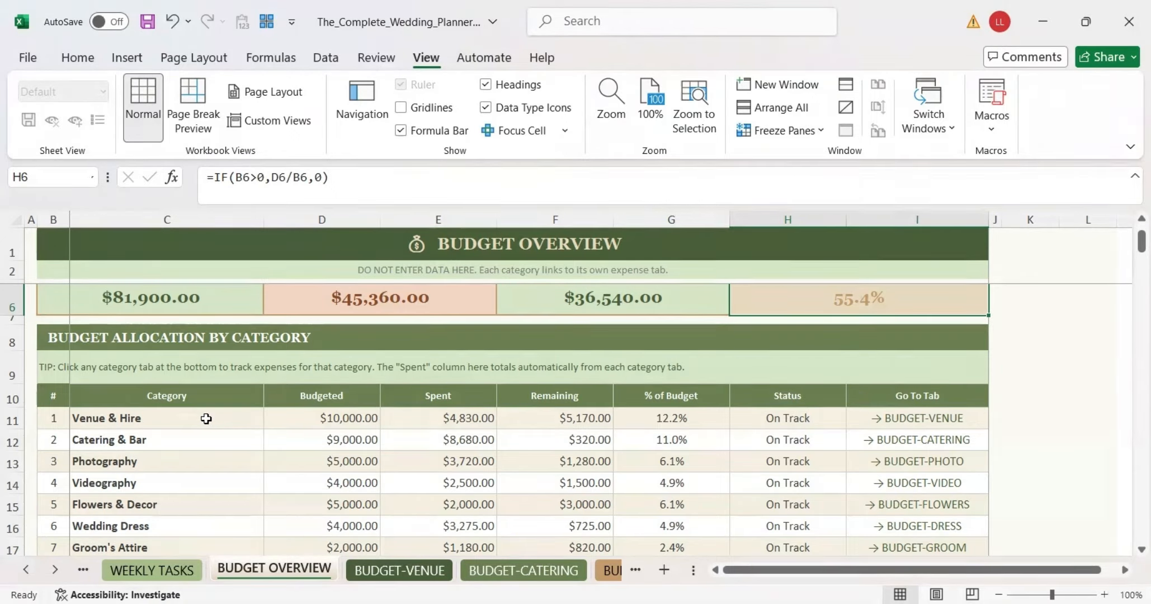
scroll(204, 417, "down", 1)
scroll(209, 378, "down", 1)
scroll(209, 377, "down", 4)
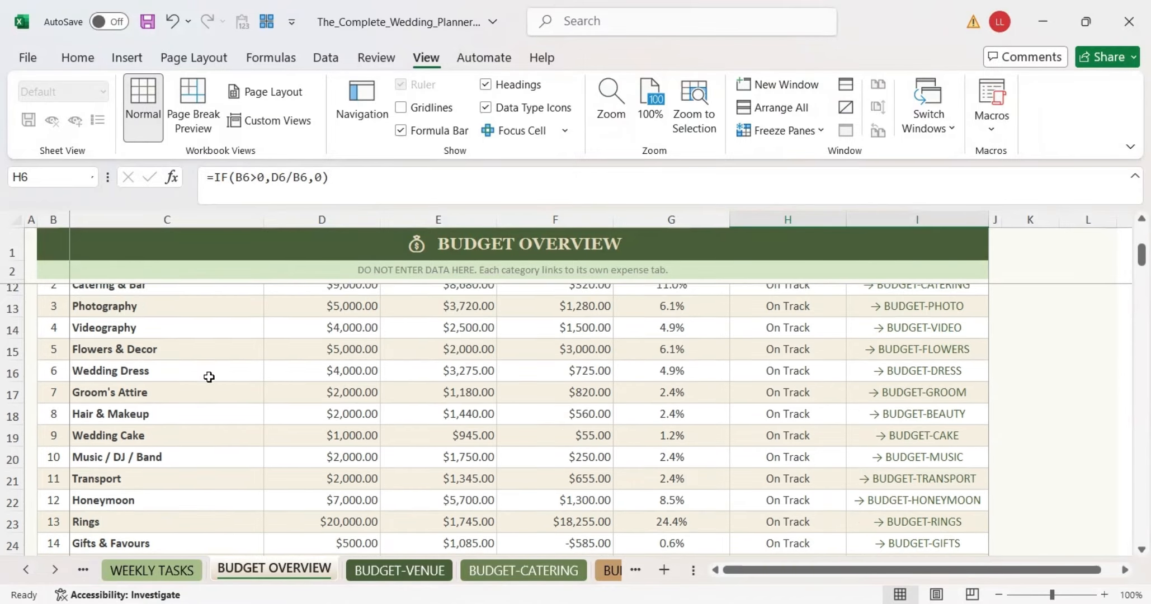
scroll(209, 378, "up", 5)
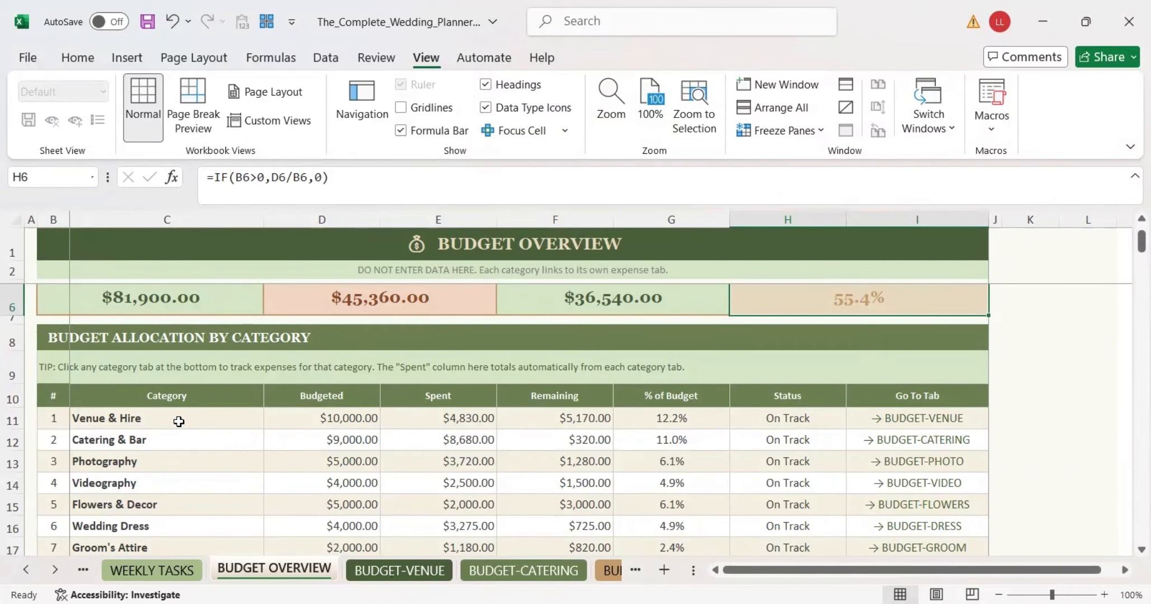
scroll(178, 421, "down", 4)
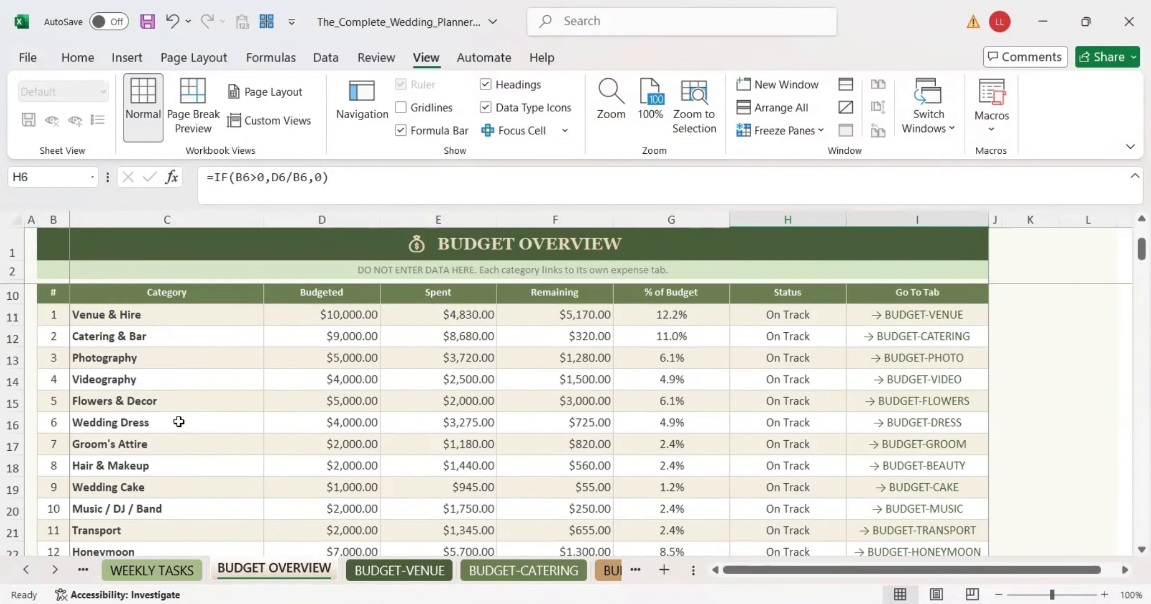
scroll(178, 421, "up", 4)
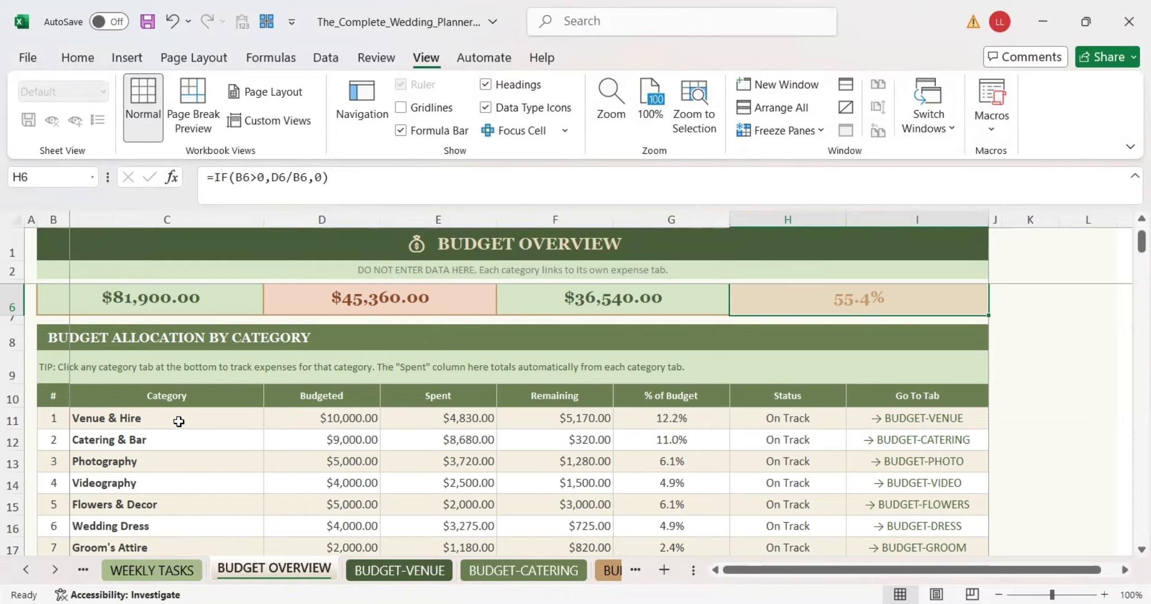
scroll(123, 365, "down", 1)
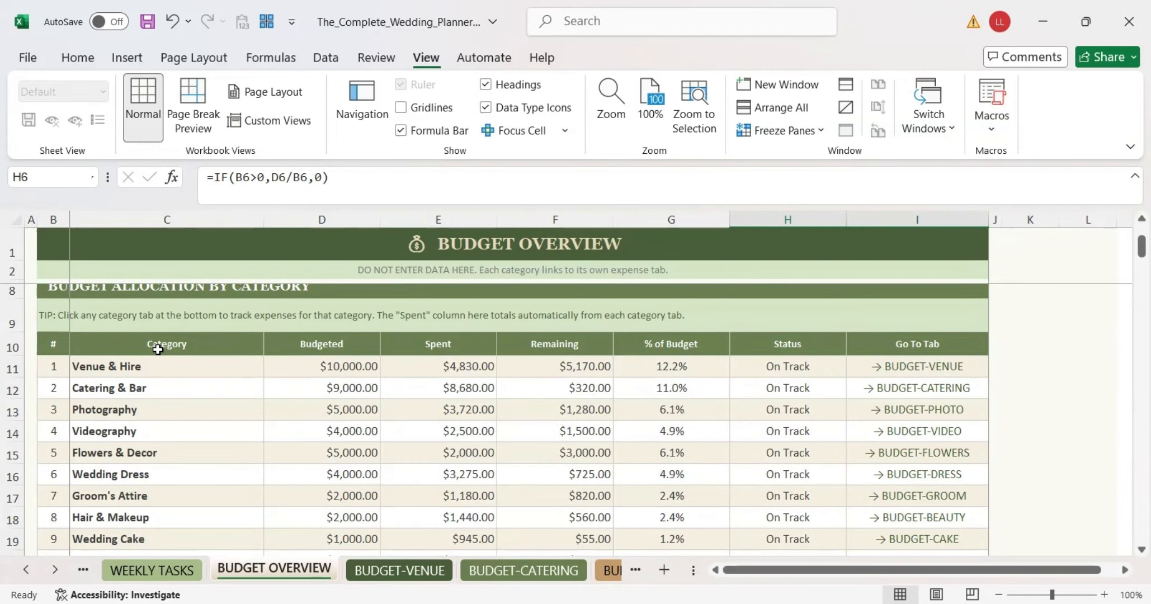
Step: Open the BUDGET-VENUE sheet and examine its expense tracker rows and the Budgeted amount in B6
left_click(400, 572)
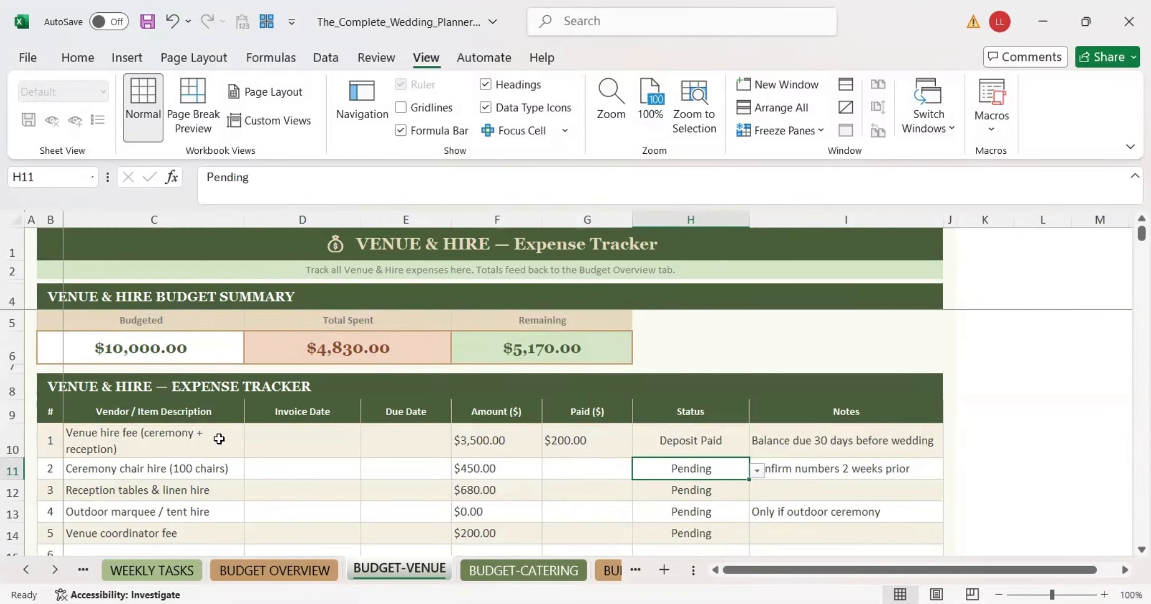
left_click_drag(219, 442, 587, 512)
left_click_drag(198, 438, 751, 543)
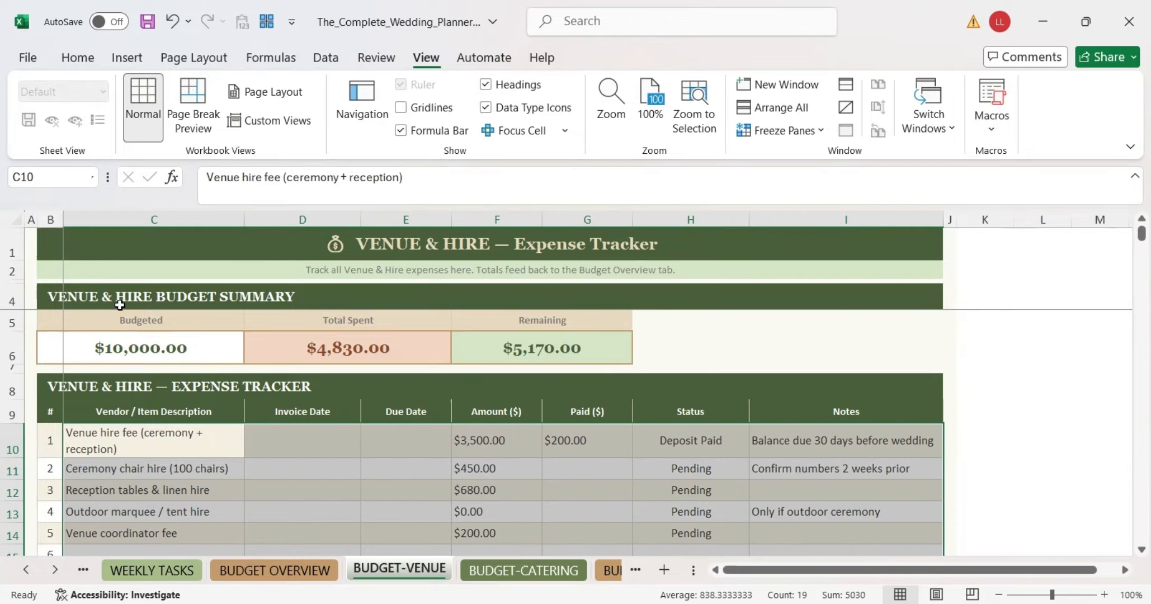
left_click(180, 347)
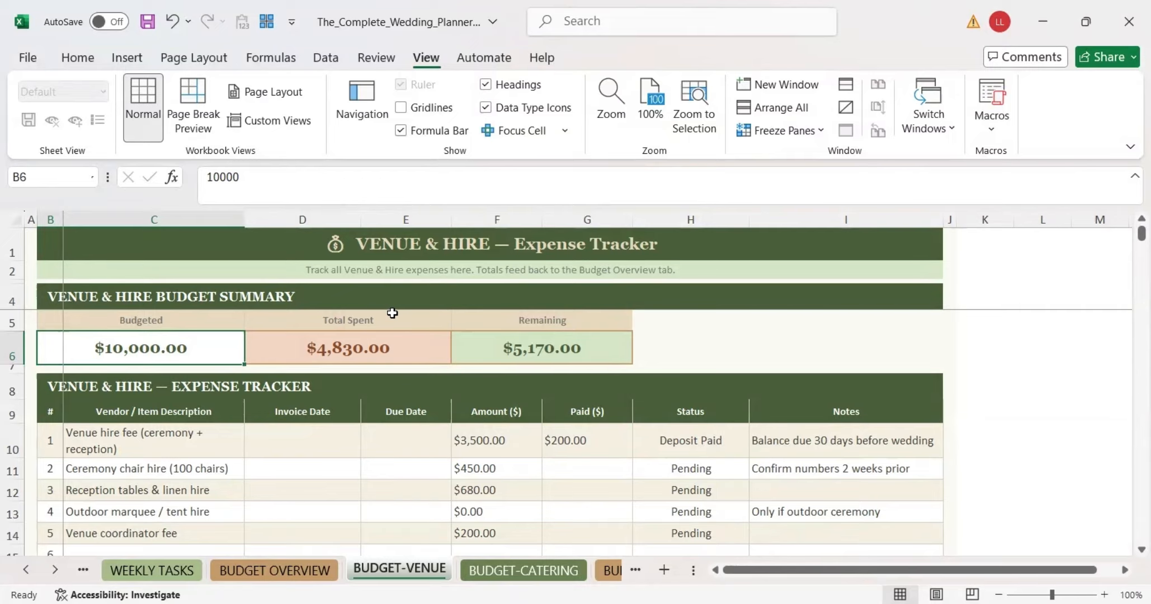
left_click(306, 461)
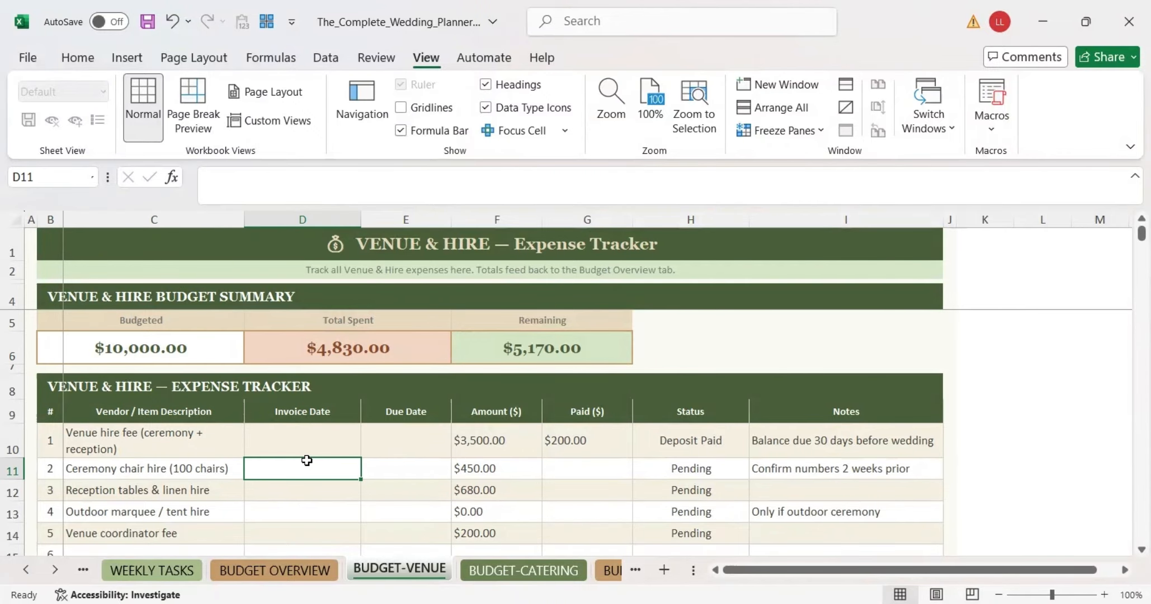
left_click(157, 349)
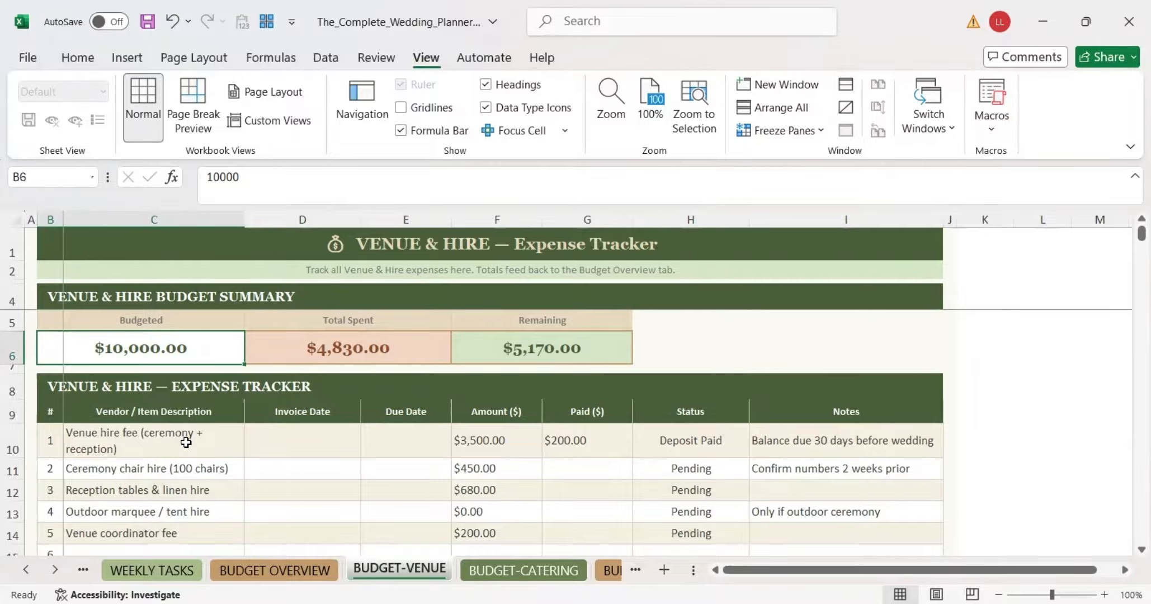
Step: Look over the item descriptions in the Venue & Hire expense tracker, down to the first empty row
scroll(185, 476, "down", 2)
scroll(184, 475, "up", 2)
left_click(186, 436)
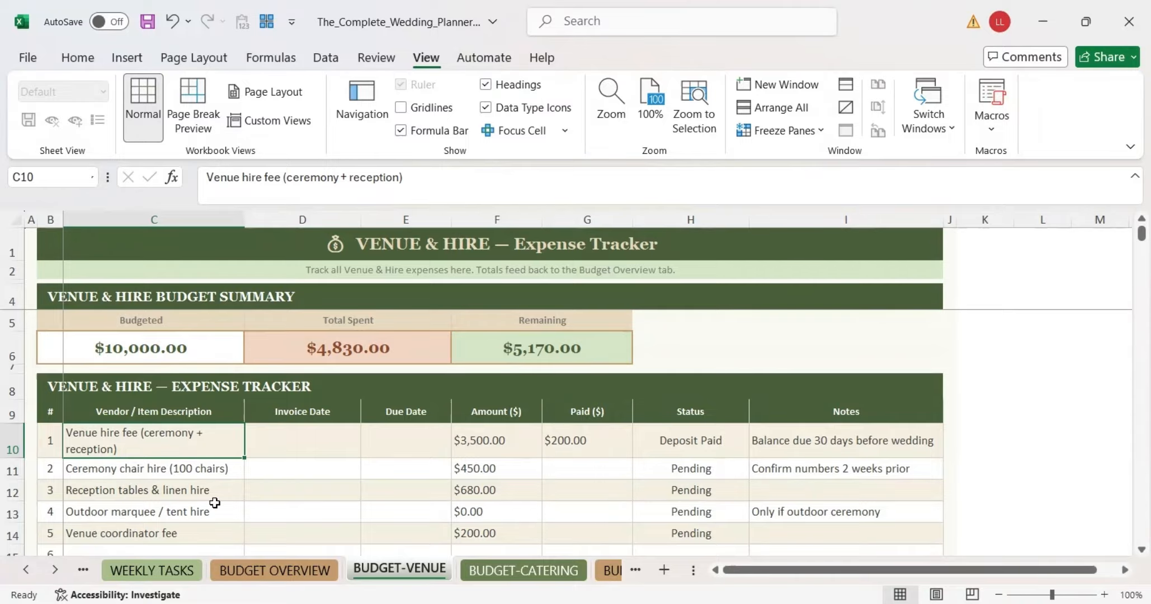
scroll(218, 489, "down", 1)
left_click_drag(218, 501, 218, 522)
scroll(213, 475, "up", 1)
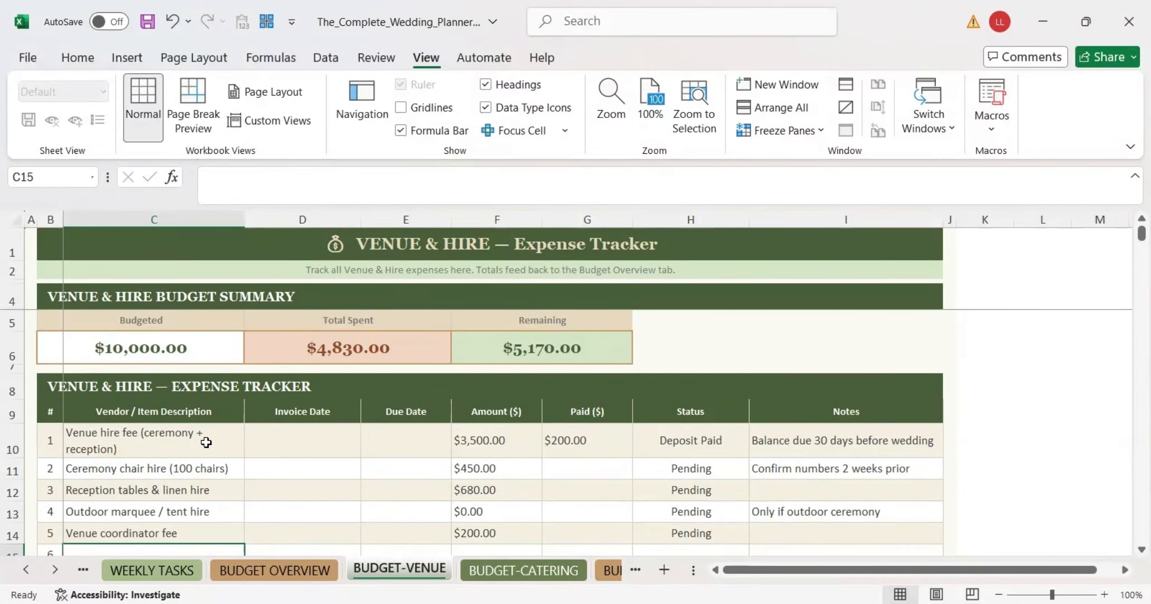
Step: Go through the venue hire fee row's fields and set its status to Paid in Full
left_click(204, 449)
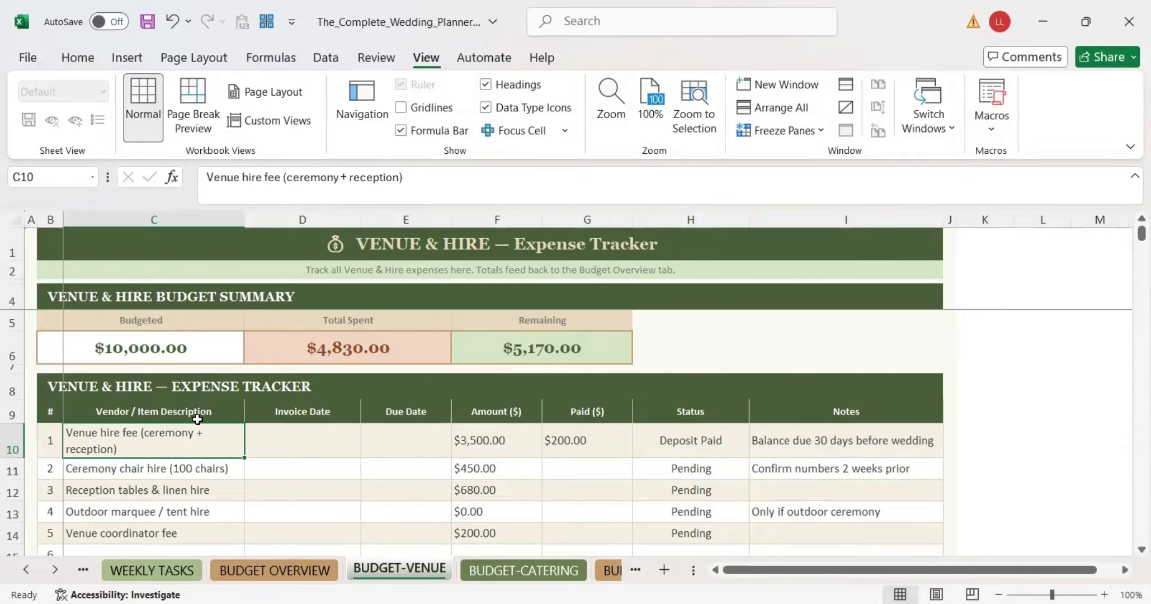
left_click(330, 435)
left_click(499, 440)
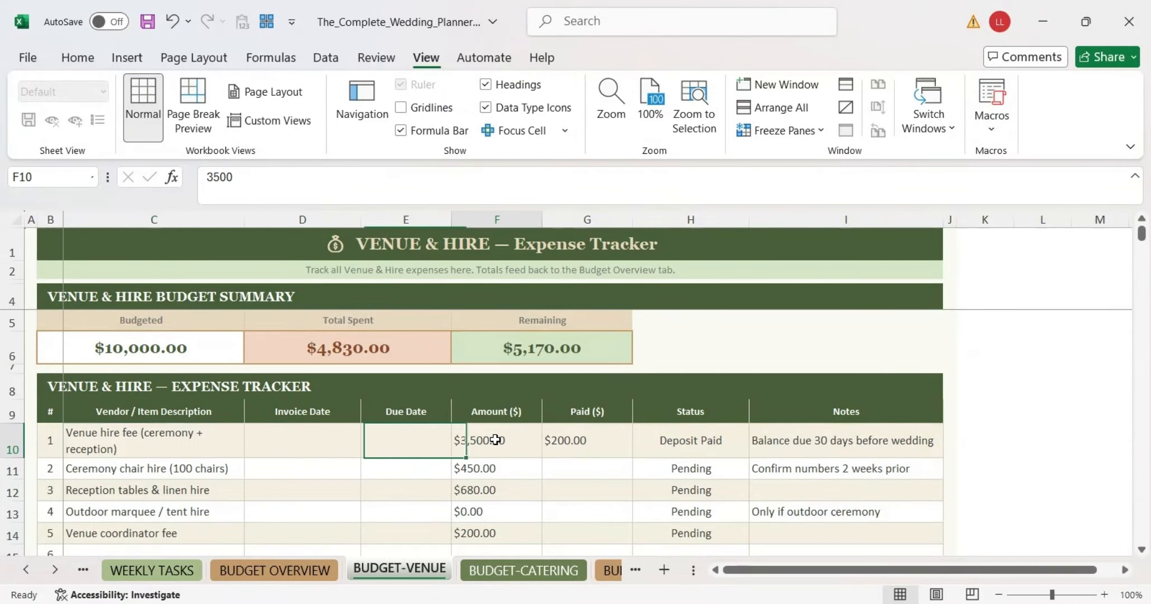
left_click(619, 437)
left_click(709, 439)
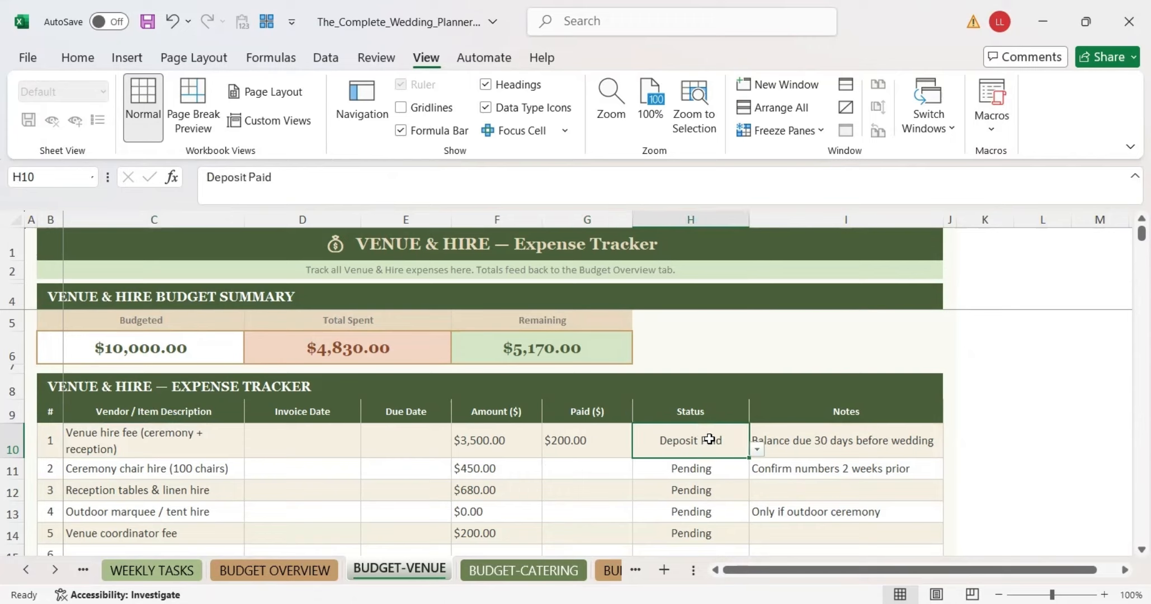
left_click(683, 499)
left_click(822, 444)
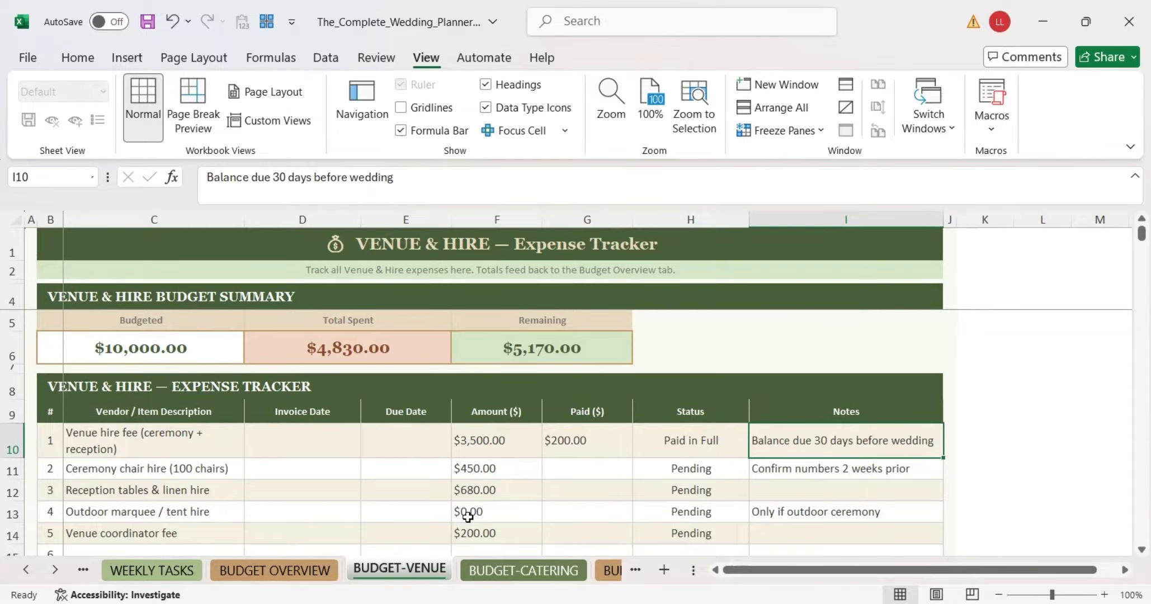
Step: Return to the BUDGET OVERVIEW sheet to check the Venue & Hire line against its expense tab
left_click(313, 571)
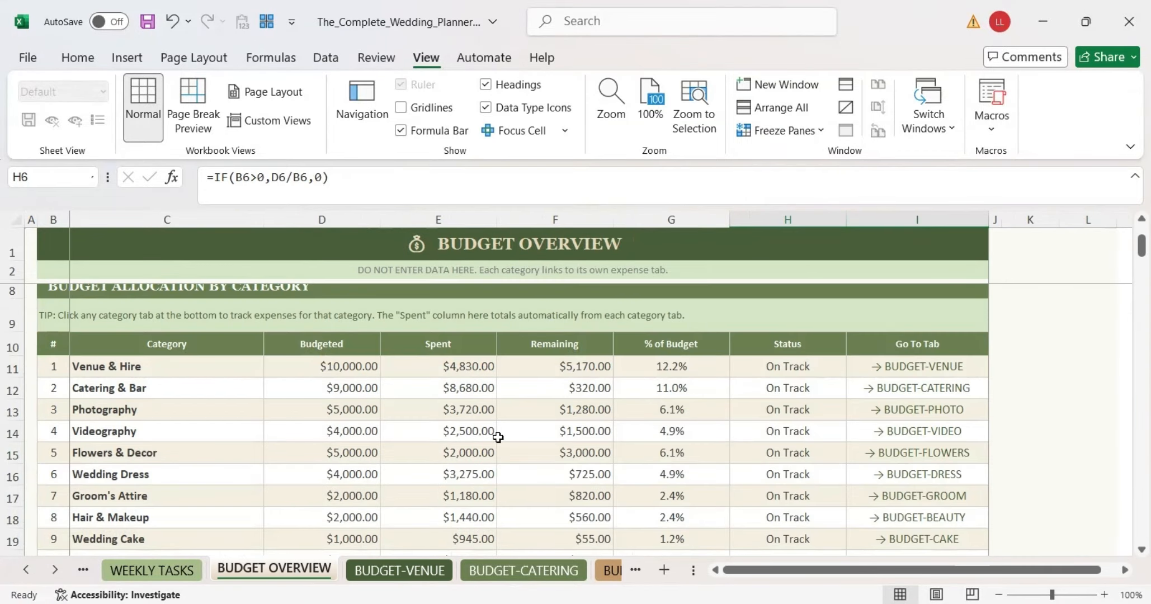
scroll(481, 409, "up", 1)
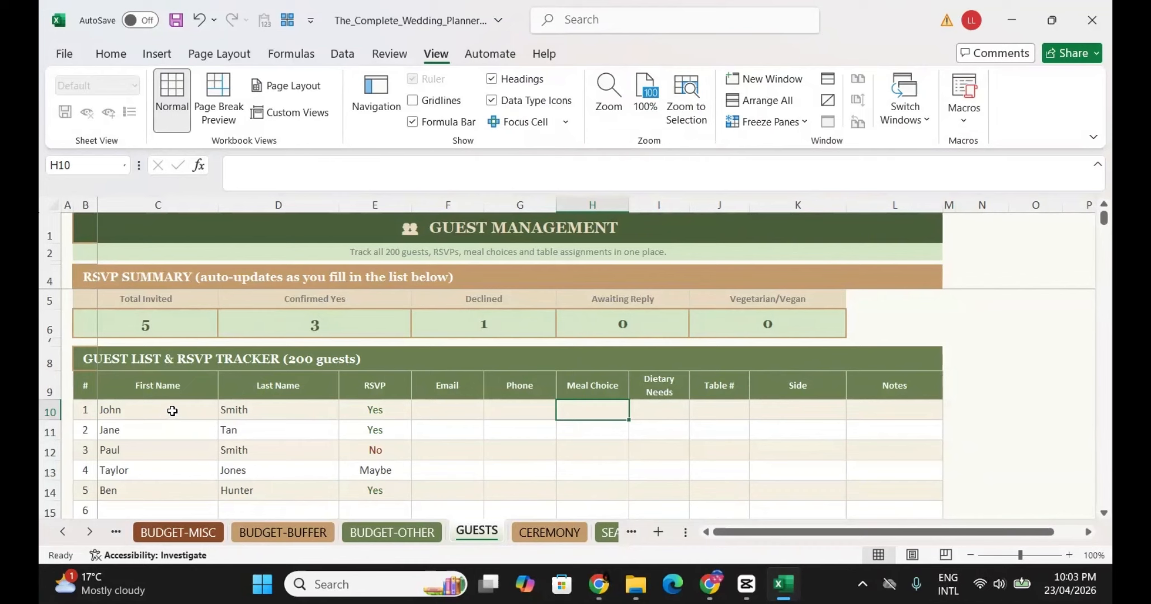
Step: On the GUESTS sheet, examine the guest list rows and the Vegetarian/Vegan formula in the RSVP Summary
left_click_drag(176, 410, 871, 507)
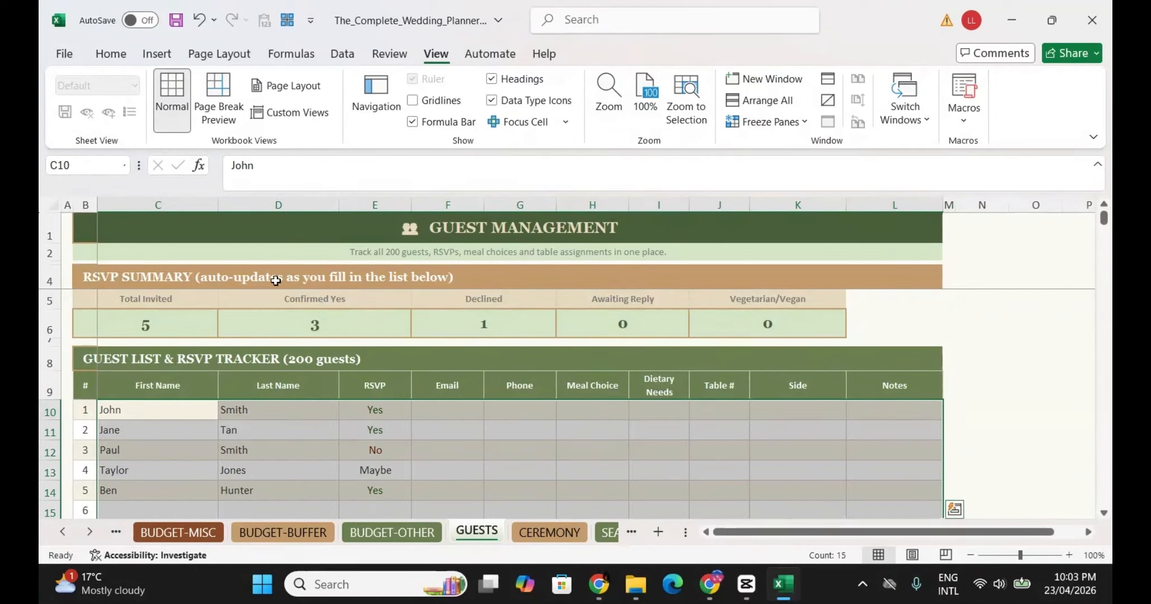
left_click(730, 327)
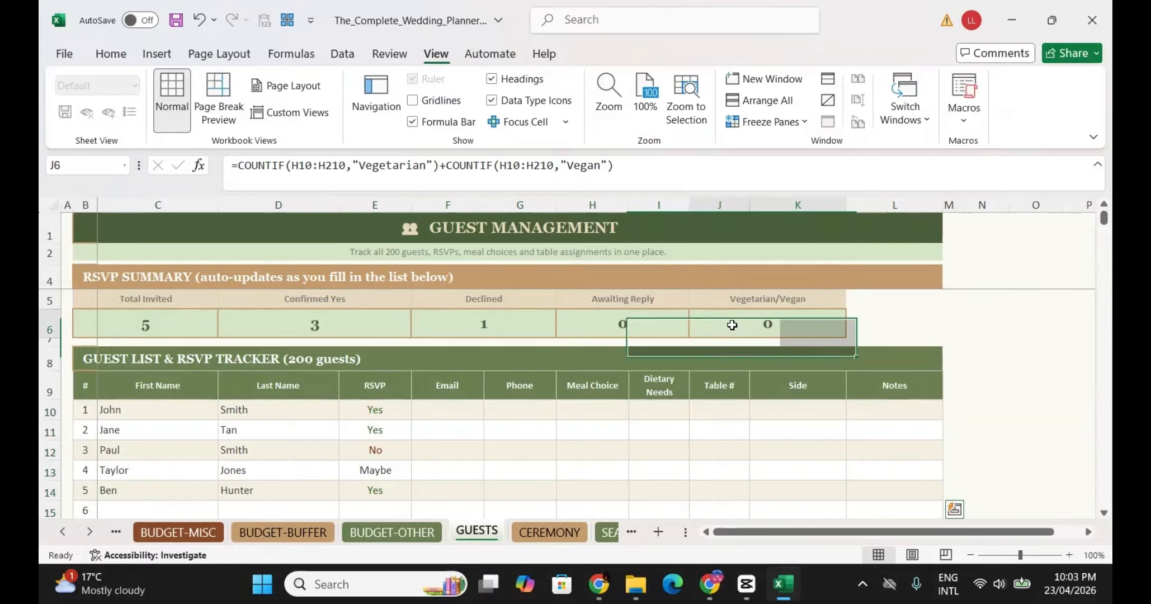
Step: Inspect the RSVP Summary formulas from Awaiting Reply back to Total Invited
left_click(619, 317)
left_click(428, 316)
left_click(361, 314)
left_click(147, 316)
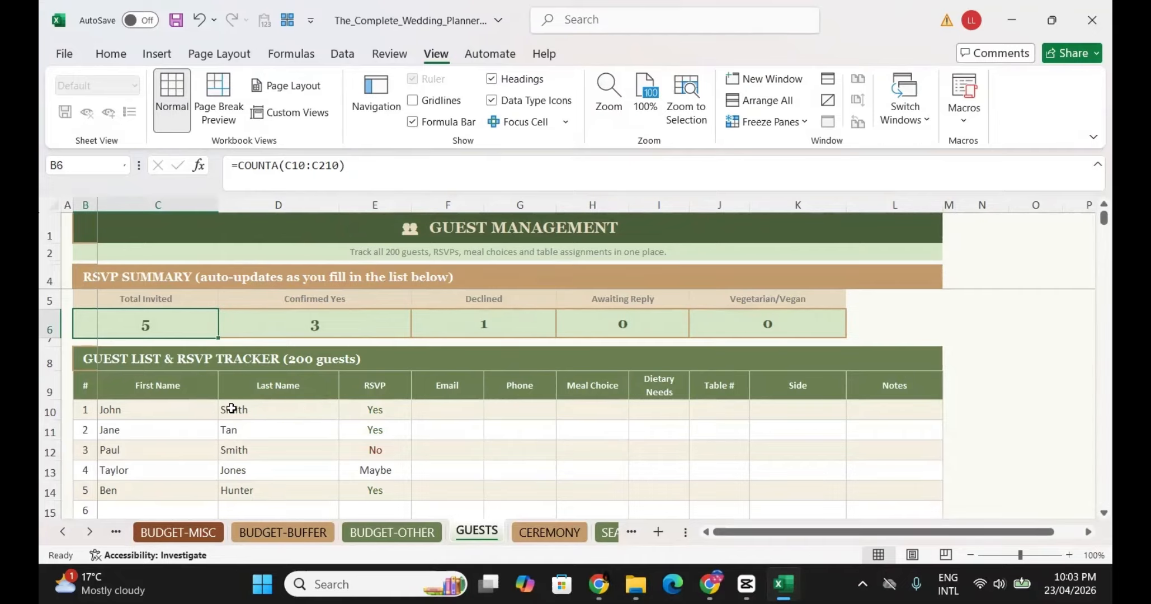
Step: Go through the first guest's fields from First Name across to Notes in the guest list
left_click(178, 413)
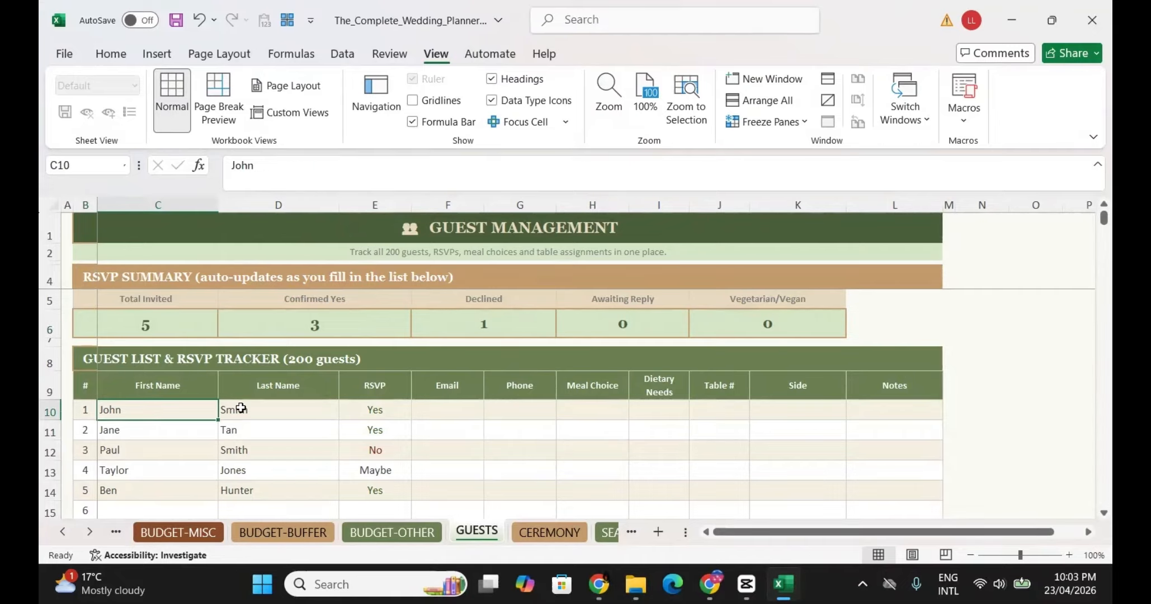
left_click(255, 409)
left_click(396, 410)
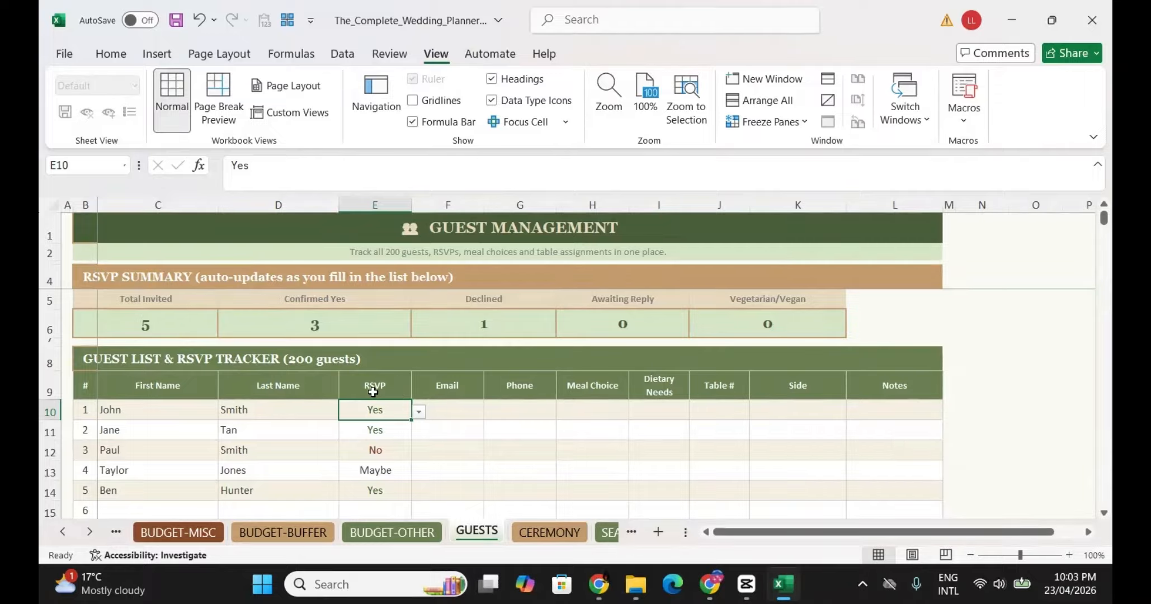
left_click(470, 413)
left_click(522, 412)
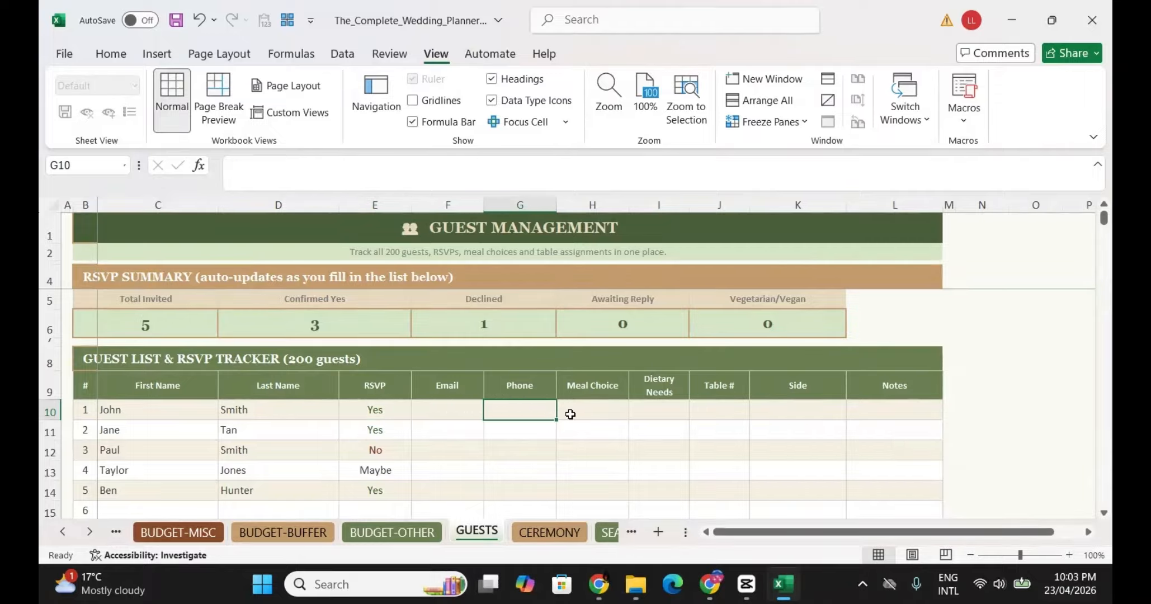
left_click(586, 411)
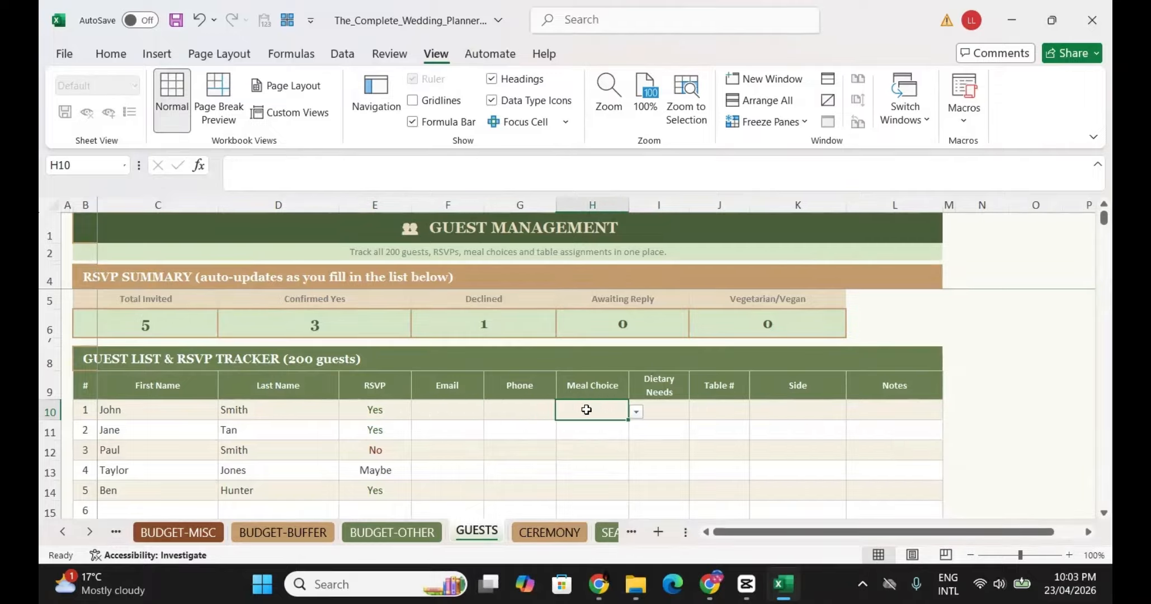
left_click(675, 413)
left_click(726, 413)
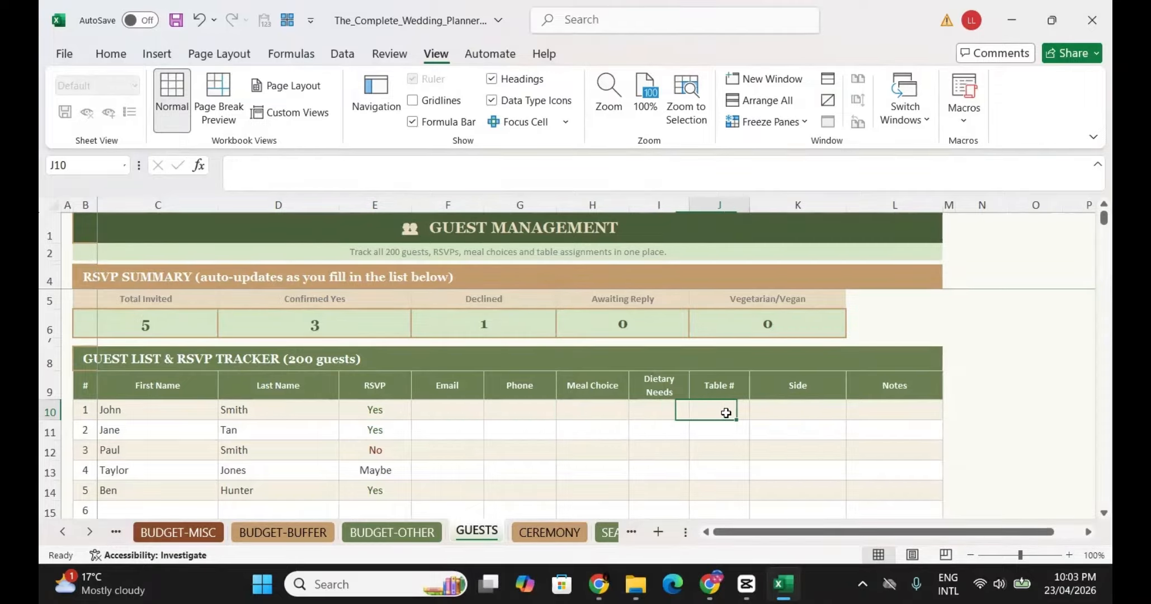
left_click(817, 412)
left_click(905, 416)
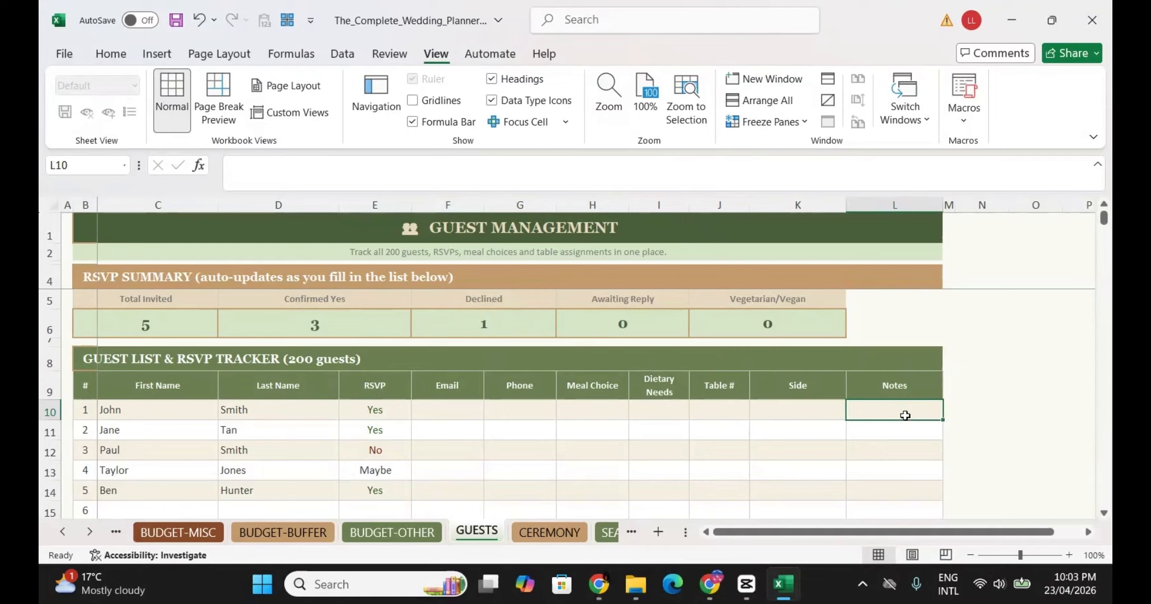
Step: Review the RSVP options available for the first guest without changing the entry
left_click(407, 414)
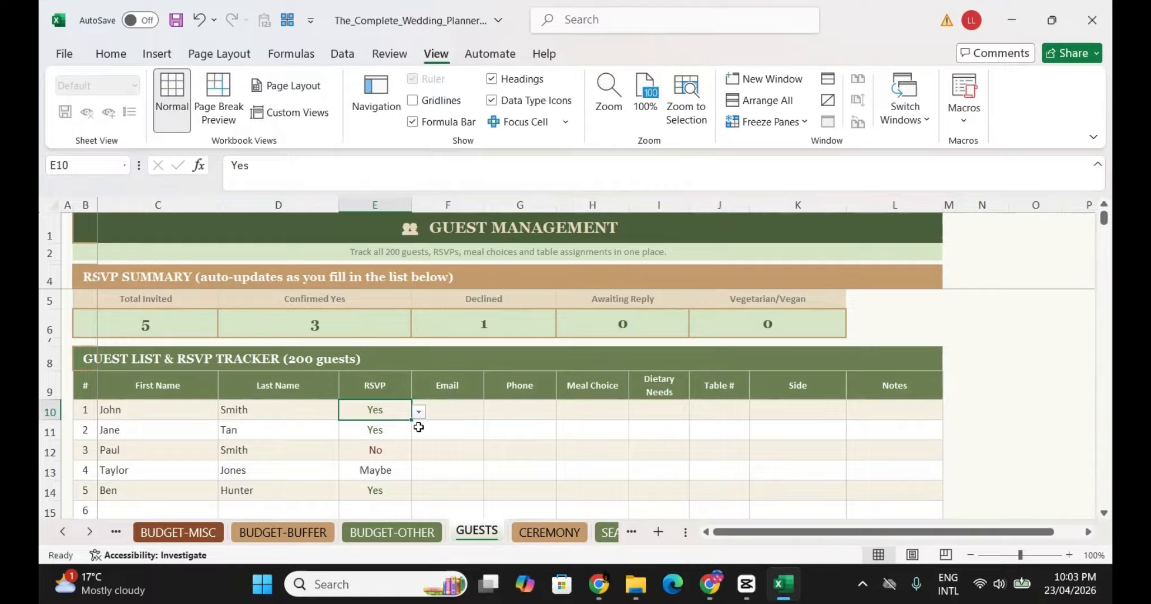
left_click(419, 414)
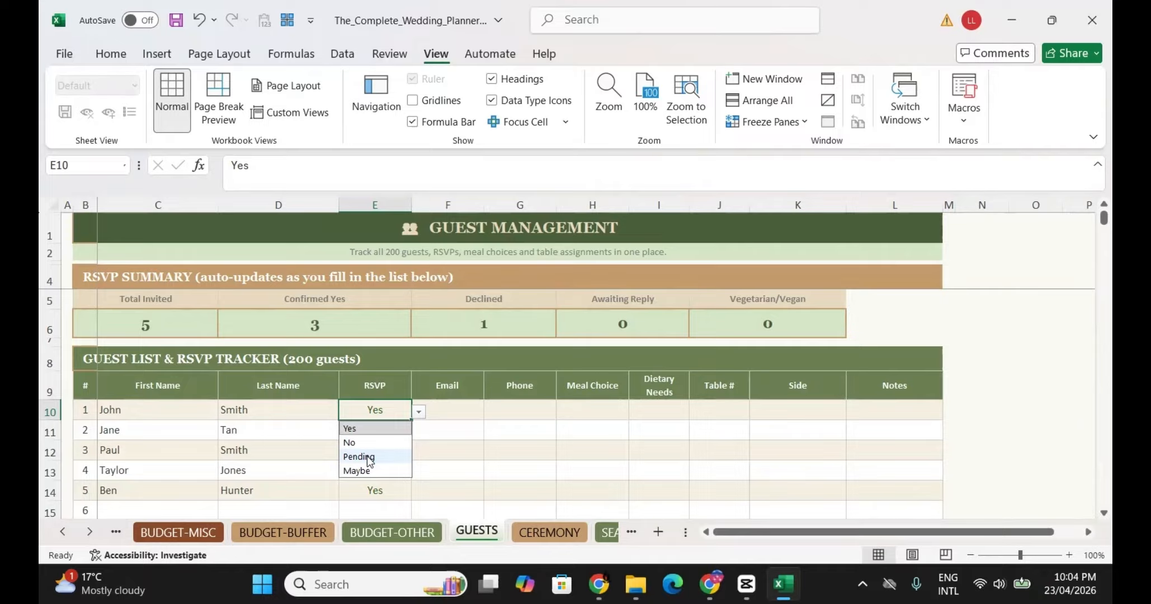
left_click(439, 431)
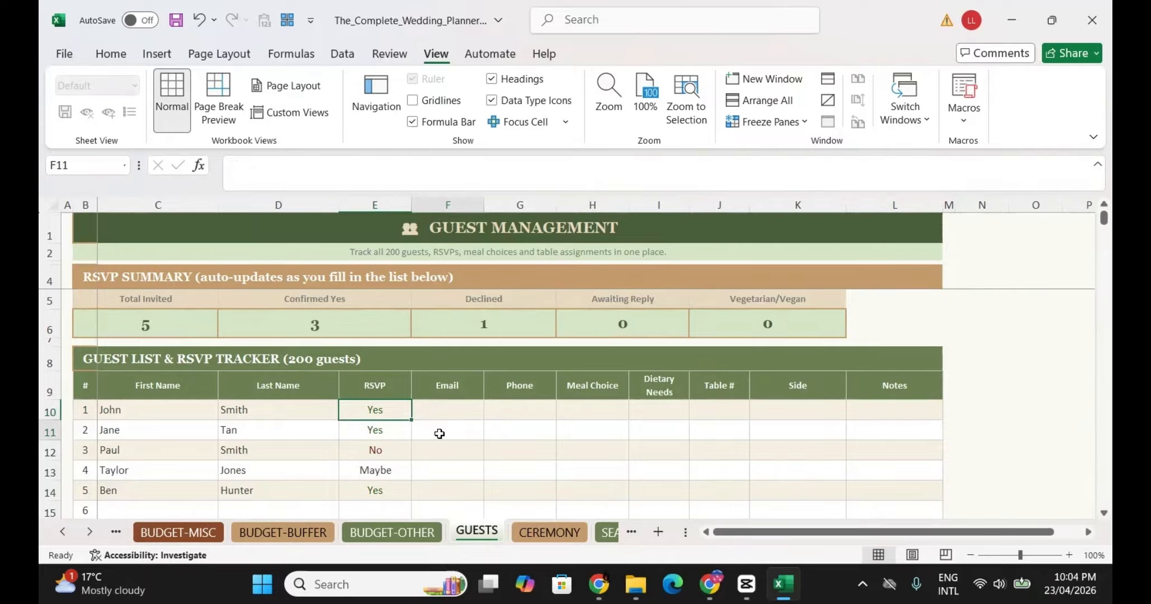
Step: Review the Meal Choice options available for the first guest, leaving the cell empty
left_click(589, 385)
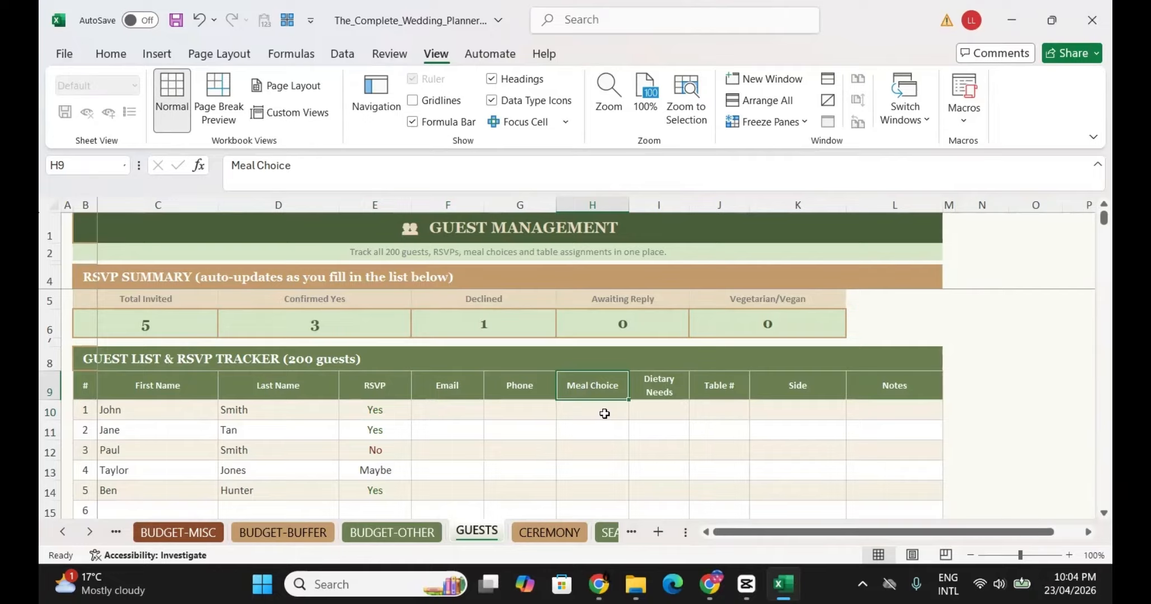
left_click(605, 413)
left_click(637, 414)
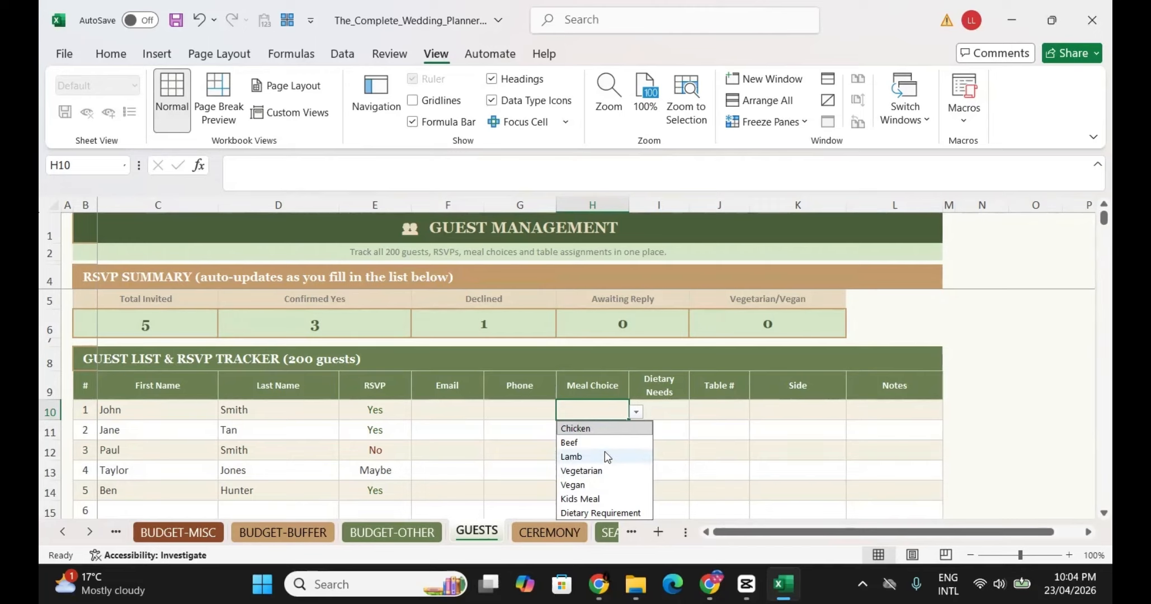
left_click(602, 412)
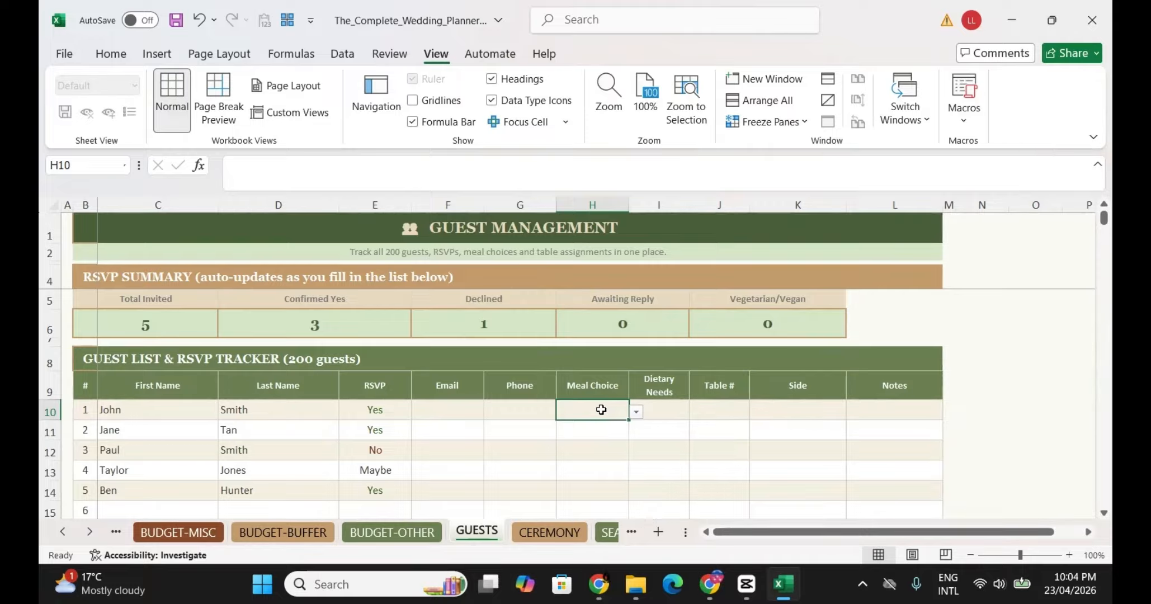
Step: Switch to the HOW TO USE sheet and locate the Meal Options Settings section
right_click(91, 534)
scroll(134, 372, "up", 5)
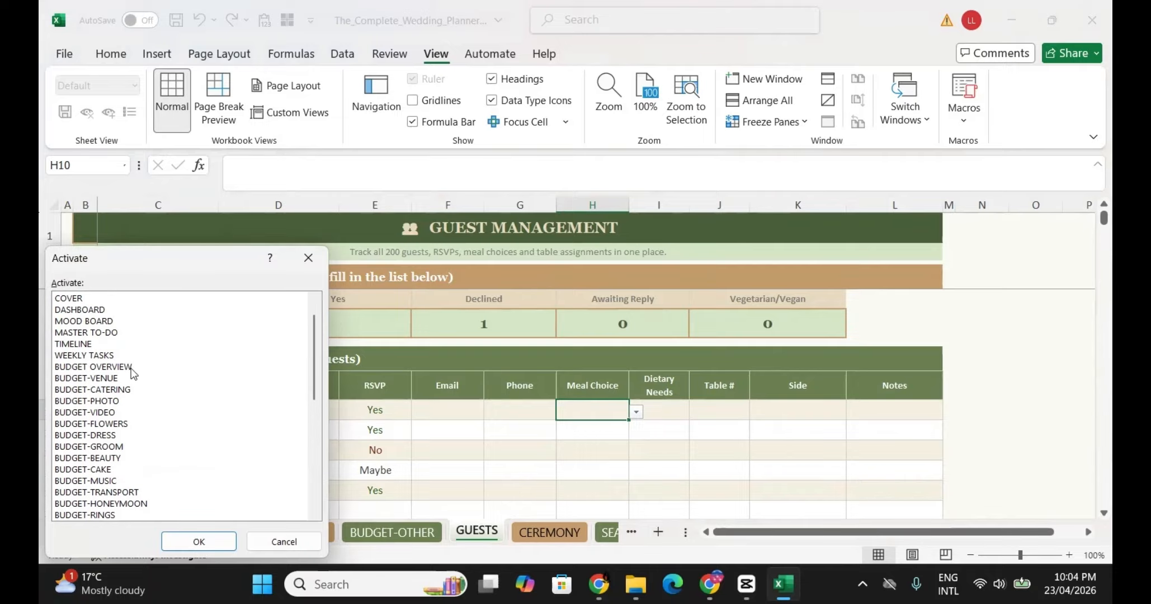
scroll(133, 372, "up", 1)
left_click(104, 310)
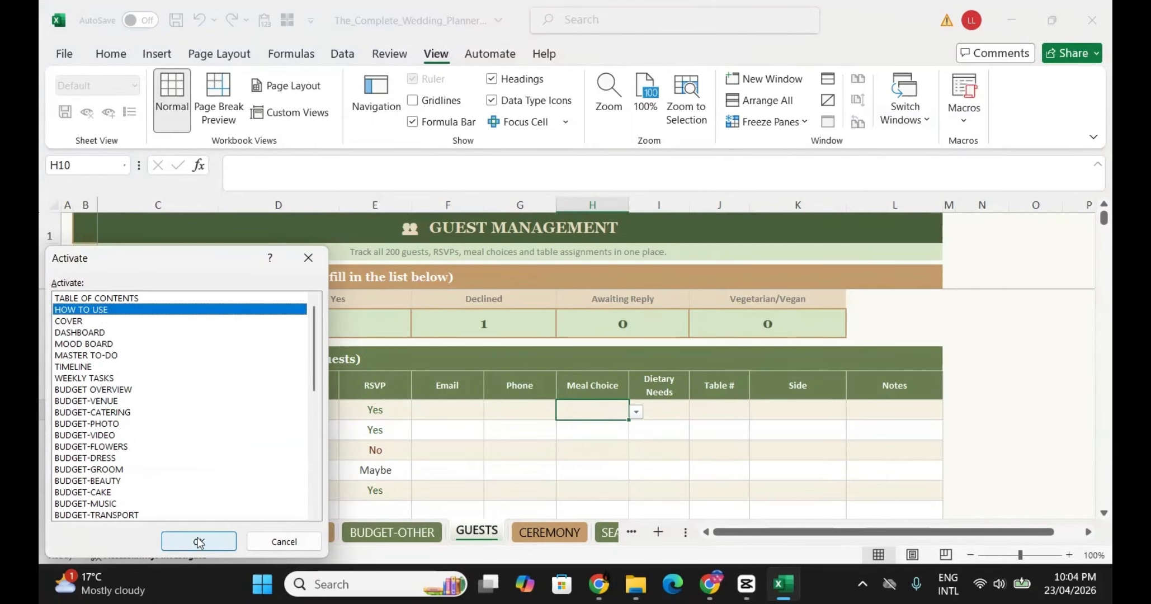
left_click(199, 542)
scroll(258, 311, "up", 8)
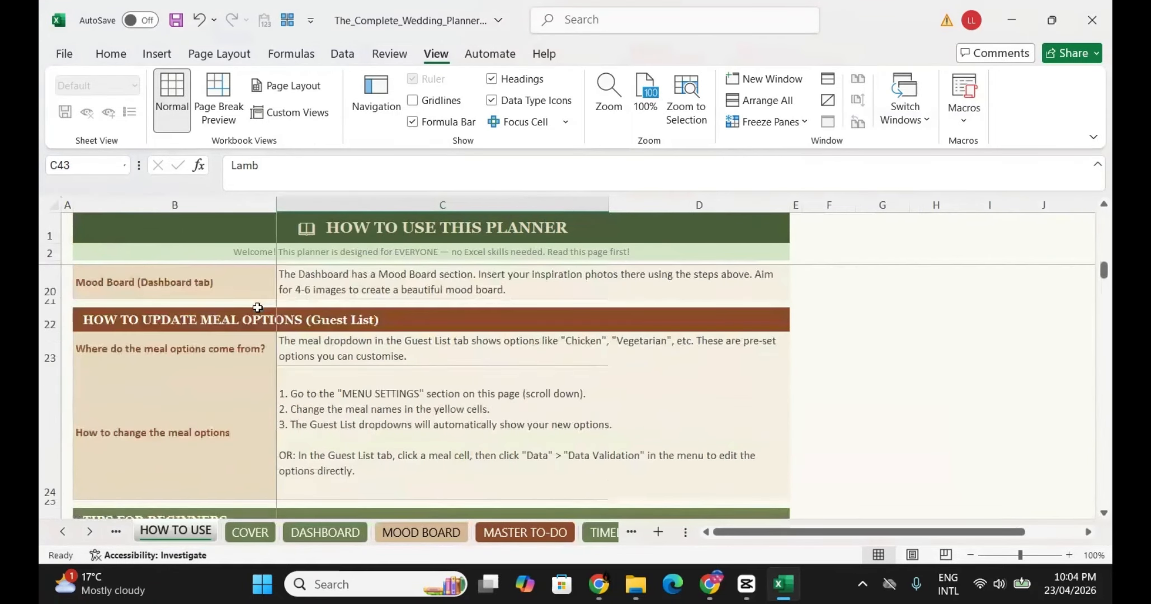
scroll(257, 307, "down", 7)
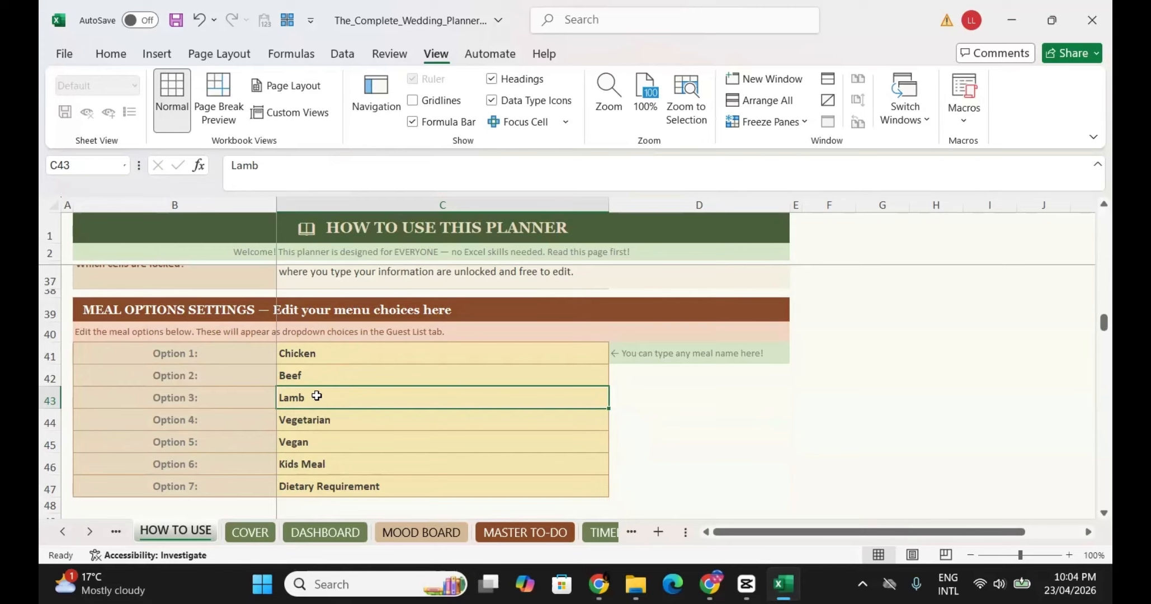
Step: Replace meal Option 3 with Fish in the Meal Options Settings
type("Fash")
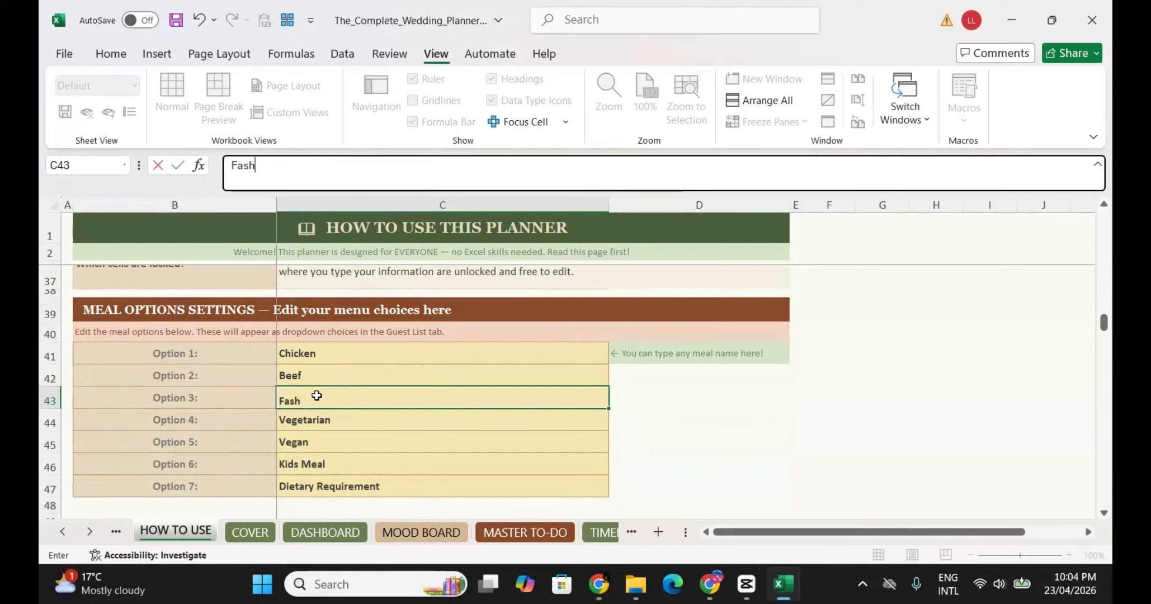
type("s")
key("BackSpace")
key("BackSpace")
type("ish")
key("Return")
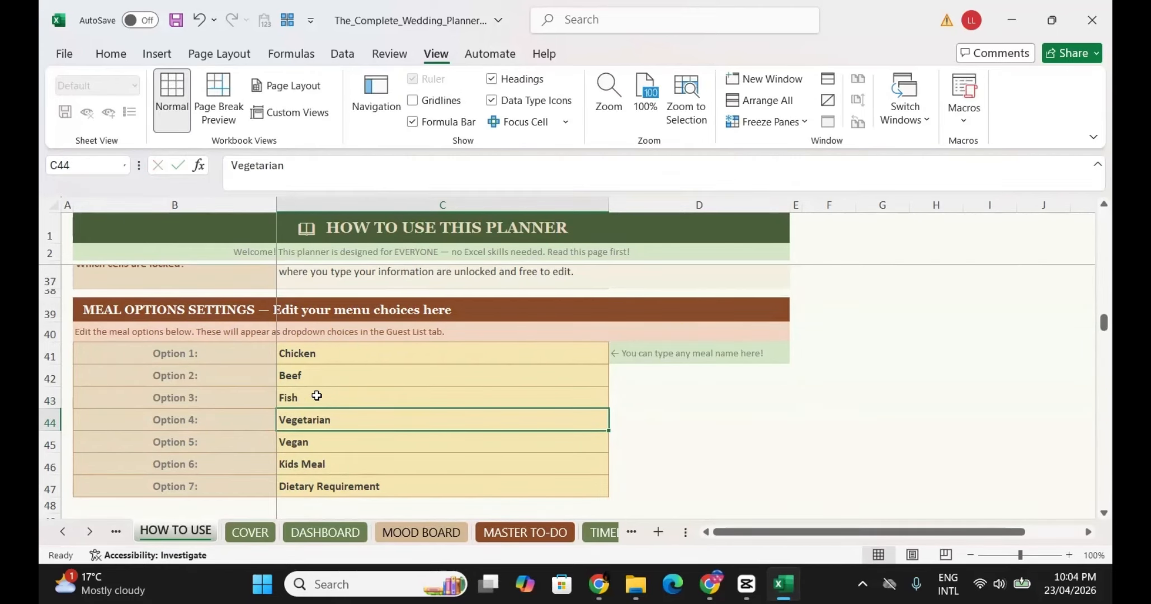
Step: Return to the GUESTS sheet and set the first guest's meal choice to Fish
left_click(116, 531)
right_click(119, 531)
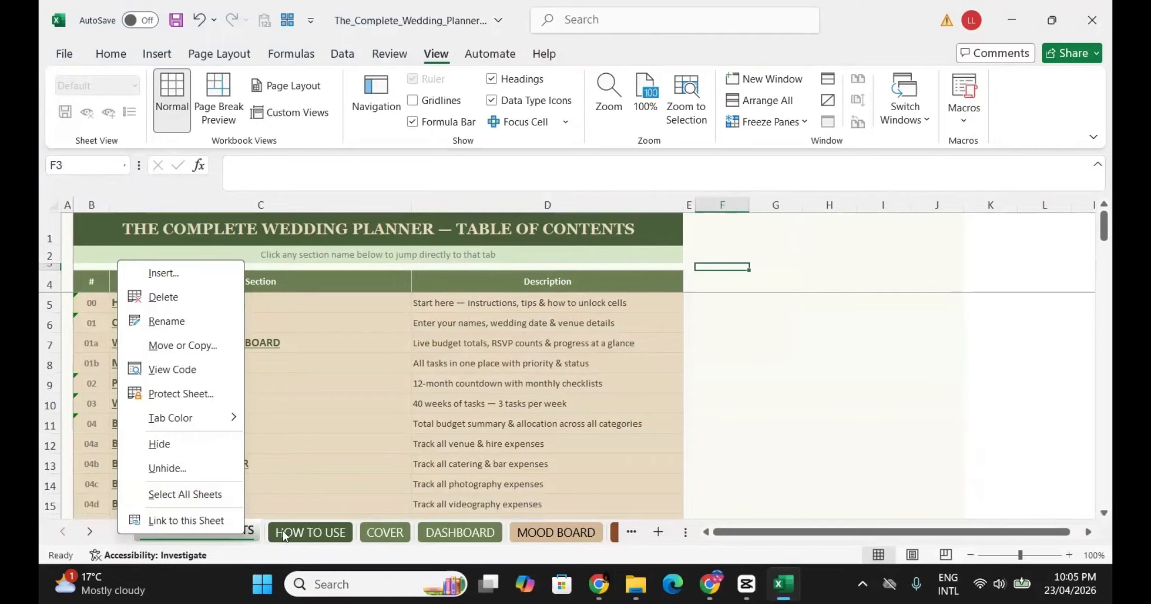
left_click(233, 532)
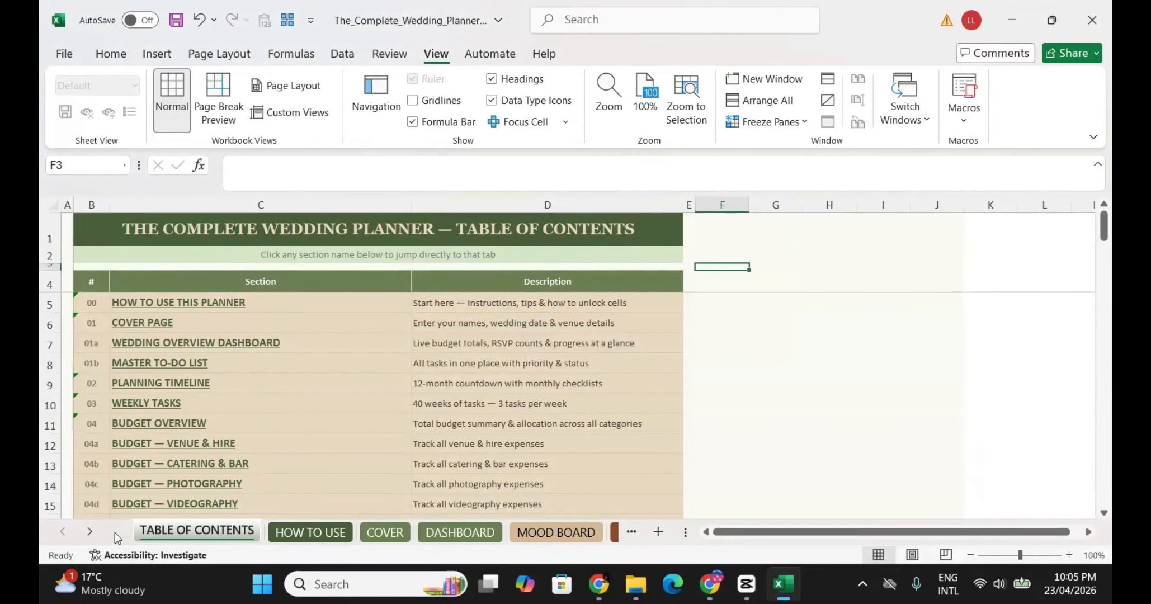
right_click(91, 534)
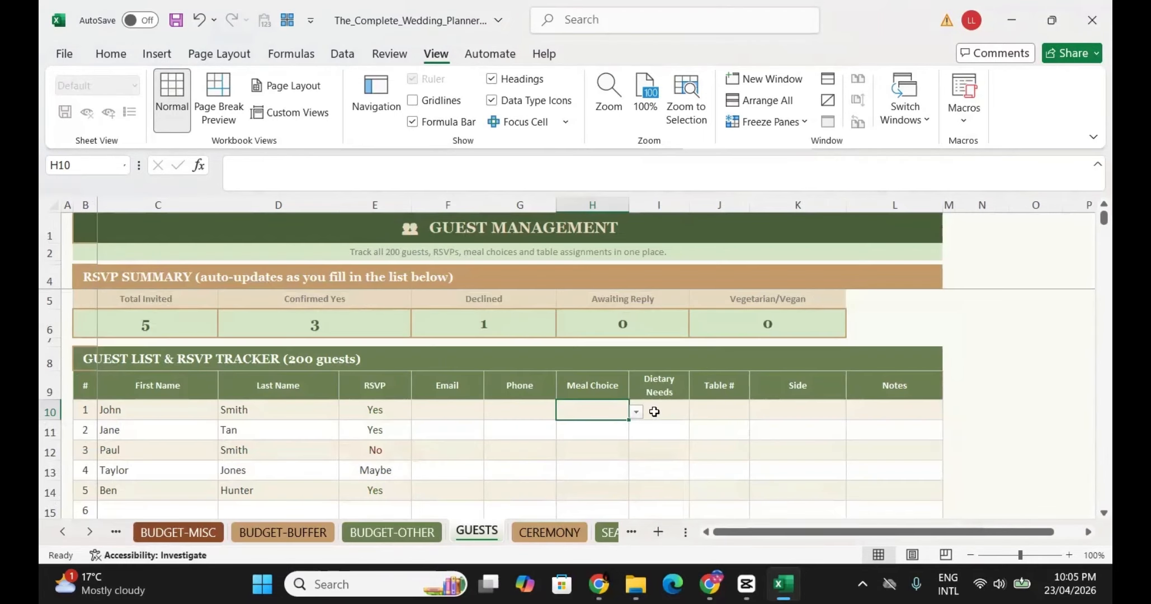
left_click(636, 415)
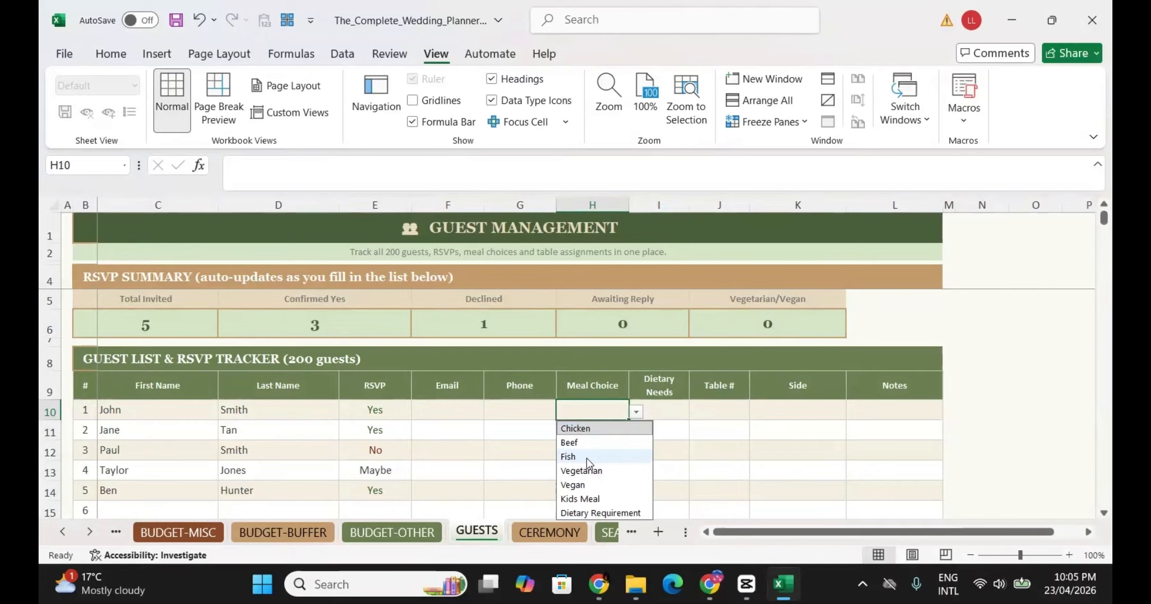
left_click(569, 456)
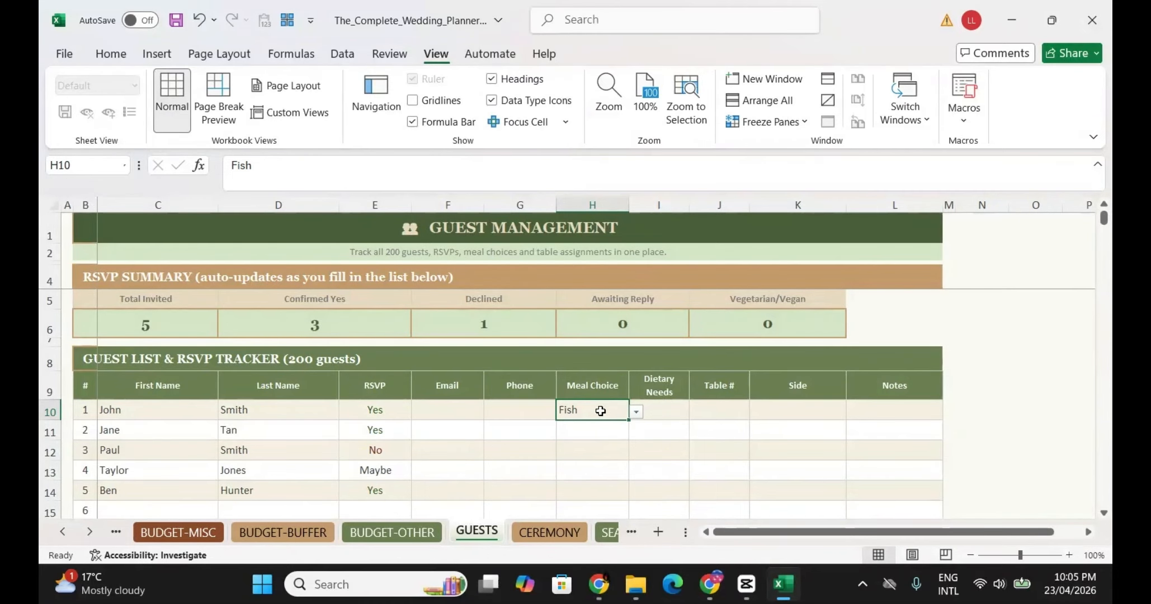
left_click(639, 412)
left_click(680, 420)
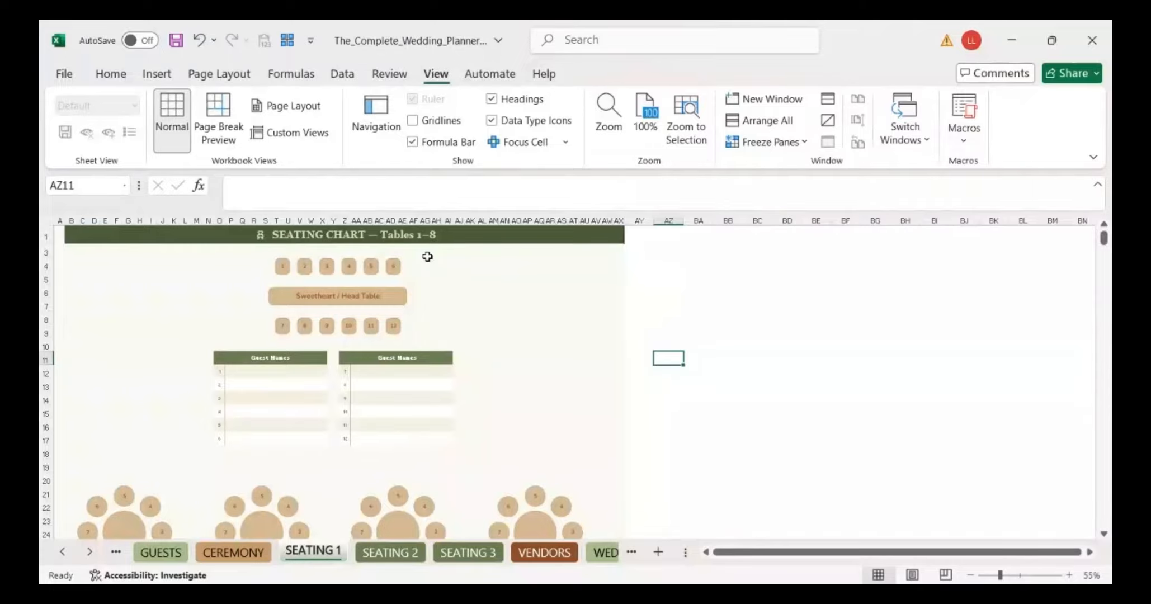
Step: Look over the SEATING 1 chart from the head table to the Table 3 guest name rows
scroll(500, 373, "down", 1)
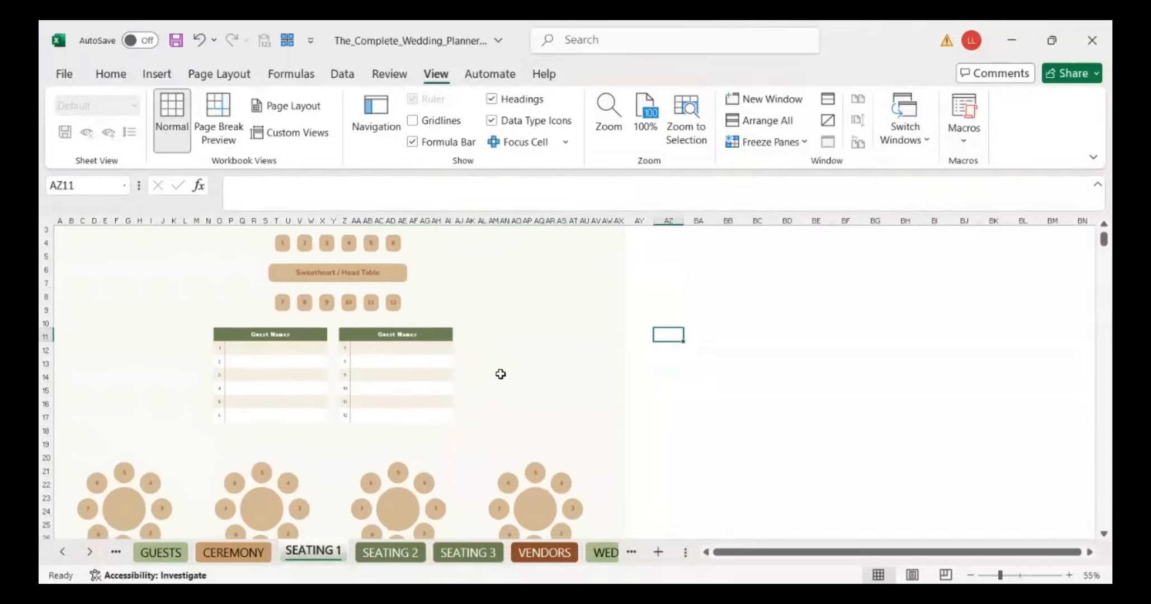
scroll(501, 375, "up", 1)
scroll(501, 374, "down", 2)
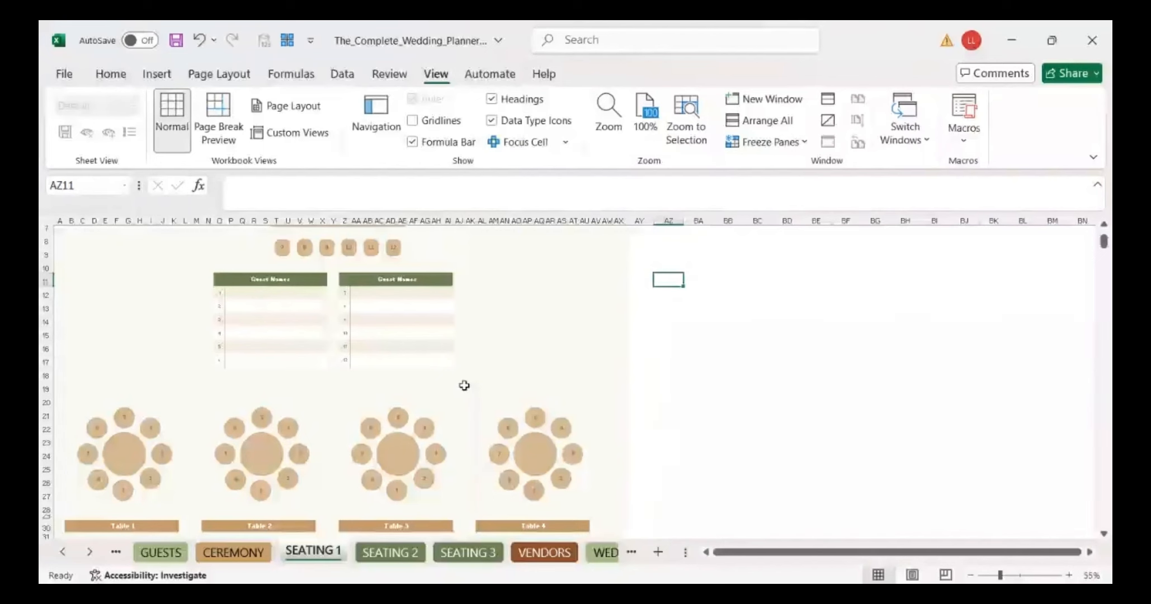
scroll(460, 384, "down", 2)
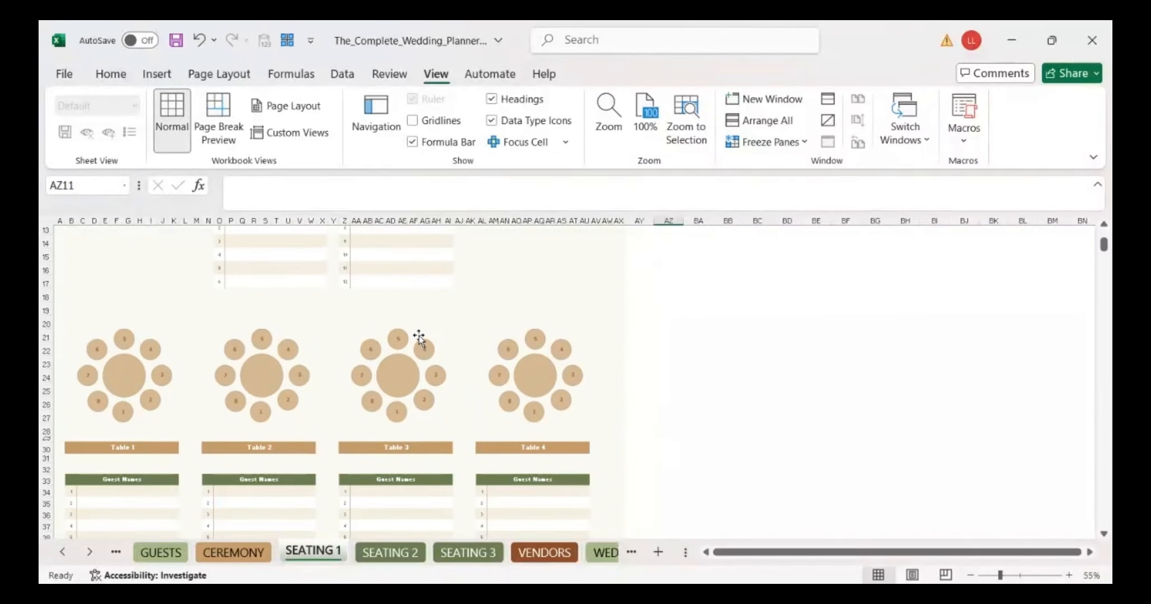
scroll(398, 354, "down", 1)
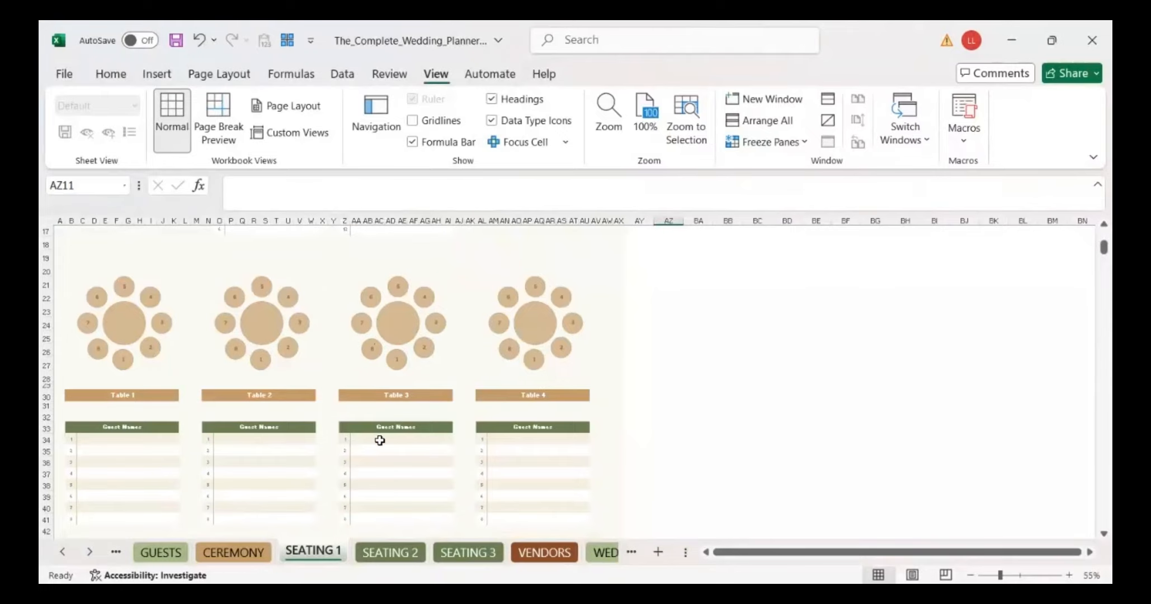
left_click_drag(379, 440, 378, 485)
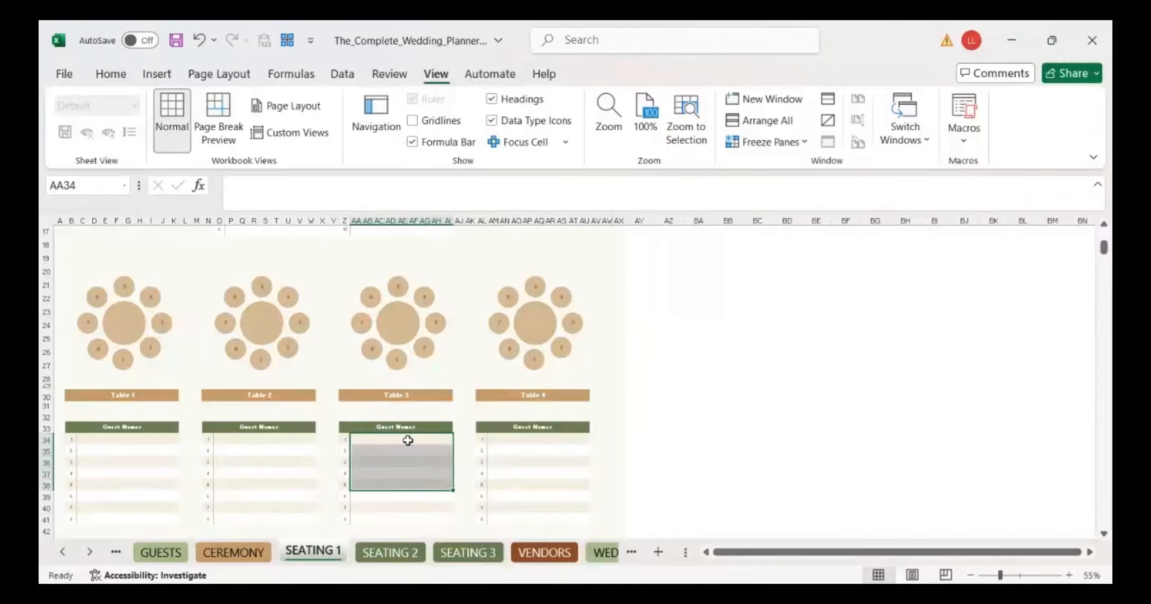
Step: Match the head table's seat numbers with the first two rows of its Guest Names list
scroll(392, 425, "up", 5)
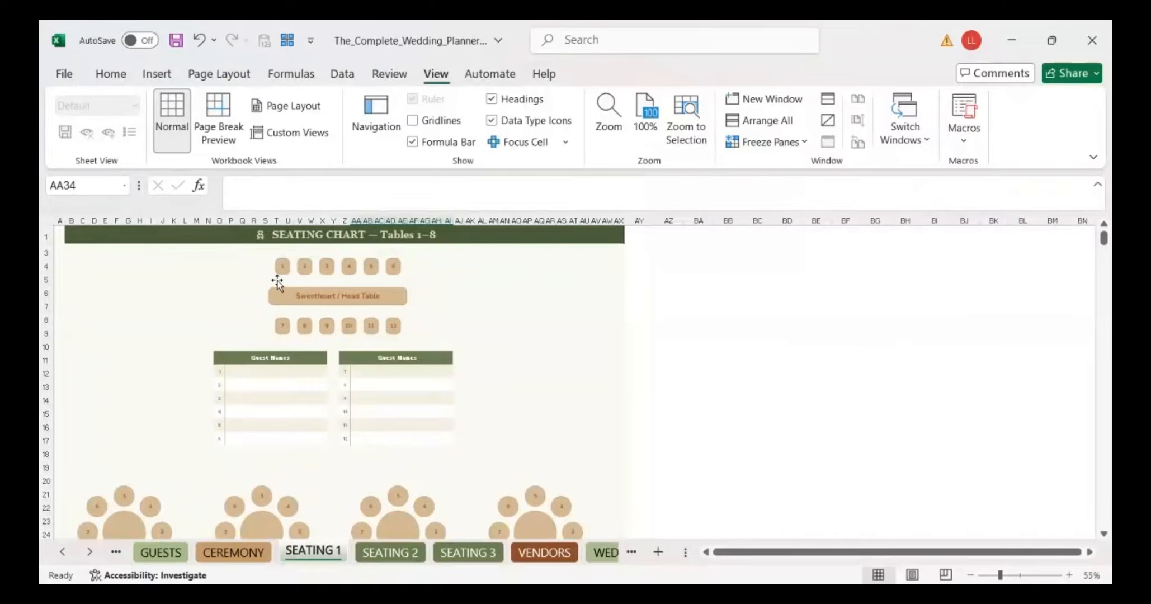
left_click(261, 372)
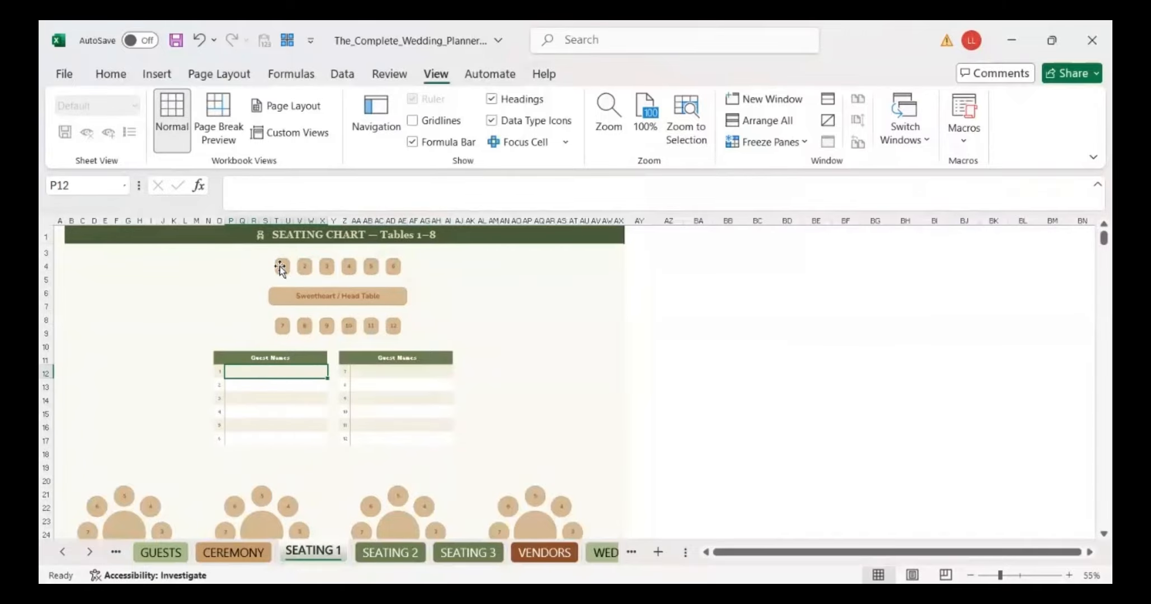
left_click(249, 386)
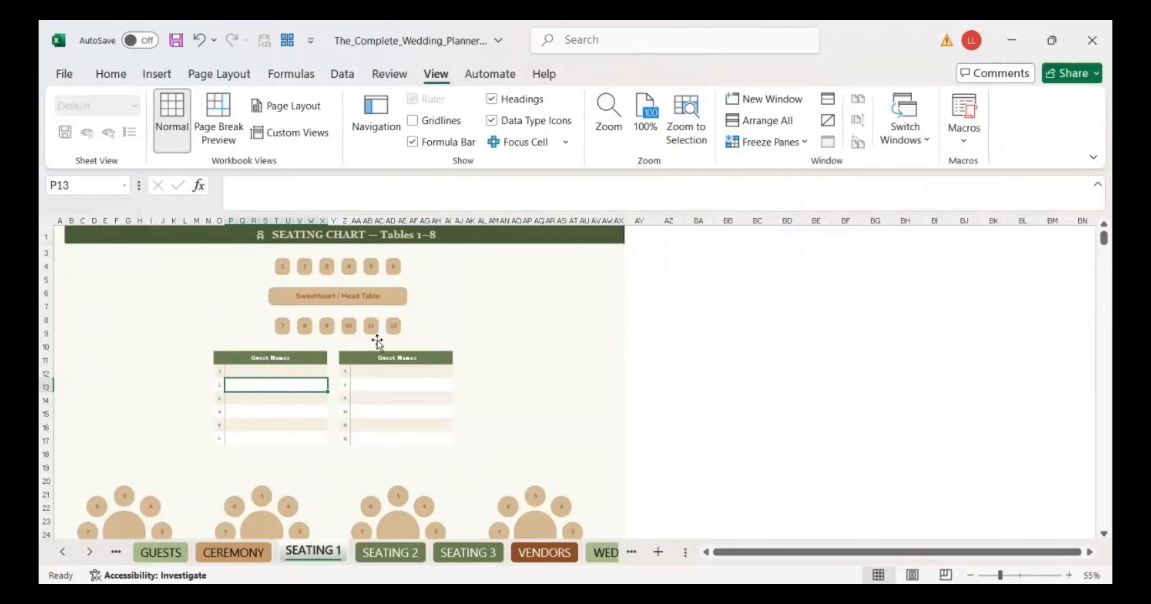
Step: Look over the round table layouts and guest name lists from Table 1 down to Table 8
scroll(357, 352, "down", 3)
scroll(358, 351, "down", 1)
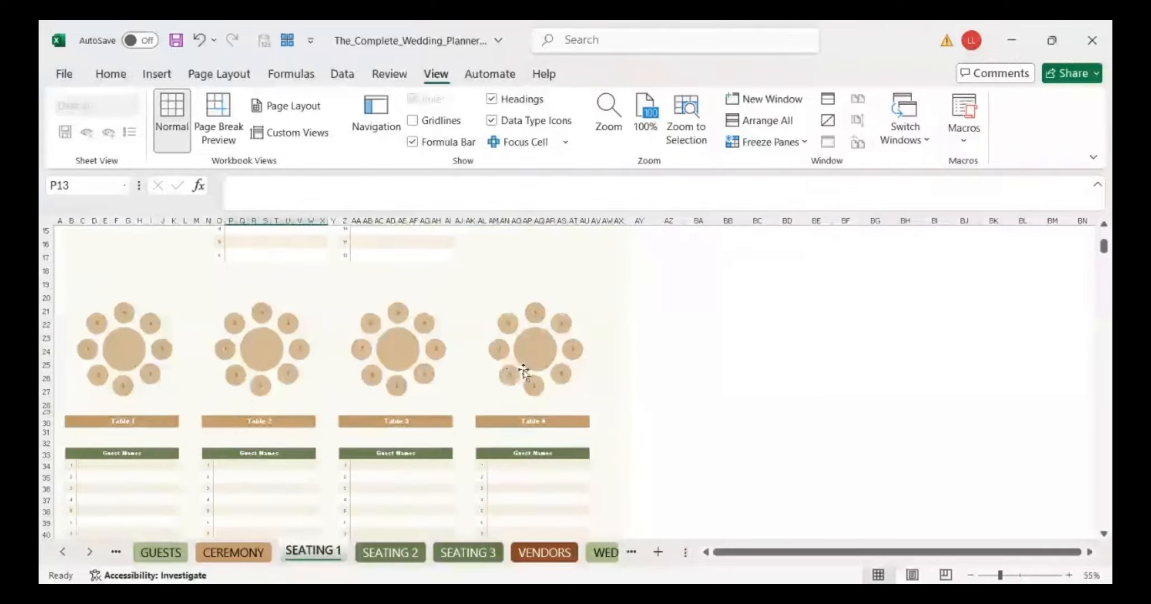
scroll(526, 375, "down", 2)
scroll(269, 437, "down", 1)
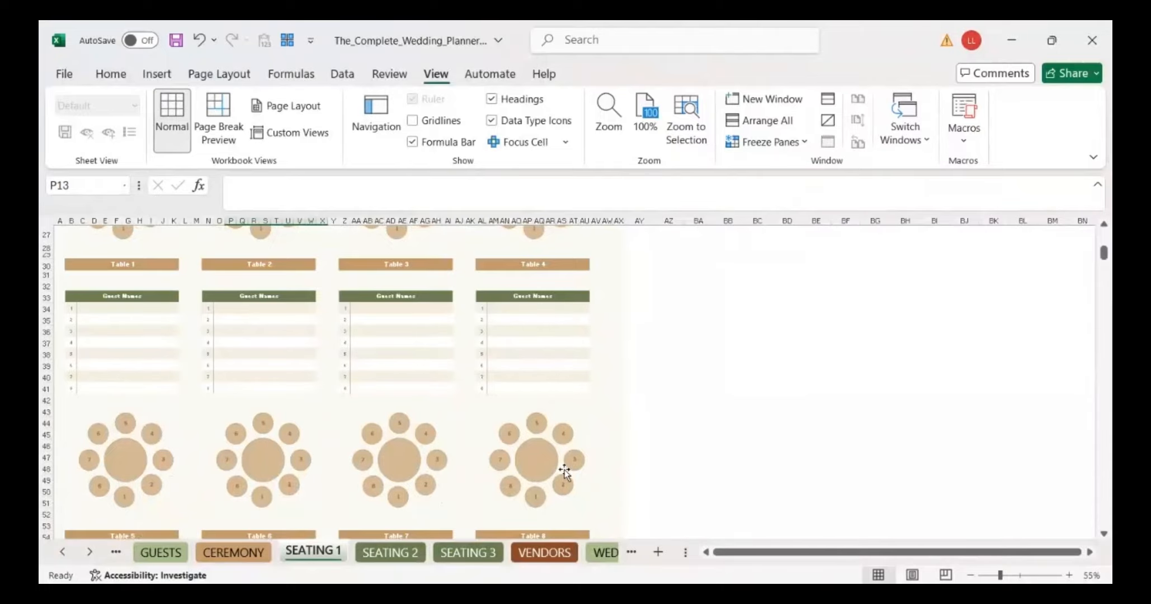
Step: Match Table 1's seat numbers on the SEATING 1 sheet with the first four rows of its Guest Names list
scroll(551, 466, "down", 1)
scroll(547, 424, "up", 4)
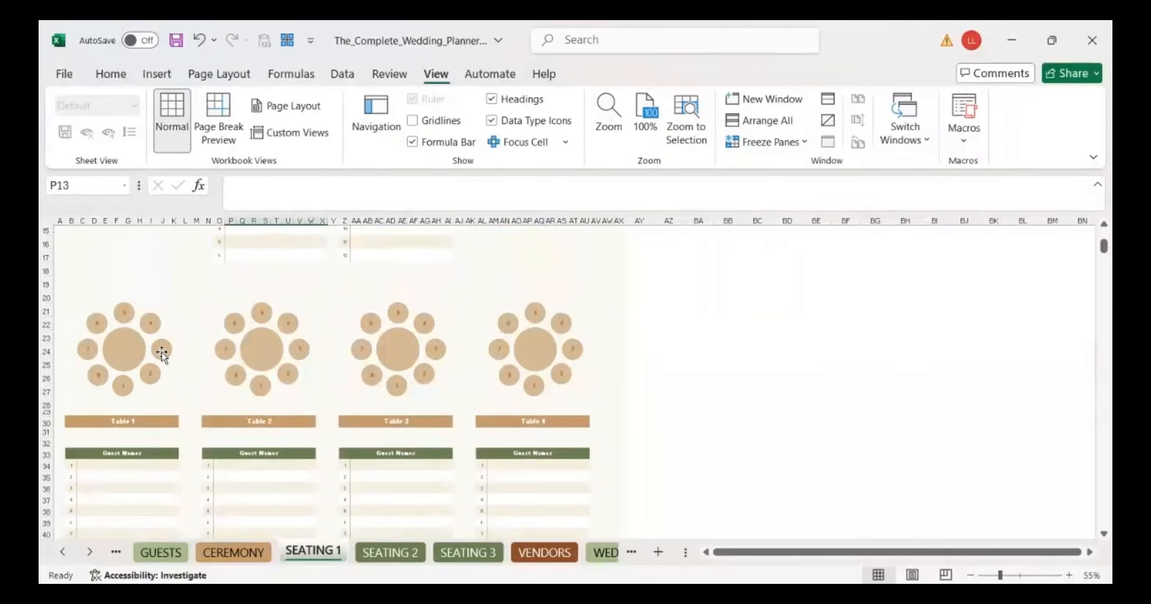
left_click(94, 468)
left_click(93, 476)
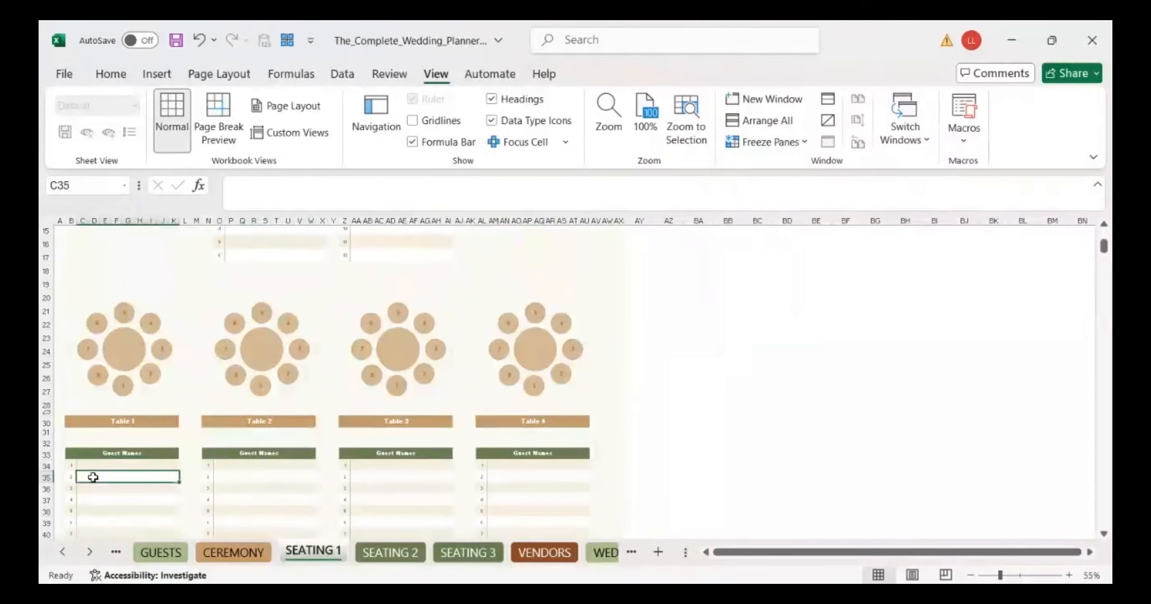
left_click(93, 489)
left_click(96, 465)
left_click(96, 475)
left_click(91, 486)
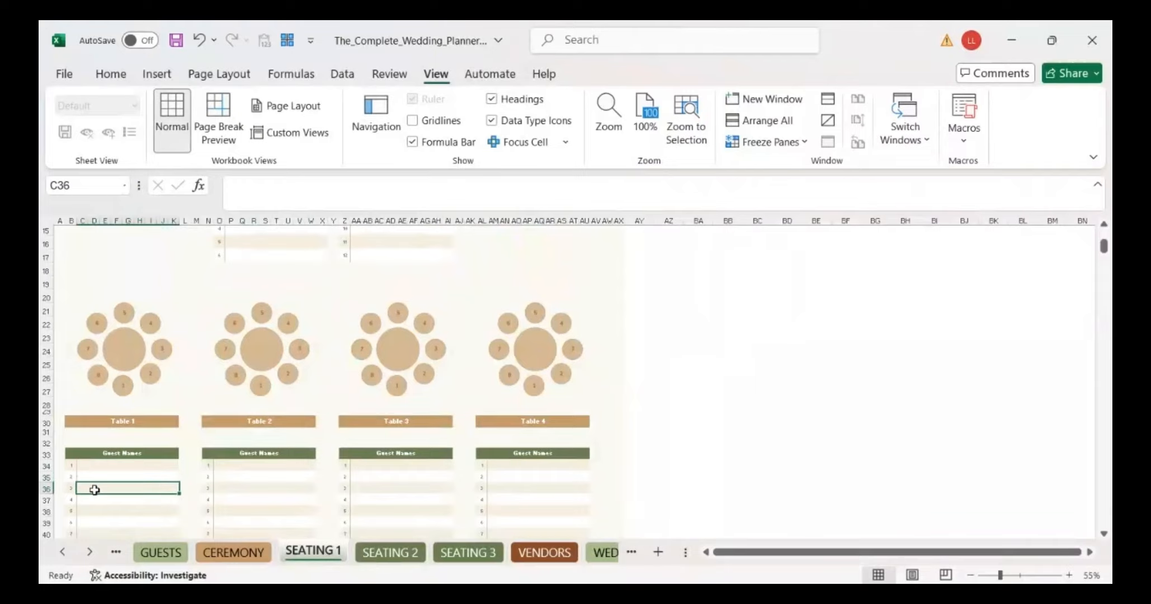
left_click(95, 499)
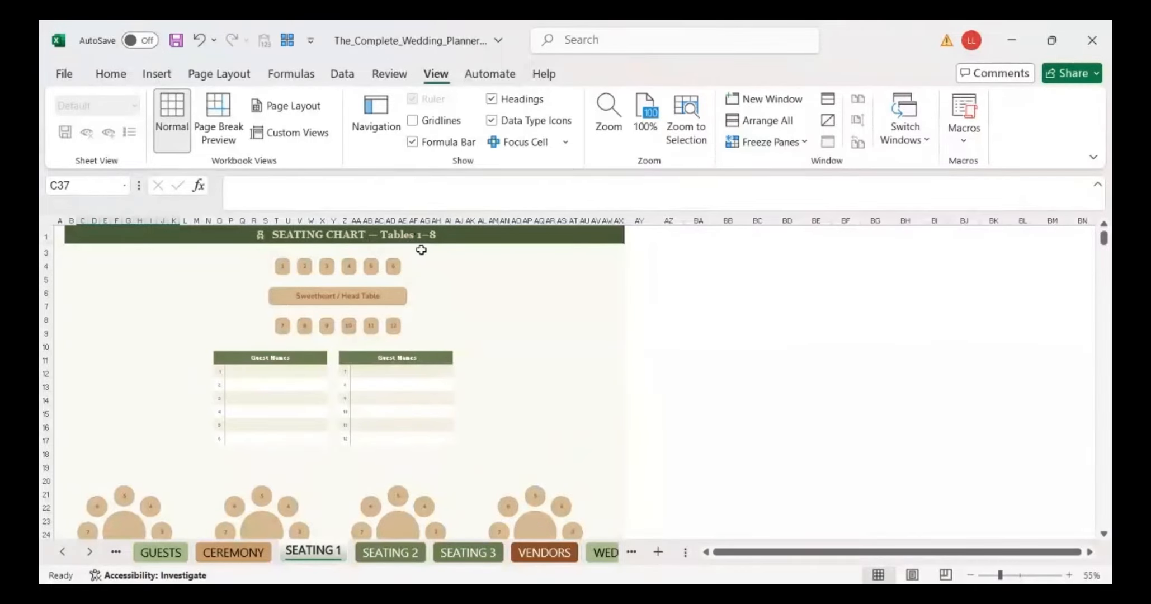
Step: Look over the seating charts for Tables 9–16 on SEATING 2 and Tables 17–24 on SEATING 3
left_click(381, 555)
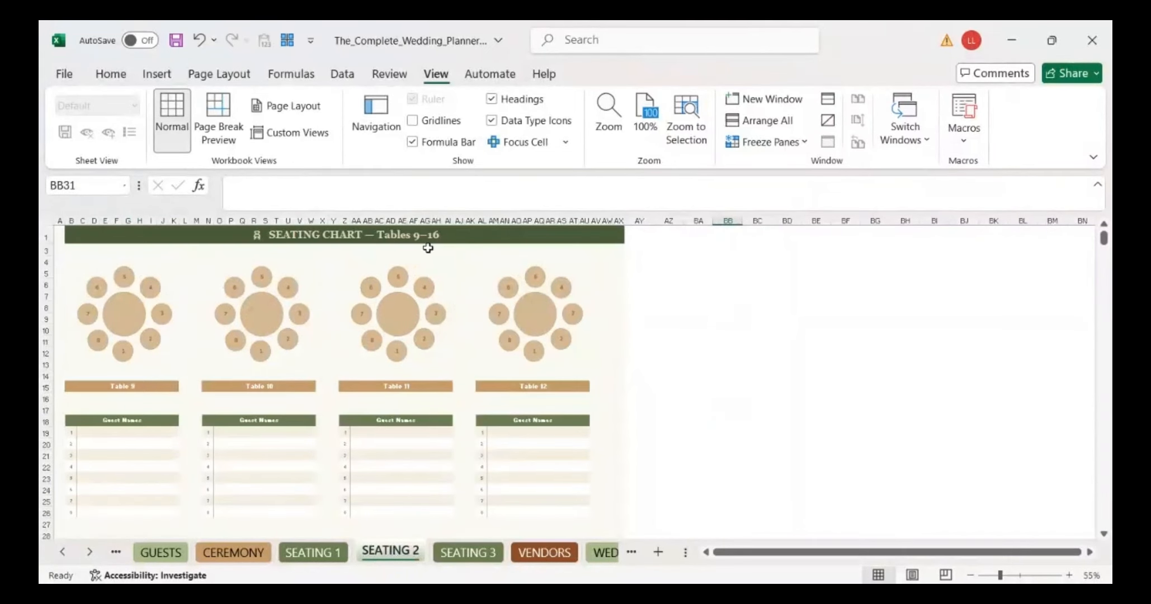
left_click(462, 554)
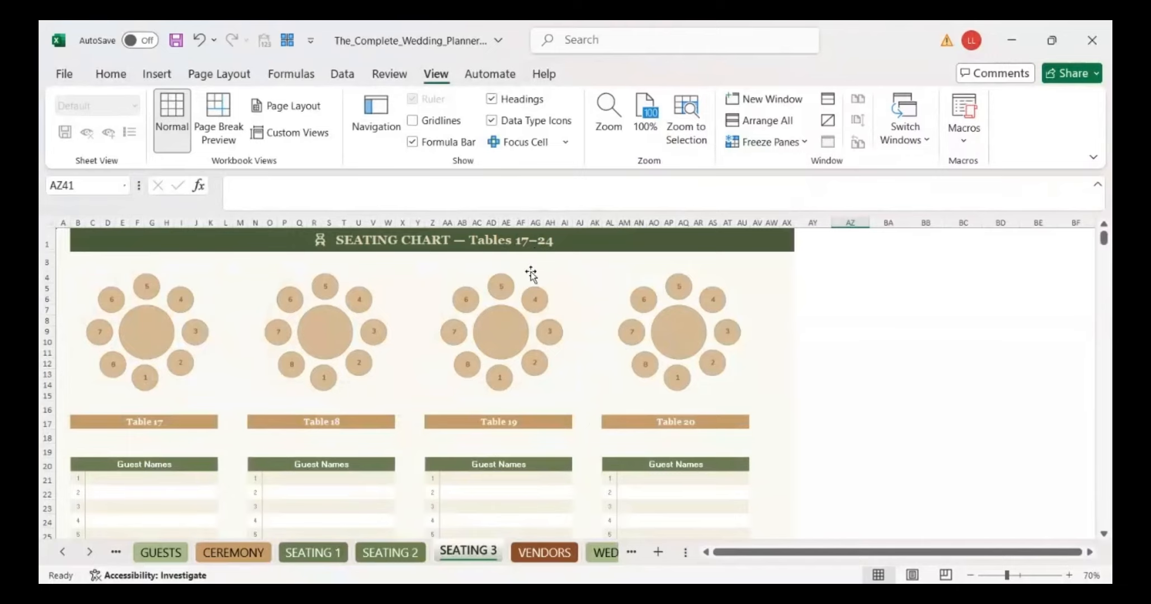
left_click(363, 504)
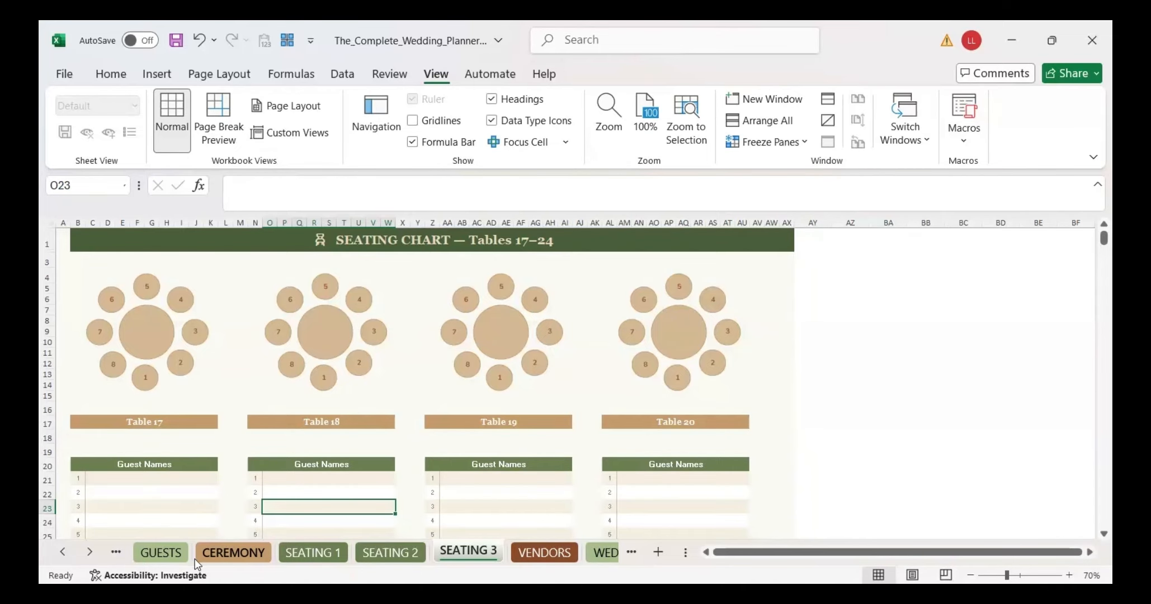
Step: Open the CEREMONY sheet and look over its Ceremony Details section
left_click(228, 553)
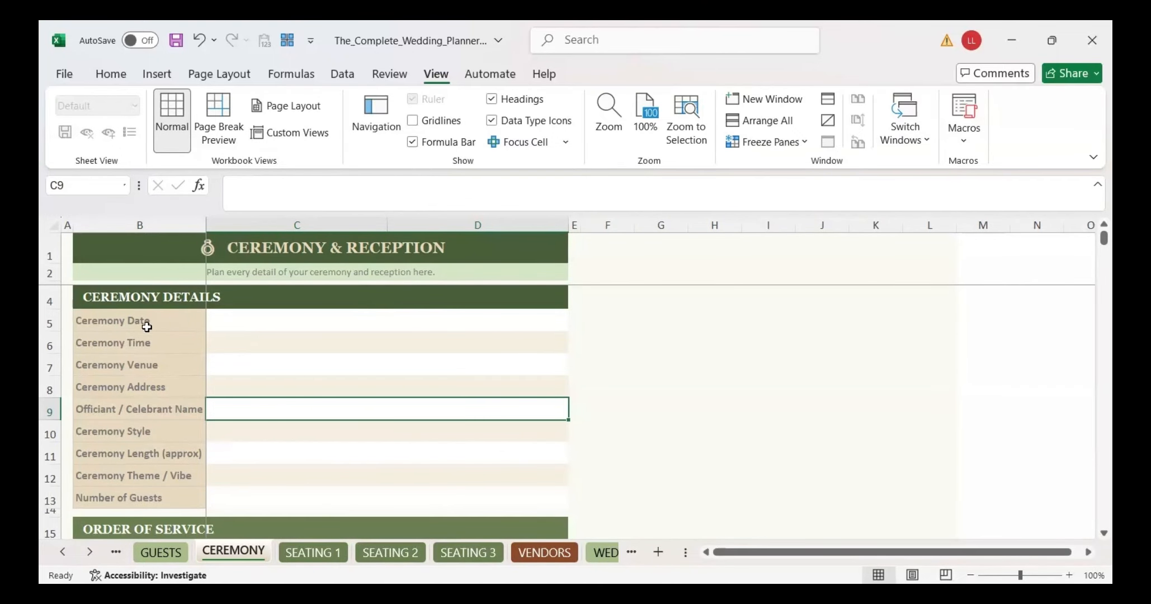
left_click(164, 302)
scroll(166, 386, "down", 2)
Step: Go through the Order of Service entries from Processional Song to Pronouncement
left_click(165, 398)
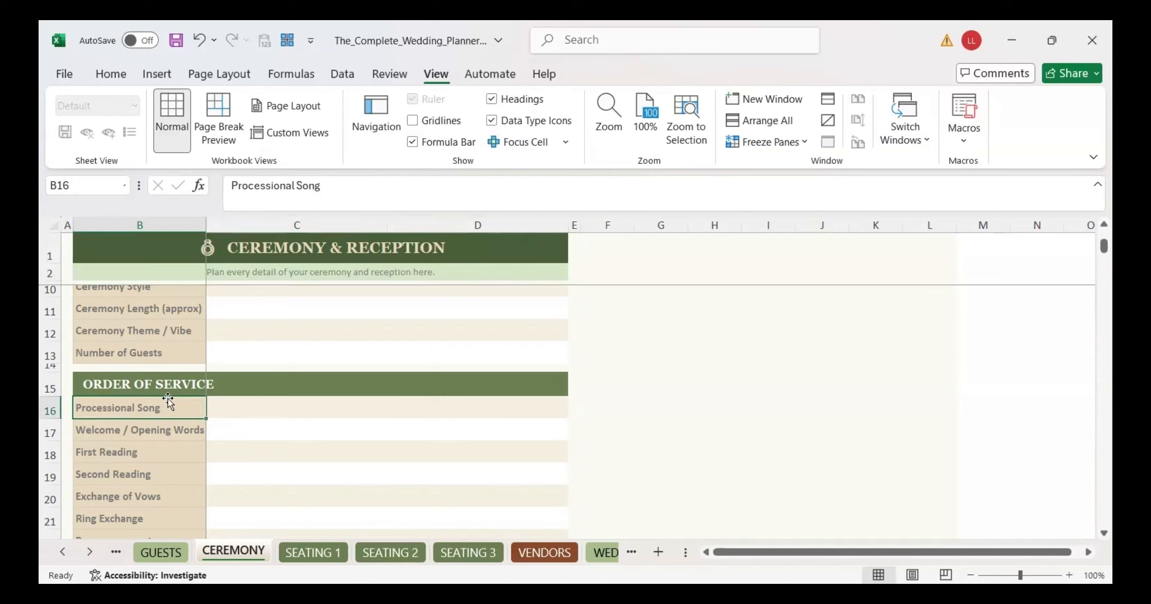
scroll(167, 401, "down", 3)
scroll(168, 401, "up", 1)
scroll(168, 400, "down", 2)
scroll(167, 400, "up", 1)
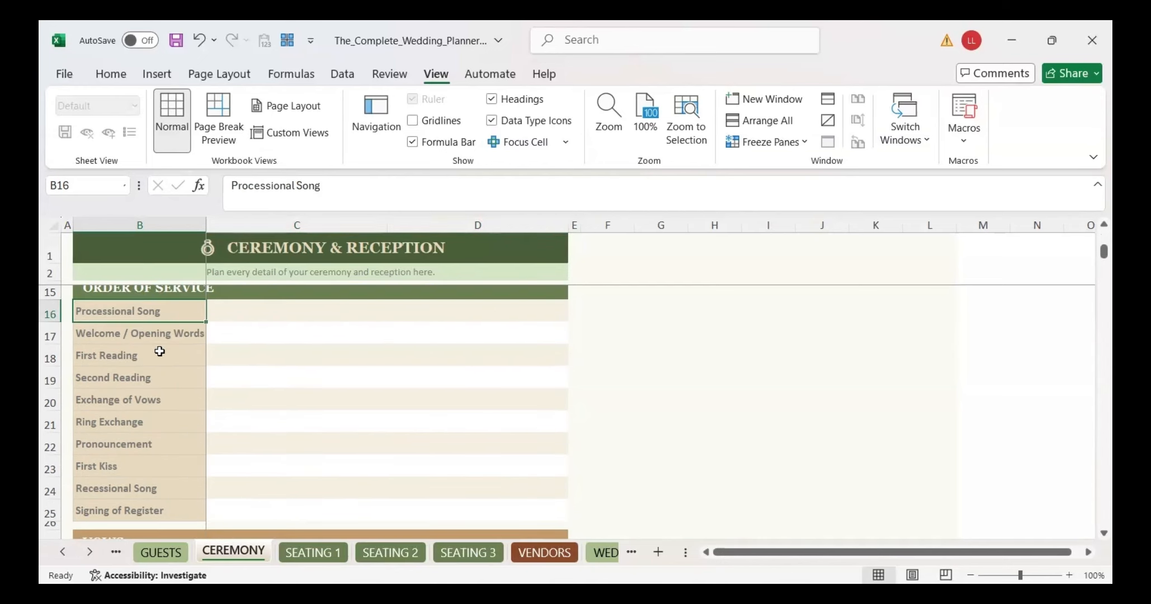
left_click(163, 356)
left_click(161, 334)
left_click(160, 311)
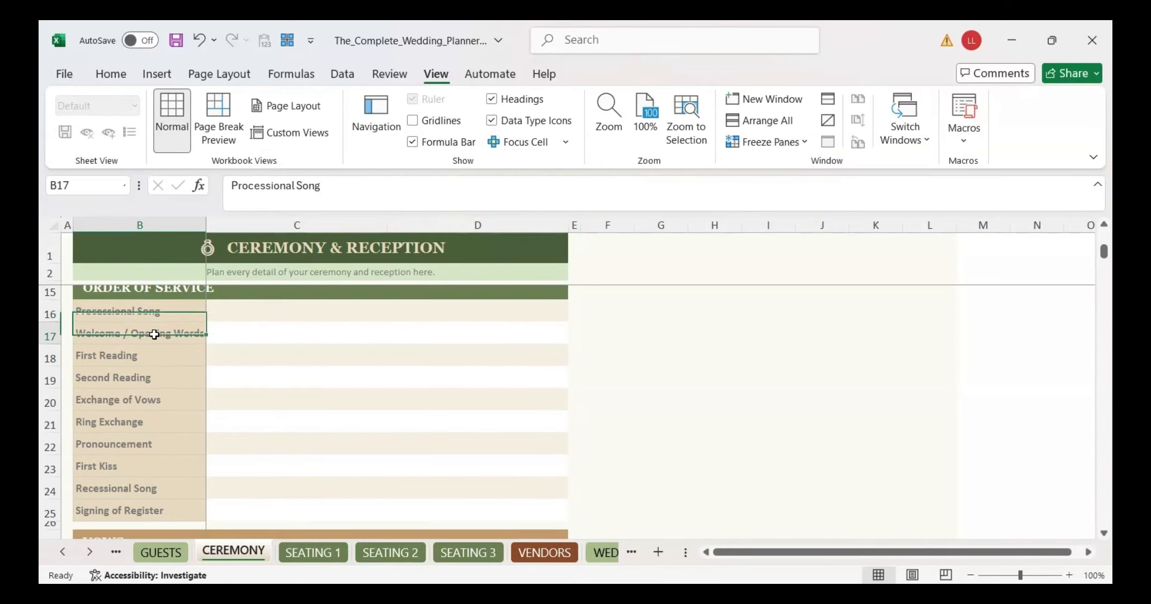
left_click(154, 334)
left_click(147, 378)
left_click(148, 401)
left_click(149, 423)
left_click(134, 446)
Step: Look over the Vows and Reception Details sections down to Bridal Party Entrance in the Reception Timeline
scroll(147, 424, "down", 3)
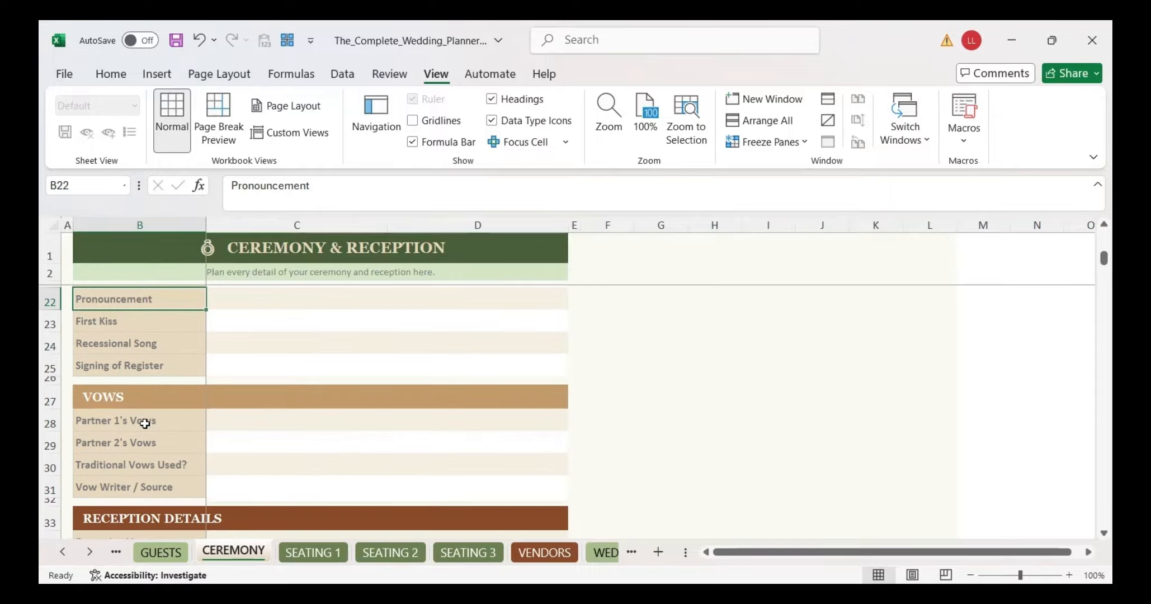
left_click(152, 372)
left_click(146, 395)
scroll(147, 398, "down", 1)
scroll(145, 413, "down", 1)
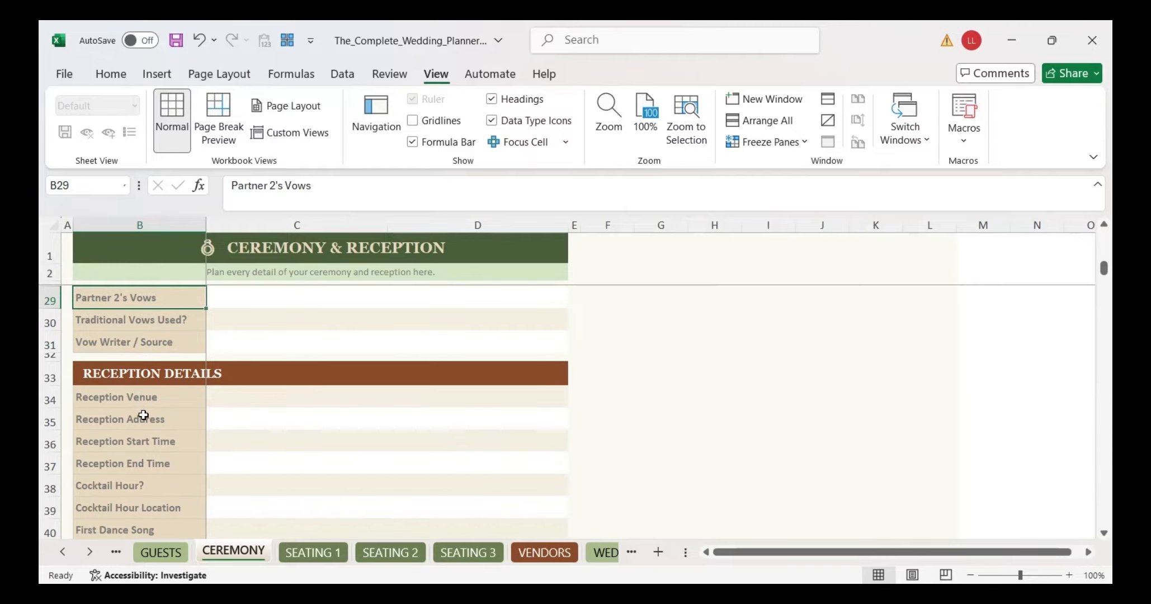
left_click(148, 418)
left_click(149, 440)
scroll(148, 440, "down", 5)
left_click(148, 408)
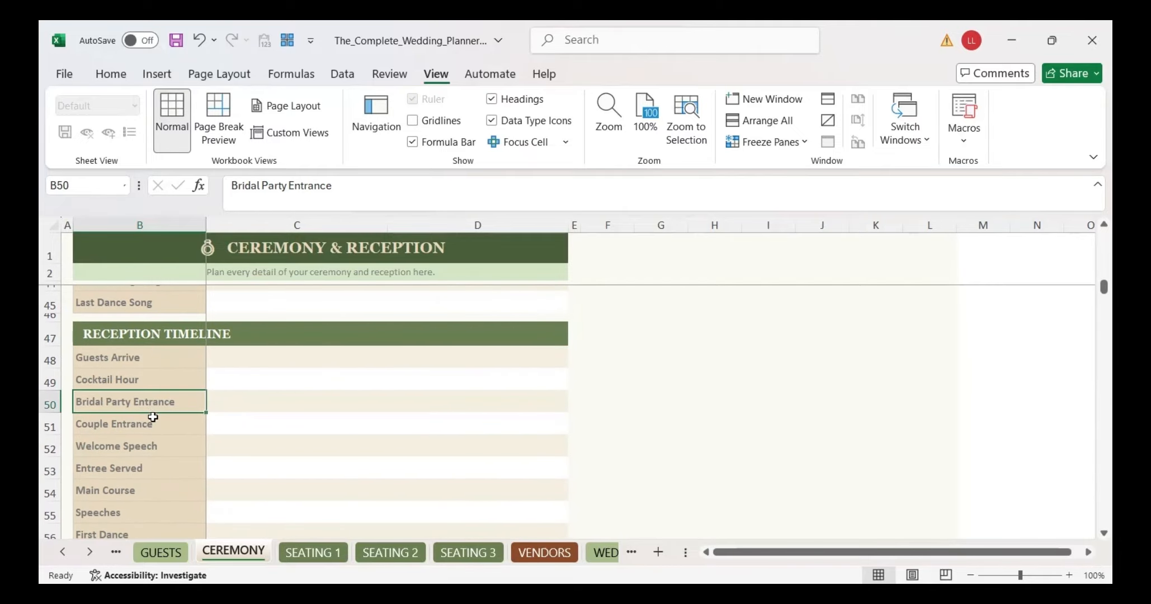
Step: Review the remaining Reception Timeline, Menu and decor entries down to the end of the CEREMONY sheet
scroll(152, 407, "down", 3)
scroll(151, 397, "up", 3)
scroll(151, 393, "down", 7)
scroll(146, 363, "up", 1)
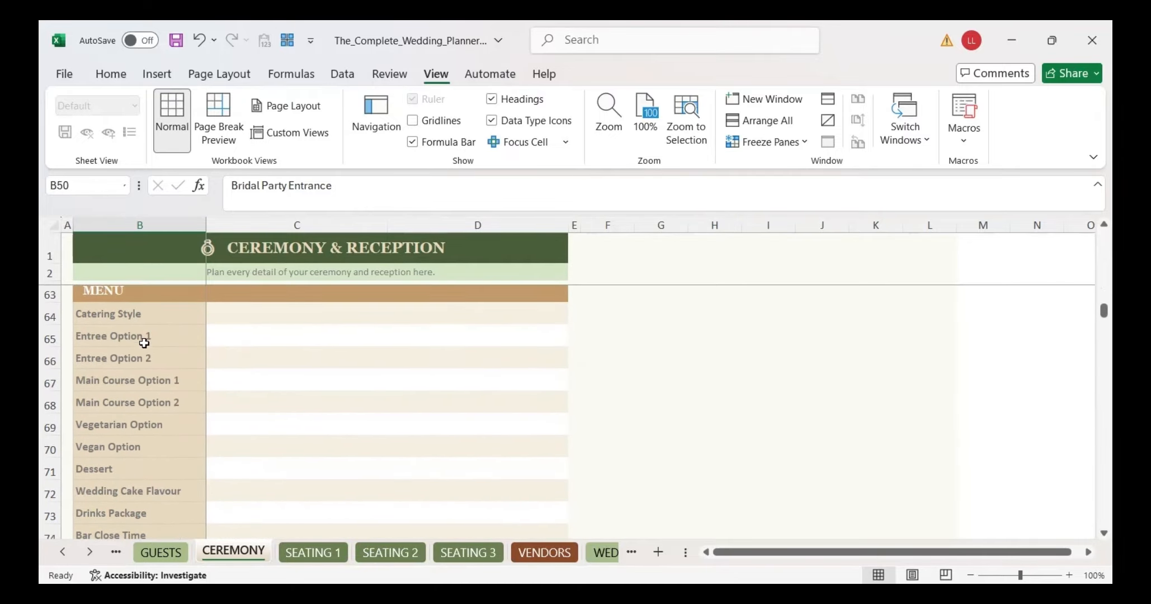
scroll(143, 394, "up", 1)
scroll(147, 394, "down", 8)
scroll(254, 547, "down", 2)
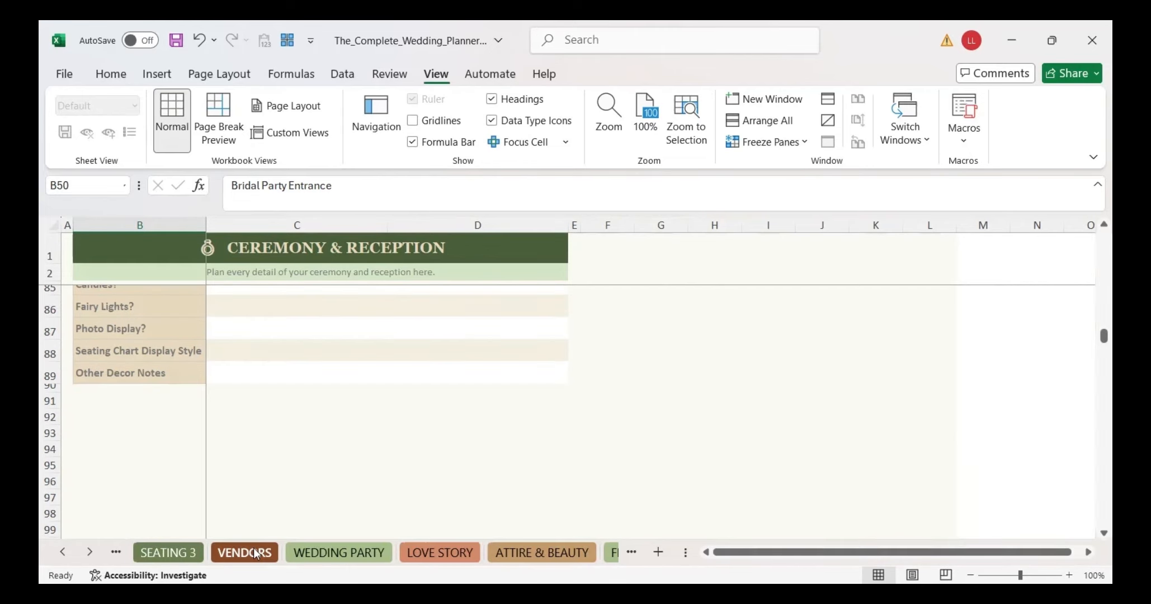
Step: Open the VENDORS sheet and go through the Vendor Overview types from Photographer to DJ / Band
left_click(253, 548)
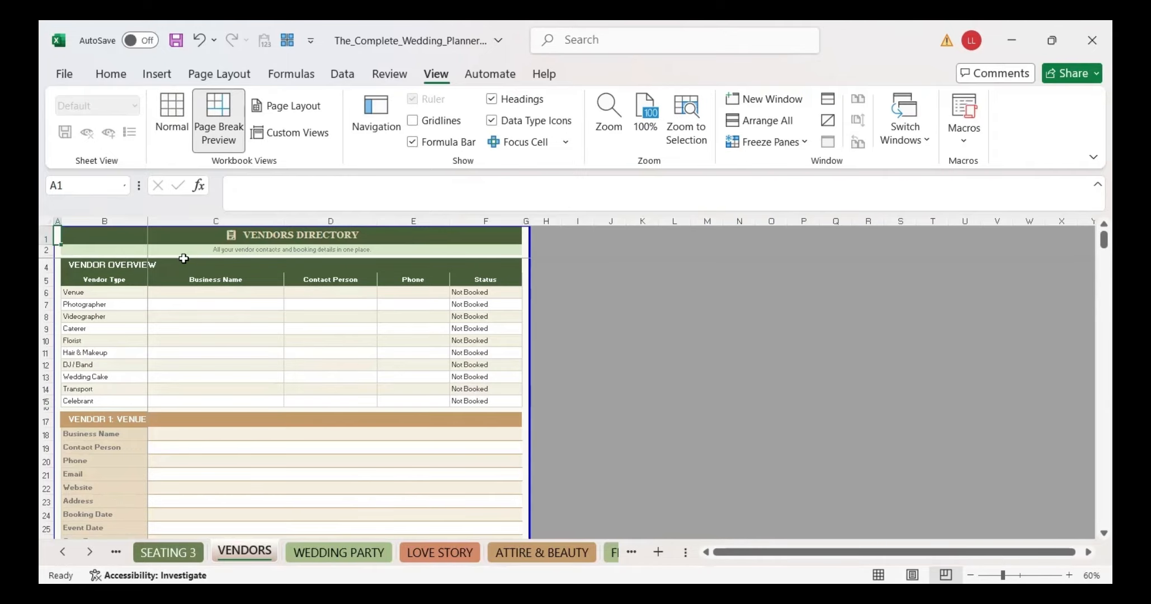
left_click(122, 302)
left_click(120, 316)
left_click(117, 329)
left_click(112, 340)
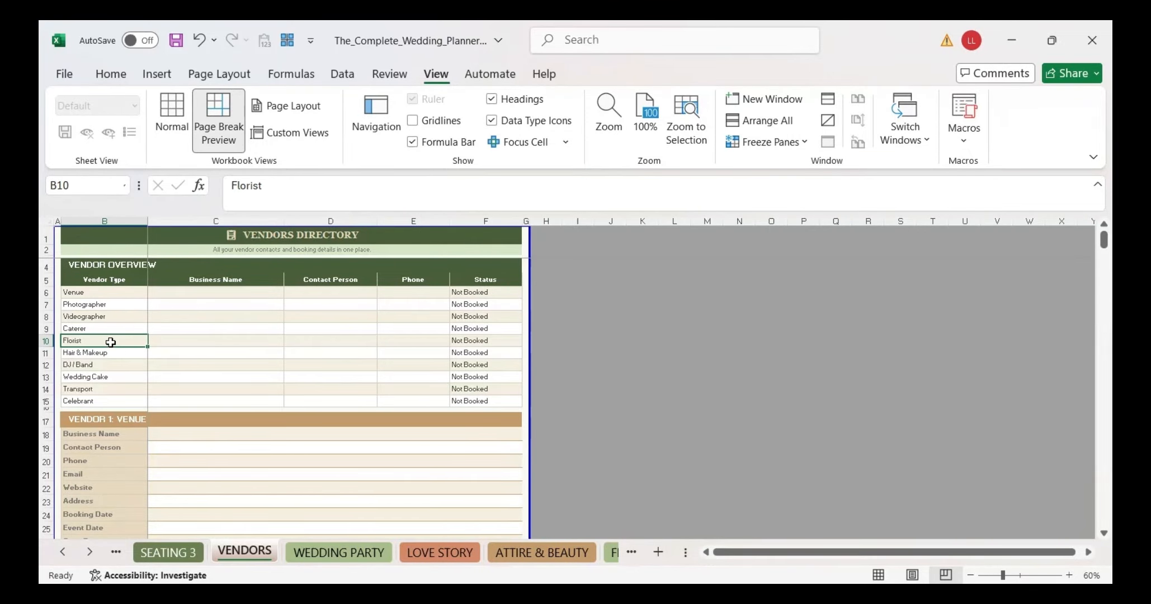
left_click(114, 354)
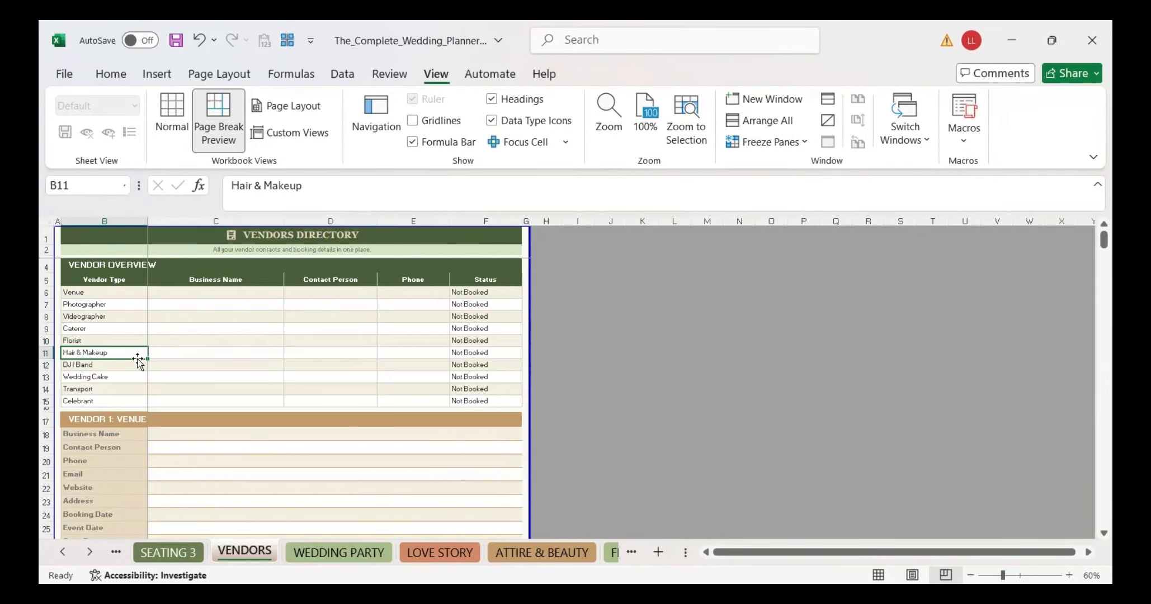
left_click(125, 367)
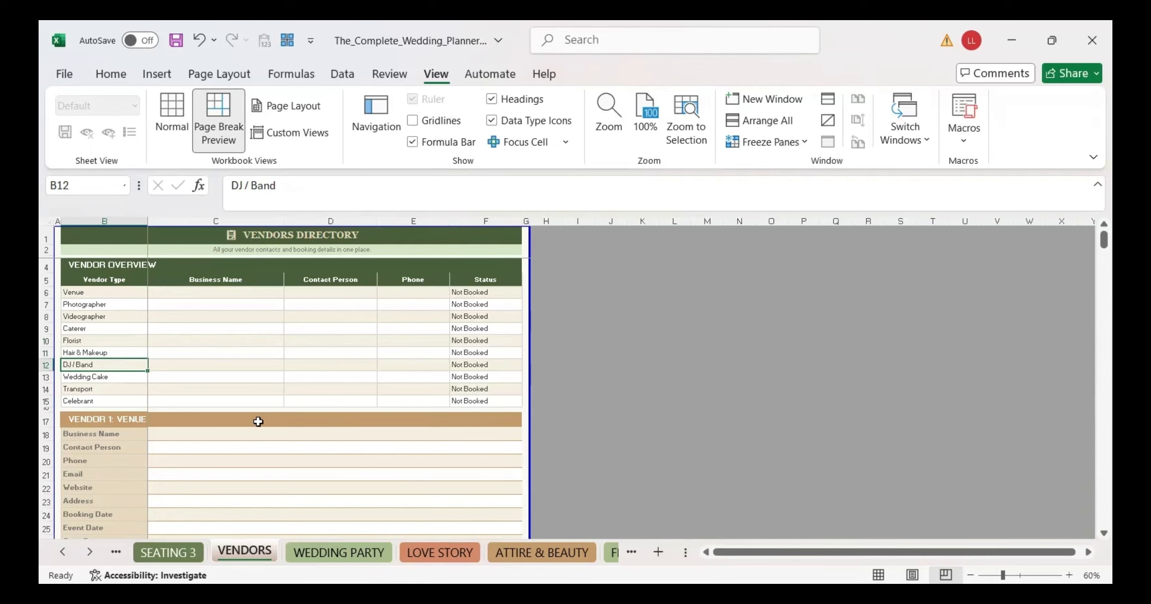
Step: Switch the VENDORS sheet to Normal view and look over the individual vendor detail sections
scroll(257, 422, "down", 8)
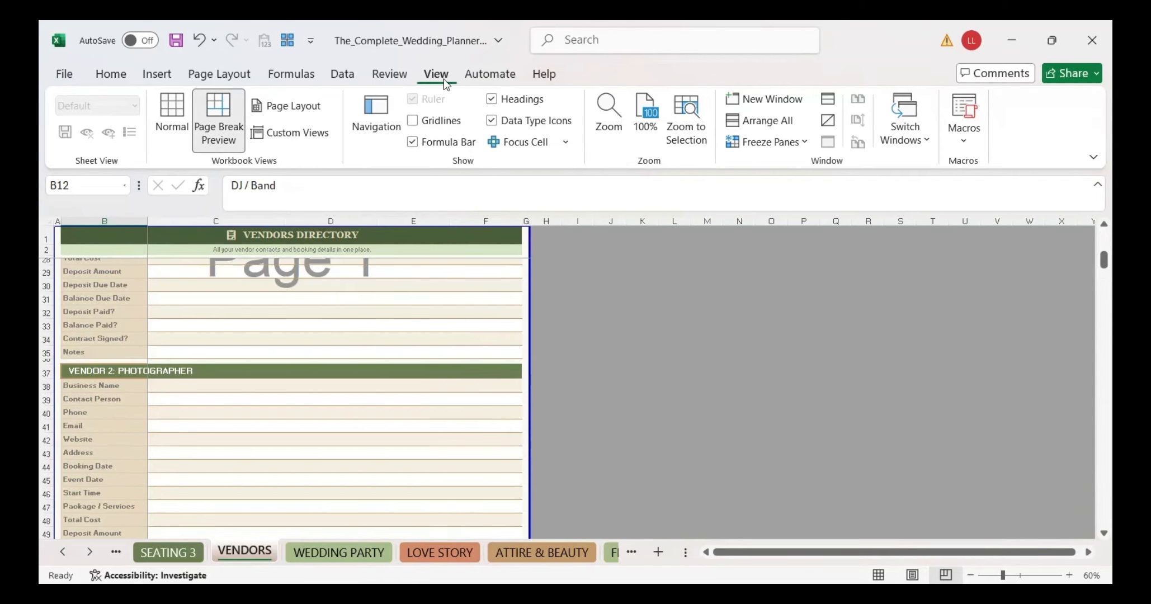
left_click(177, 120)
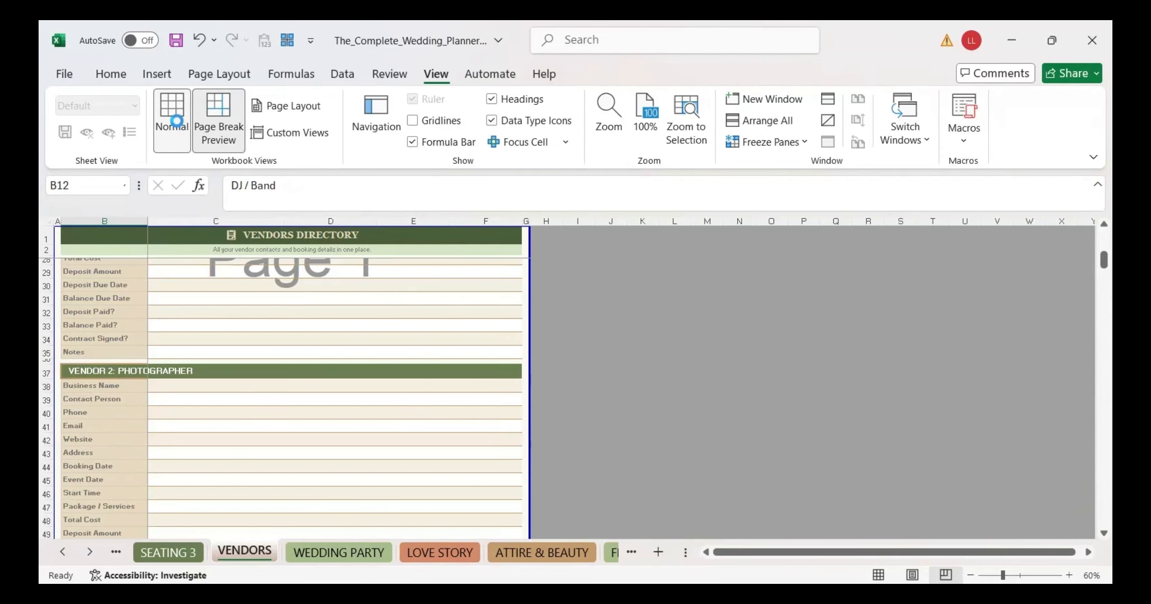
scroll(401, 403, "down", 3)
scroll(355, 490, "up", 1)
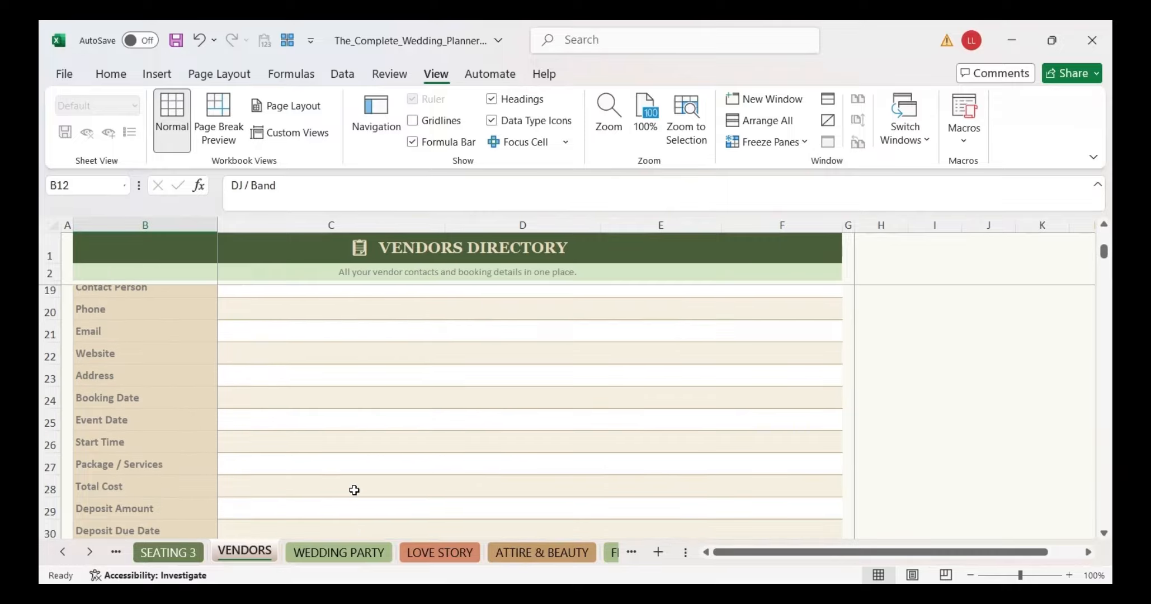
scroll(354, 490, "up", 4)
Step: Open the WEDDING PARTY sheet and look over its tables from Bridesmaids to Family Directory
left_click(340, 554)
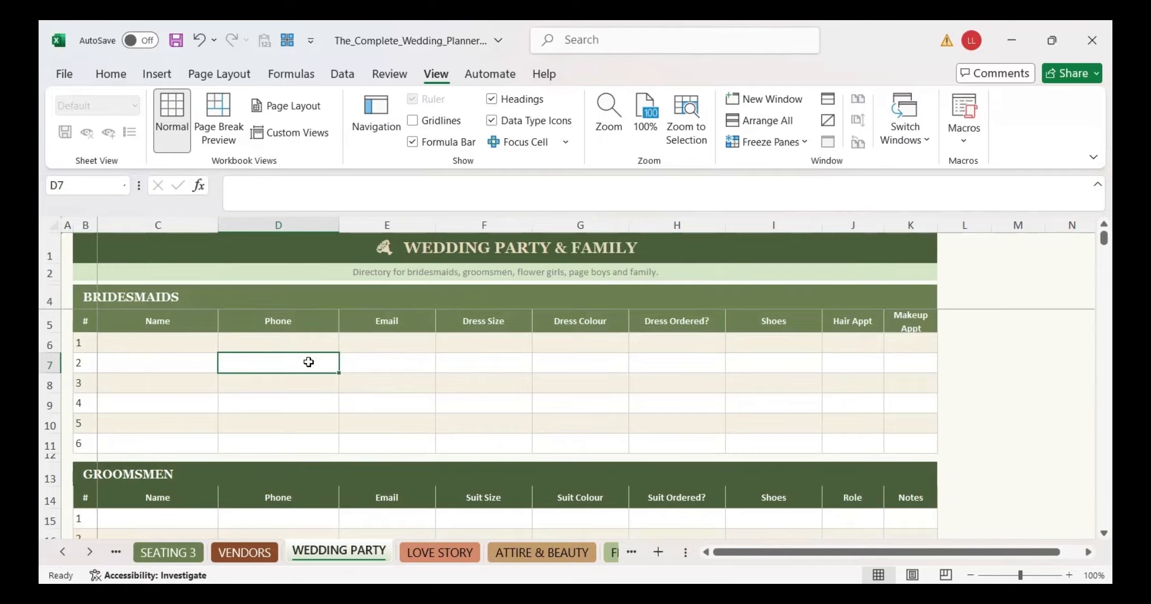
scroll(224, 355, "down", 6)
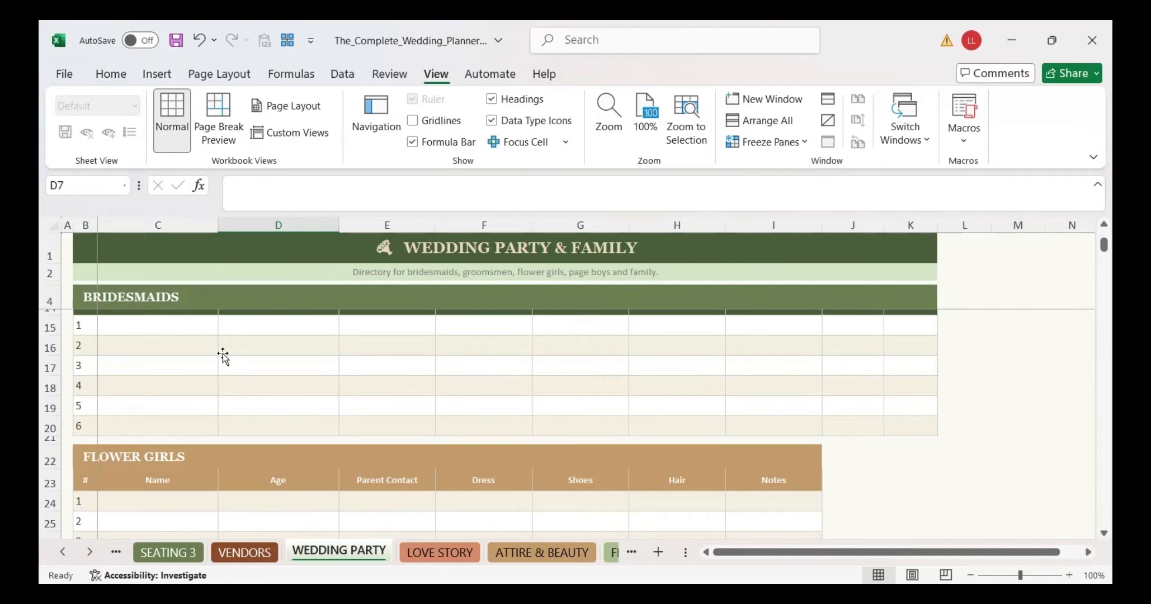
scroll(237, 363, "down", 5)
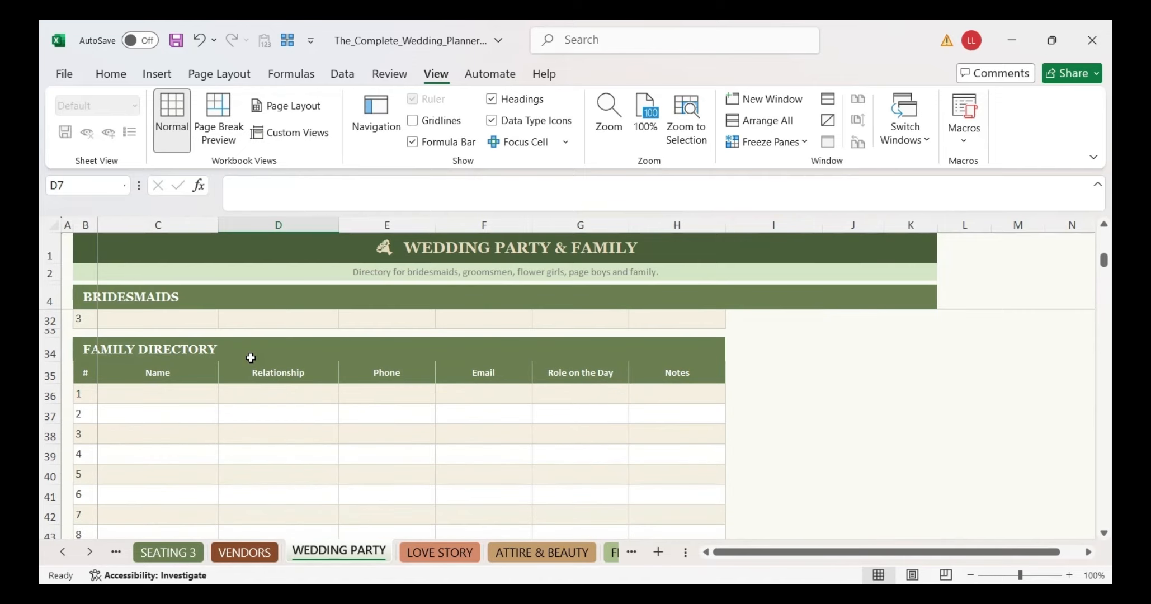
scroll(446, 498, "up", 4)
scroll(446, 498, "up", 1)
Step: Open the LOVE STORY sheet and look over its questions, starting with the How We Met section
left_click(453, 552)
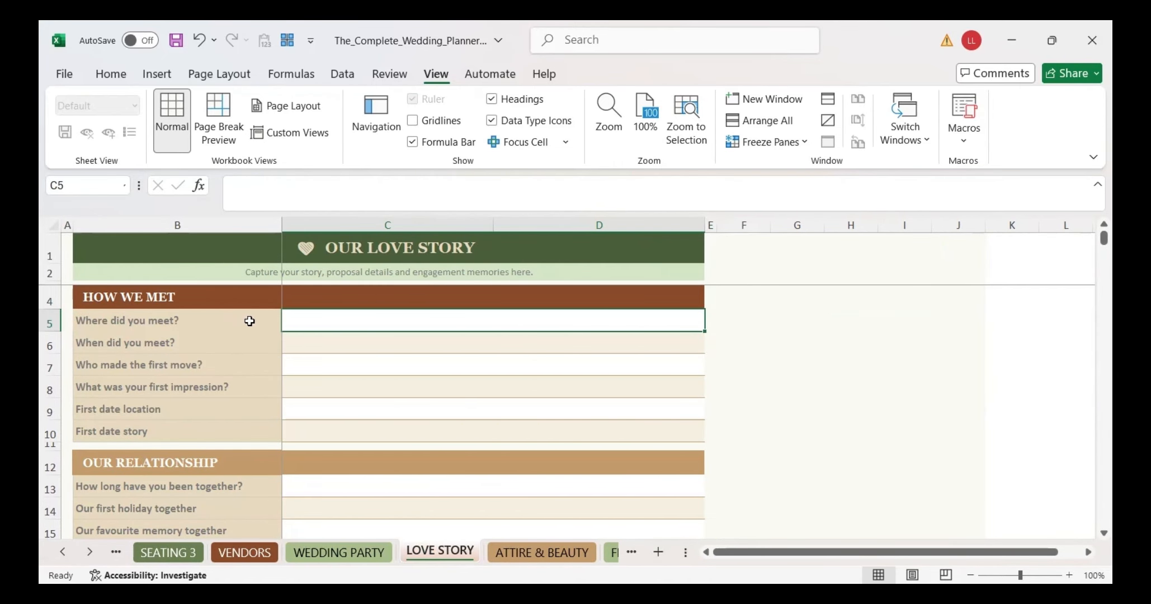
left_click(199, 321)
left_click(192, 348)
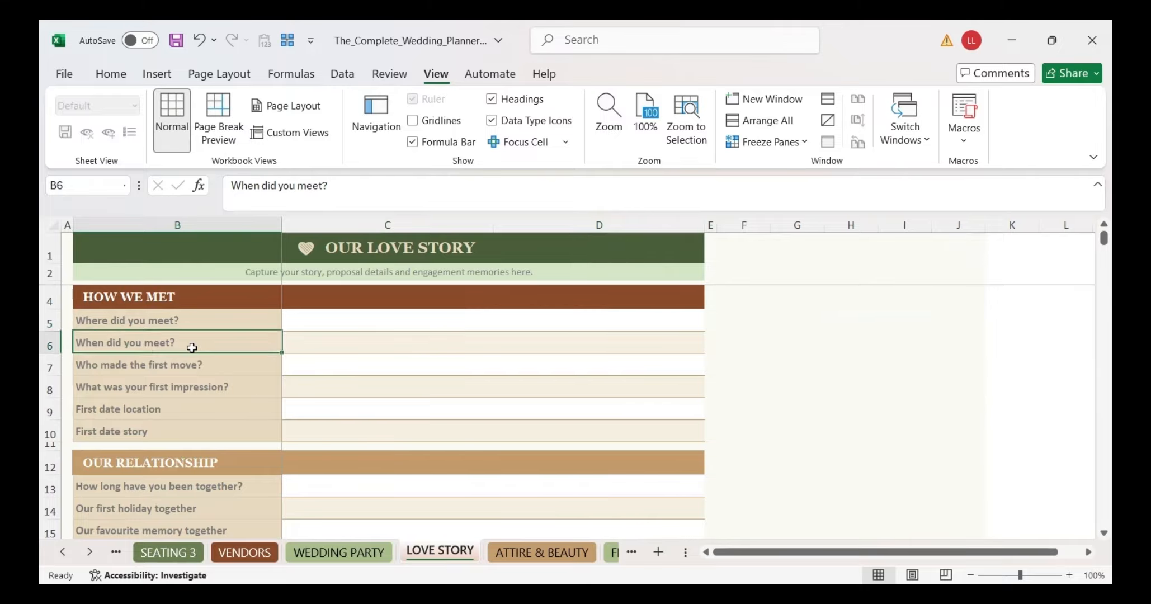
scroll(289, 550, "down", 3)
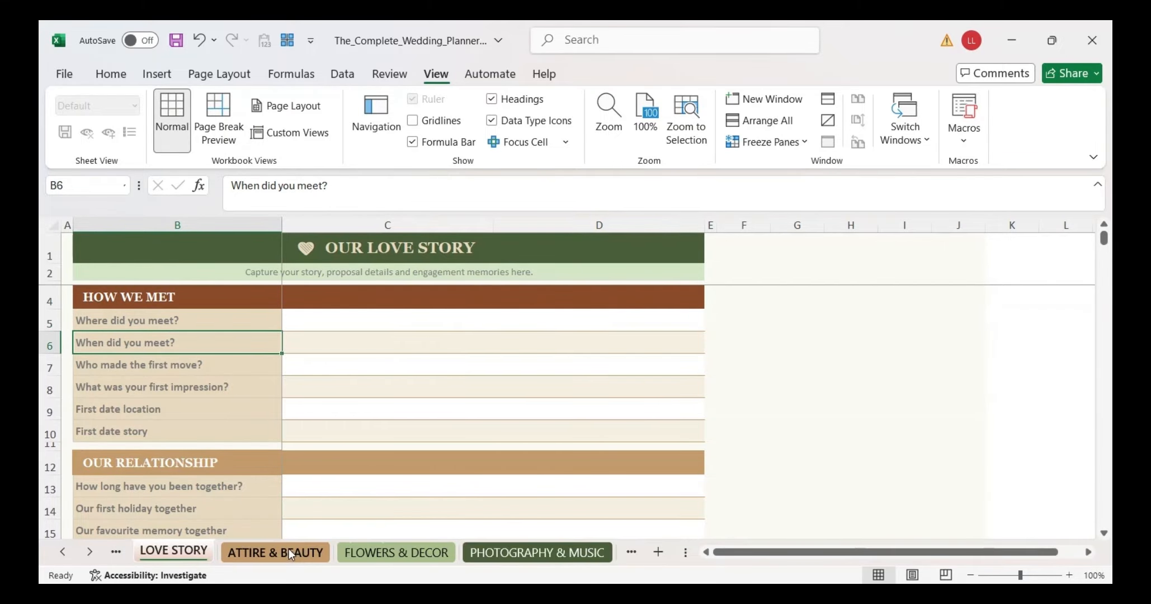
Step: Switch the ATTIRE & BEAUTY and FLOWERS & DECOR sheets to Normal view
left_click(289, 549)
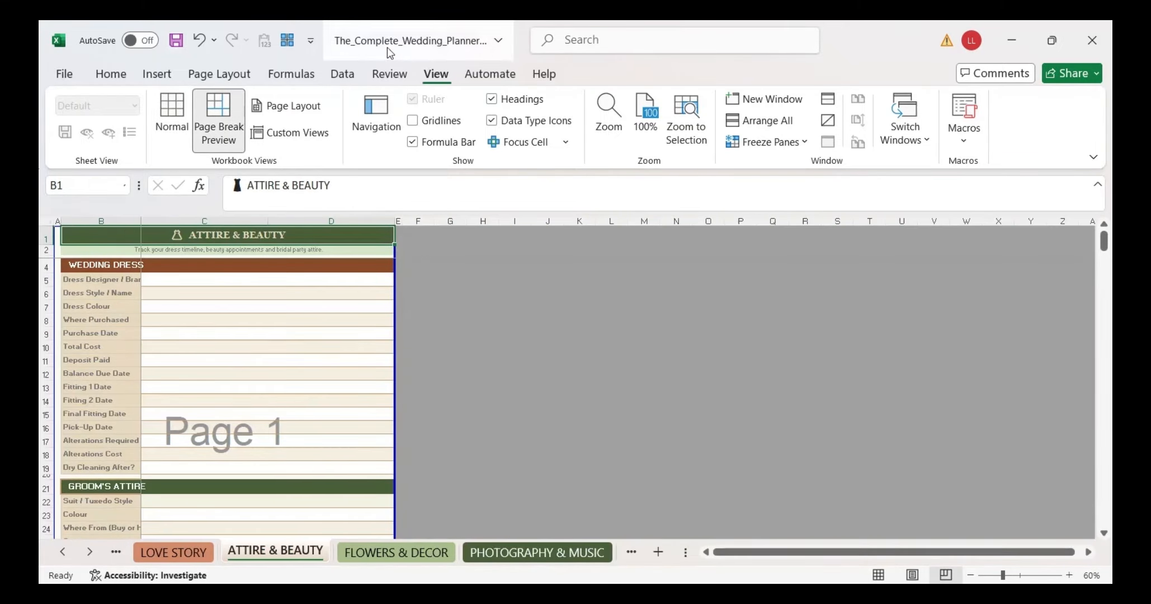
left_click(172, 120)
left_click(389, 554)
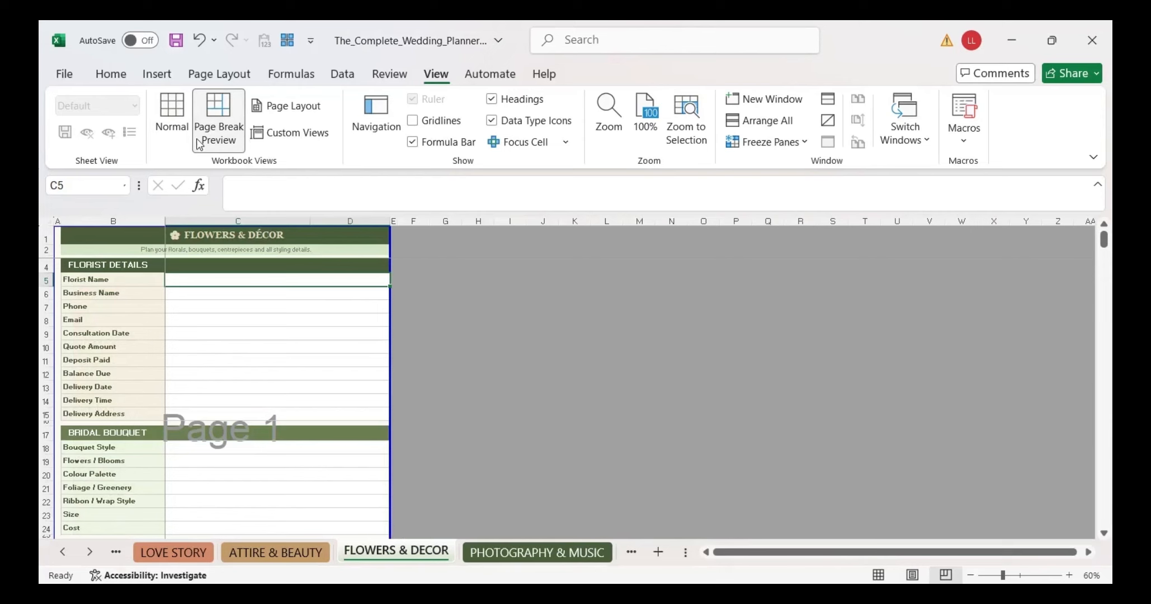
left_click(172, 120)
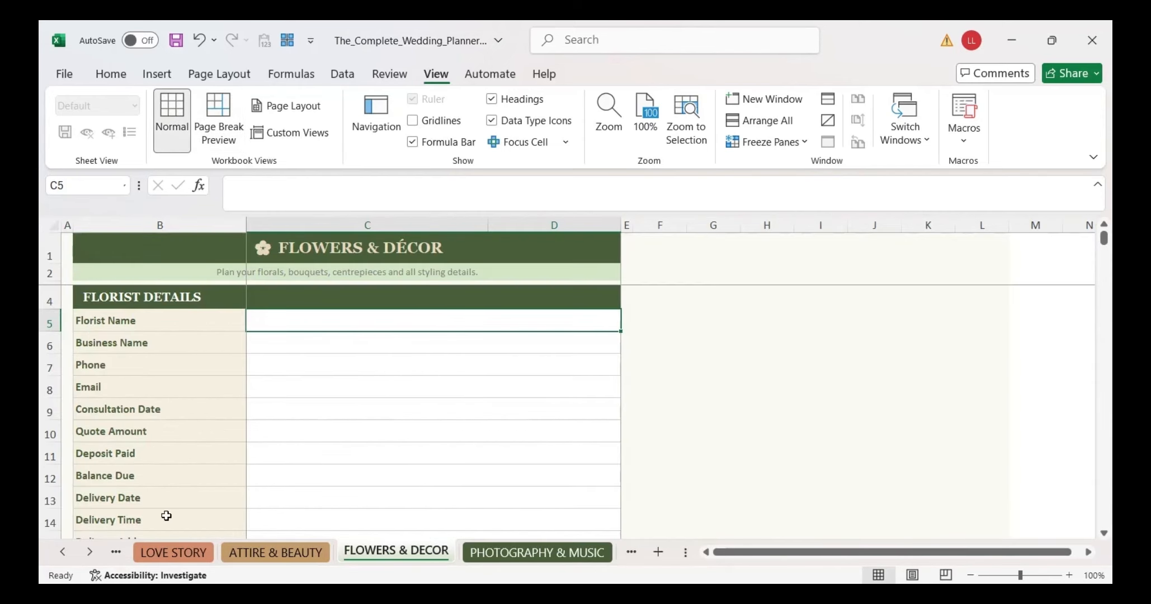
Step: Open the REGISTRY & GIFTS sheet and switch it to Normal view
left_click(90, 551)
left_click(91, 552)
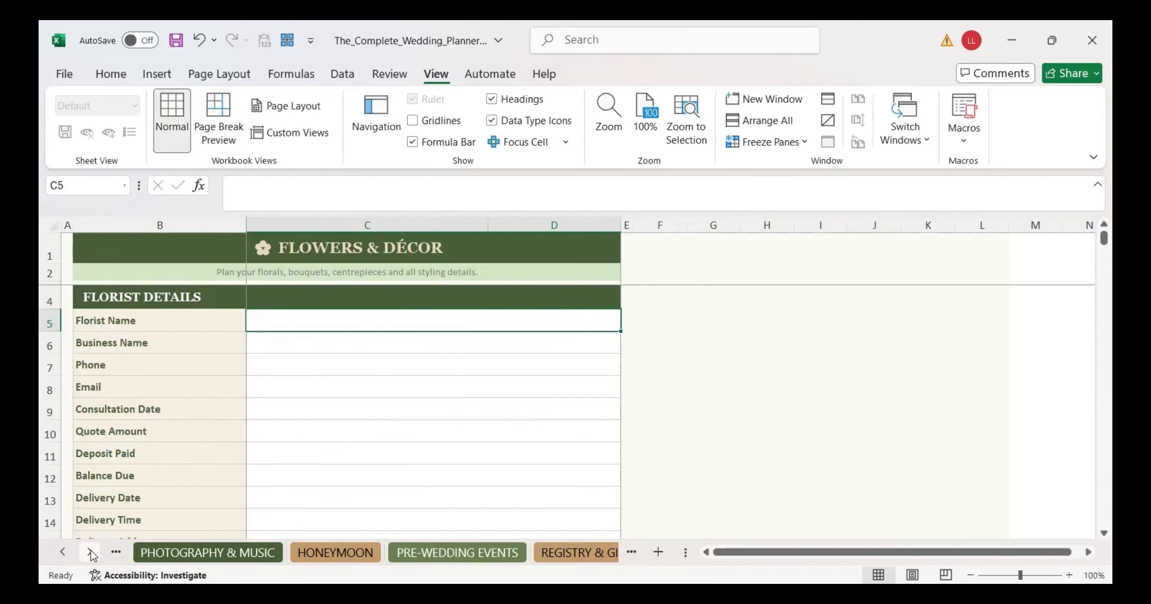
left_click(91, 552)
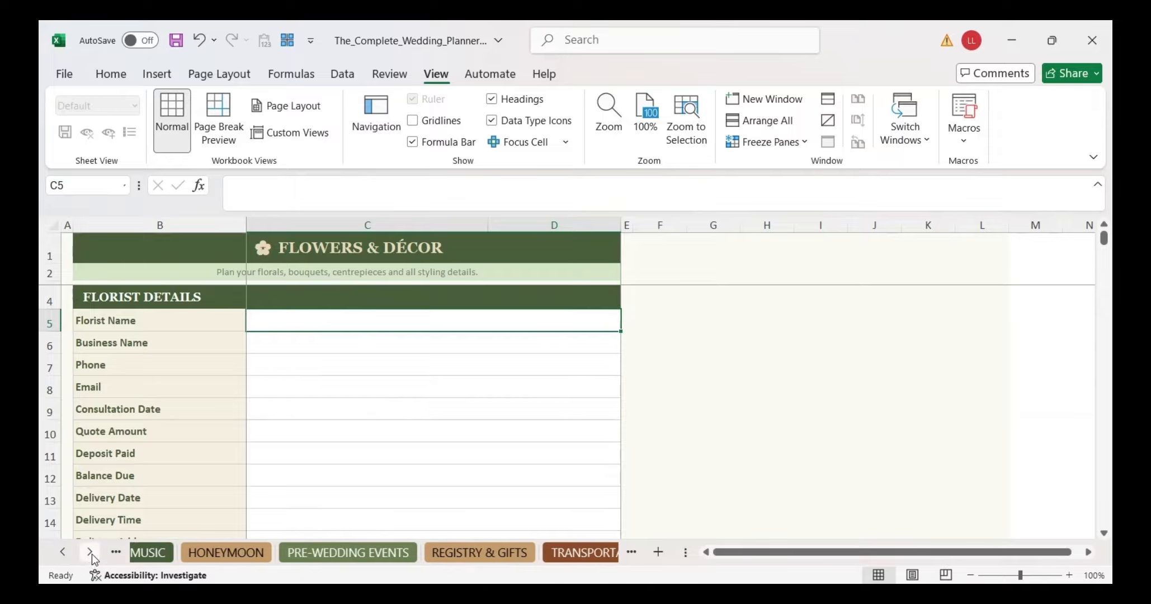
left_click(91, 552)
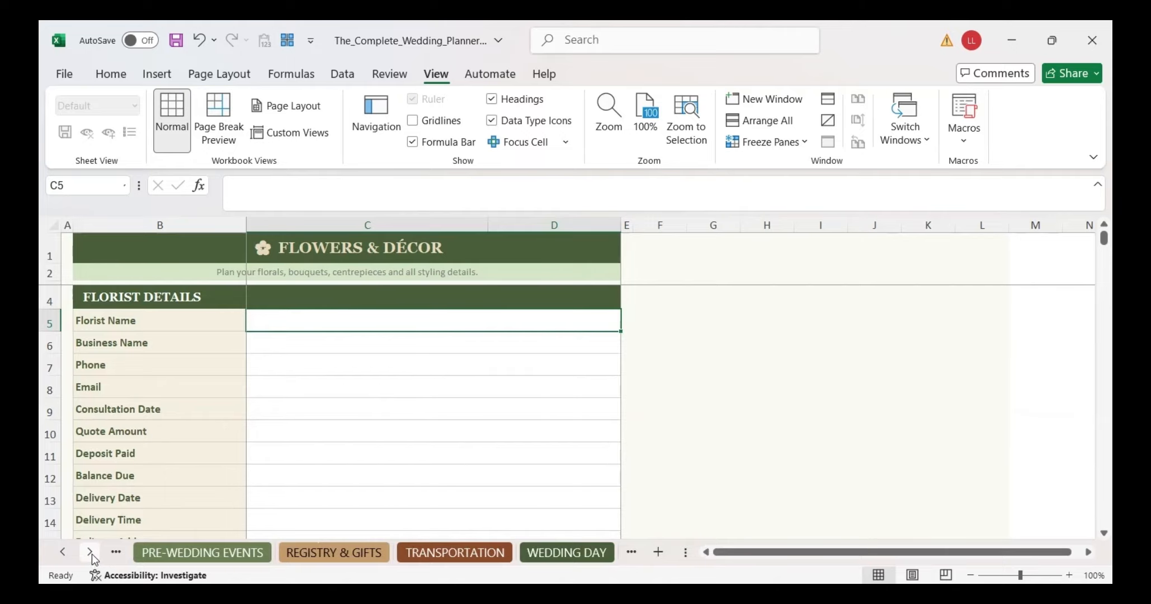
left_click(91, 553)
left_click(190, 553)
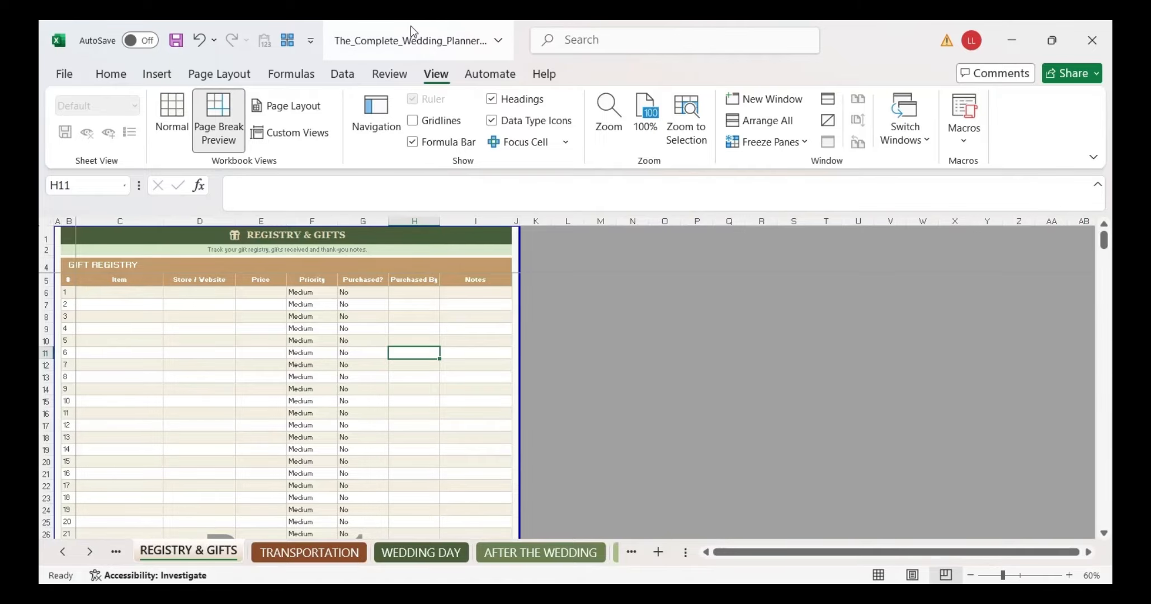
left_click(171, 118)
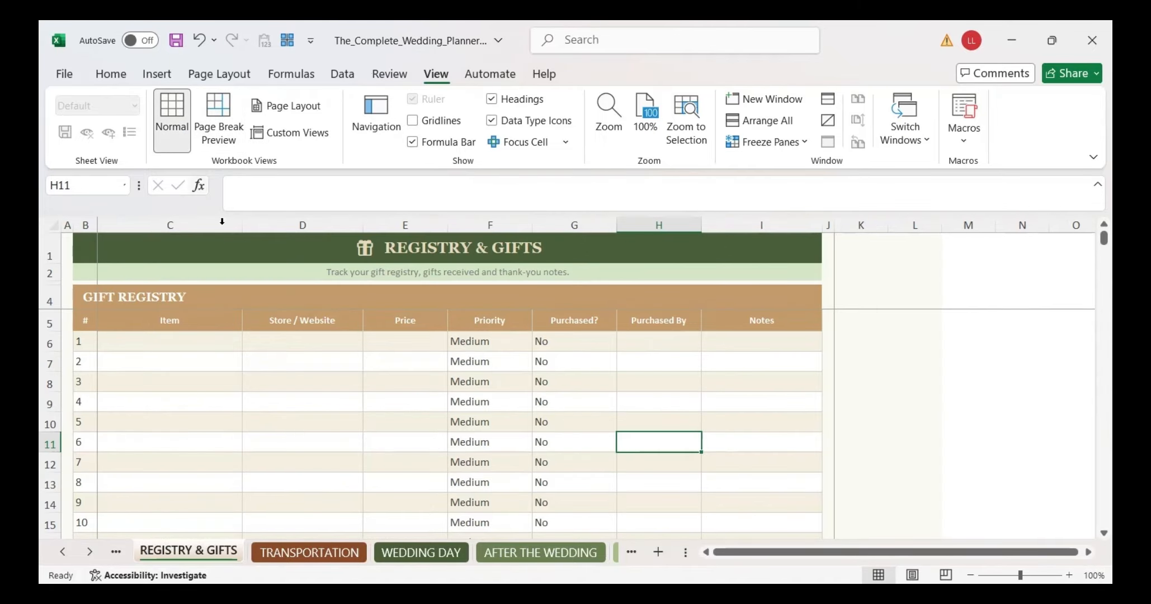
Step: Look over the first entry row of the Gift Registry table, from Item to Purchased By
left_click(209, 343)
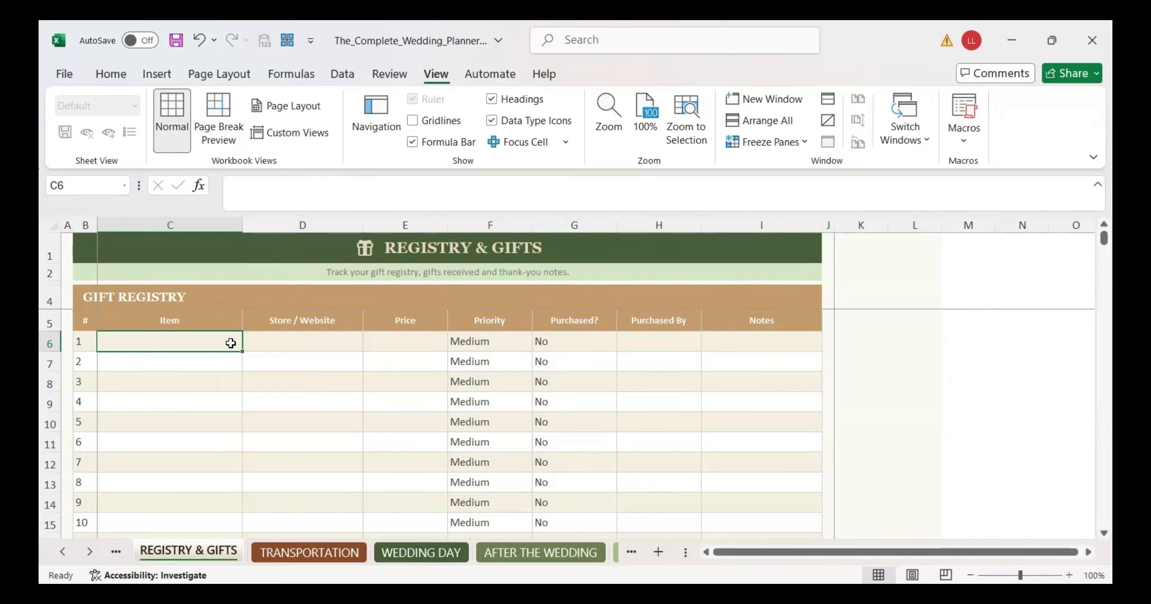
left_click(301, 341)
left_click(414, 340)
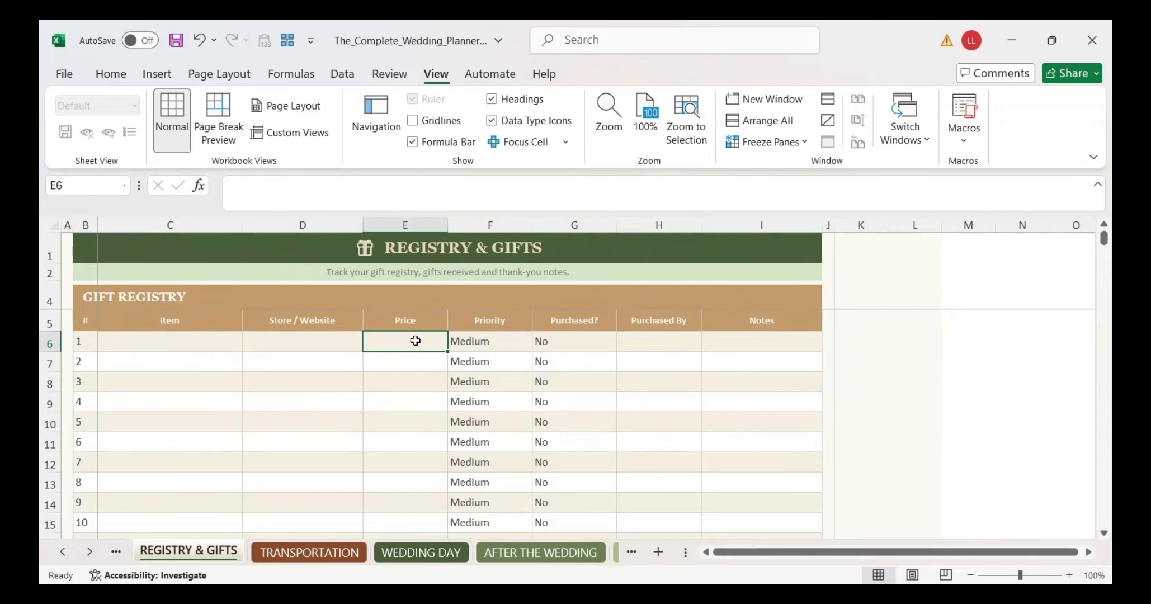
left_click(508, 340)
left_click(587, 340)
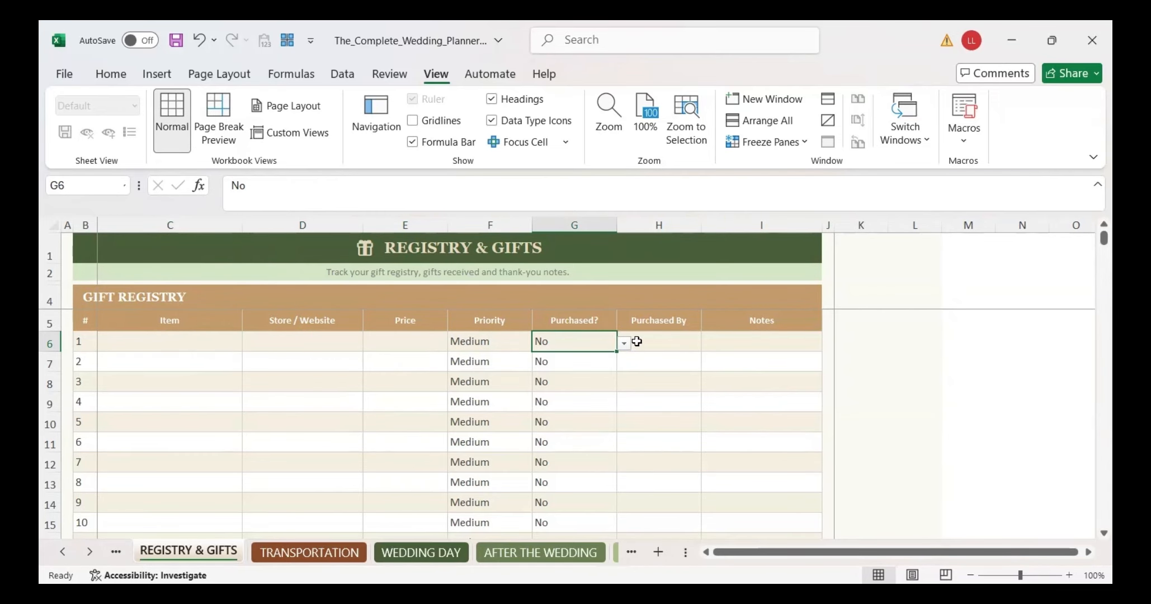
left_click(643, 376)
Step: Open the TRANSPORTATION sheet and look over its sections from Bridal Party Transport to Day-Of Transport Schedule
key("ctrl+Page_Down")
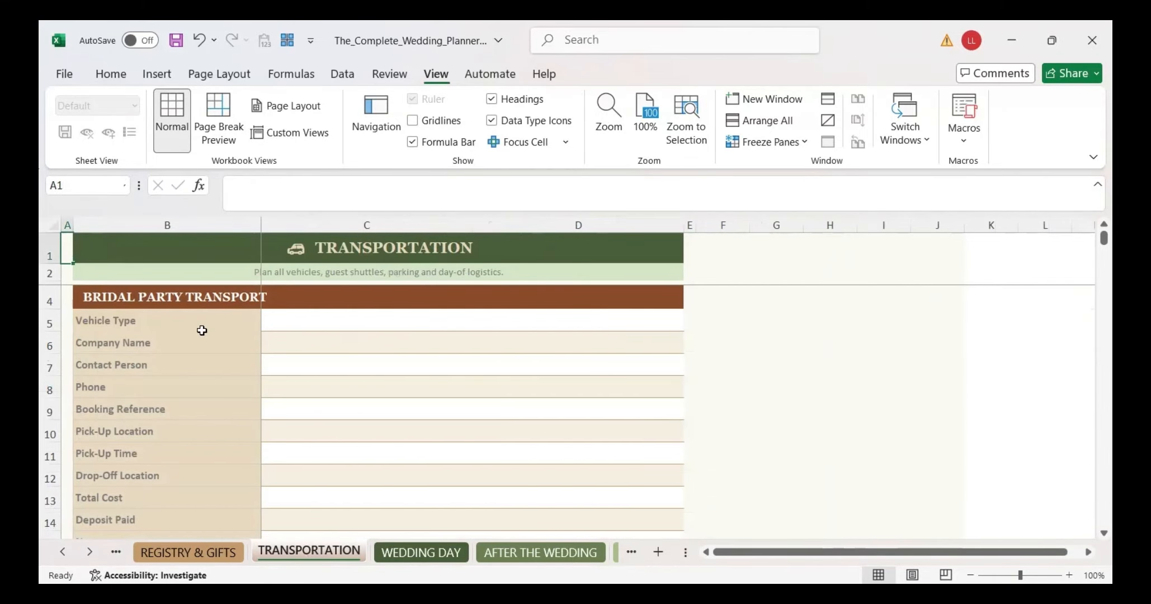
scroll(274, 344, "down", 4)
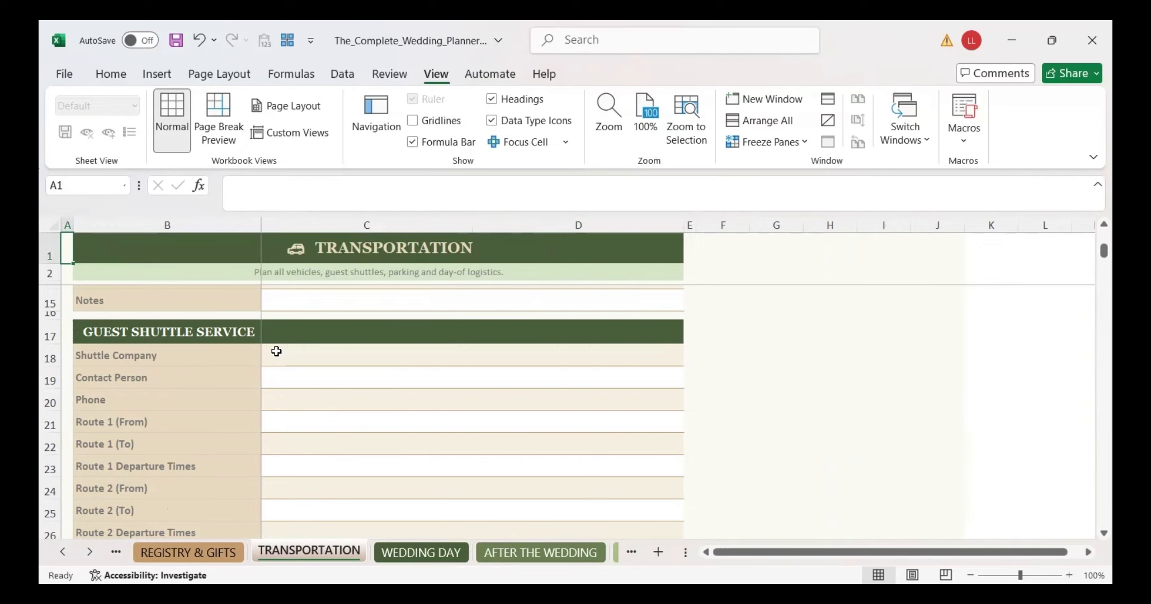
scroll(280, 364, "down", 4)
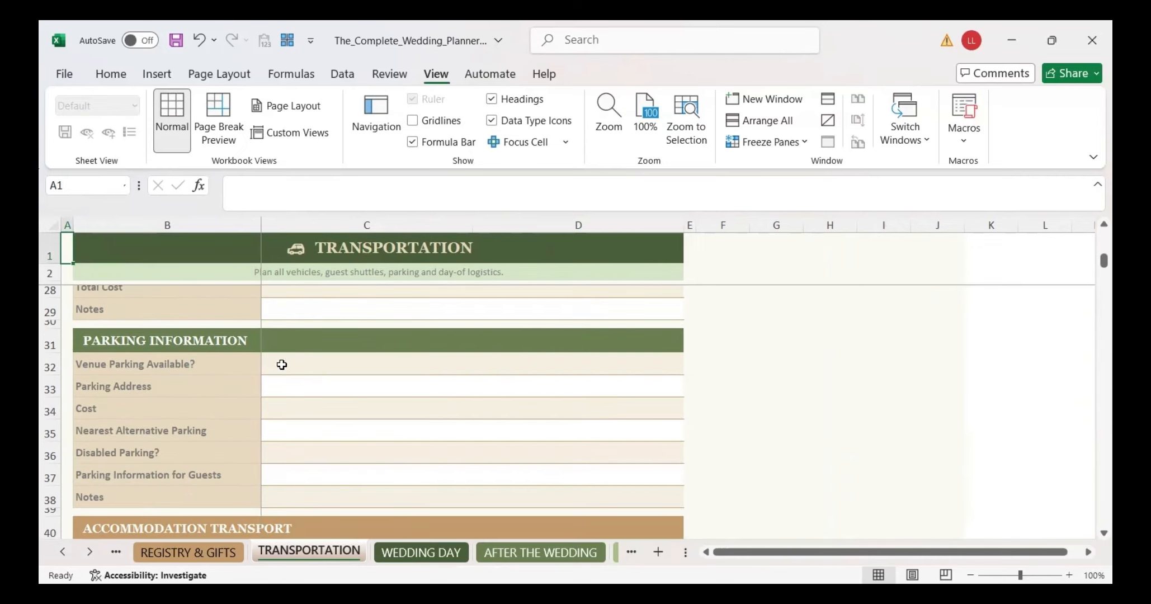
scroll(291, 386, "down", 2)
left_click(322, 424)
scroll(321, 426, "down", 3)
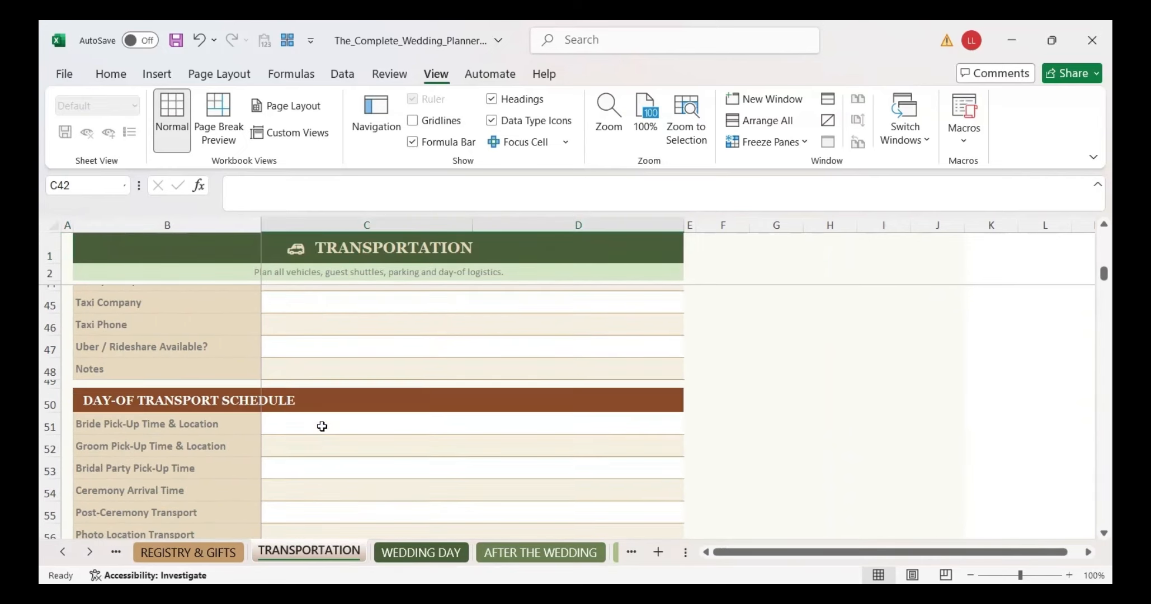
Step: Look over the transport Contingency Plan fields from Backup Transport Option to Alternative Parking Plan
scroll(320, 439, "down", 4)
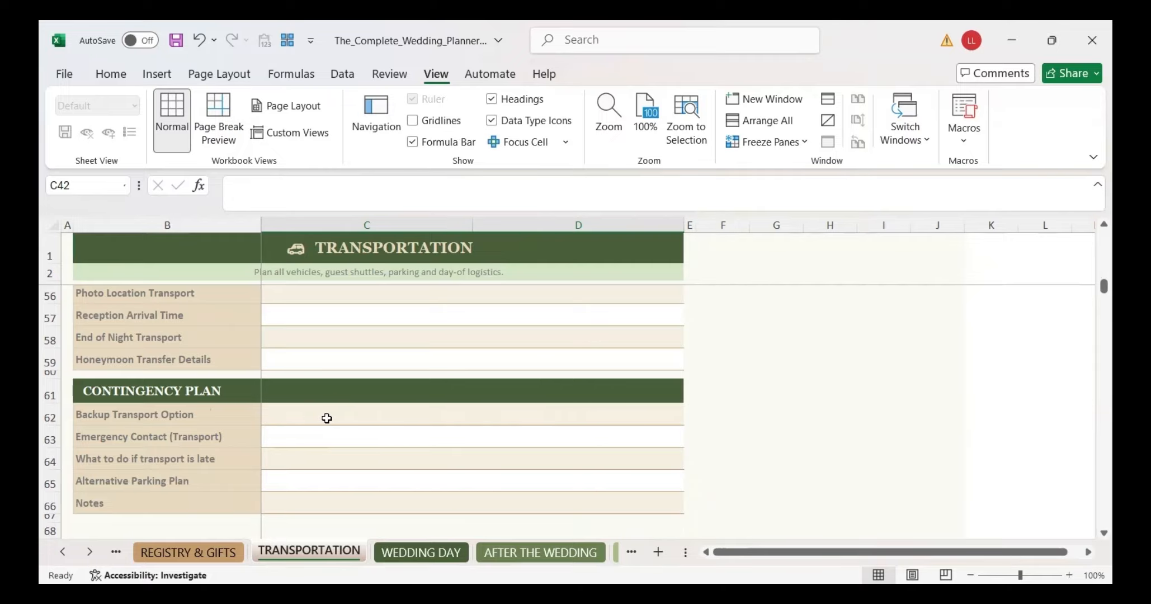
left_click(281, 420)
left_click(278, 437)
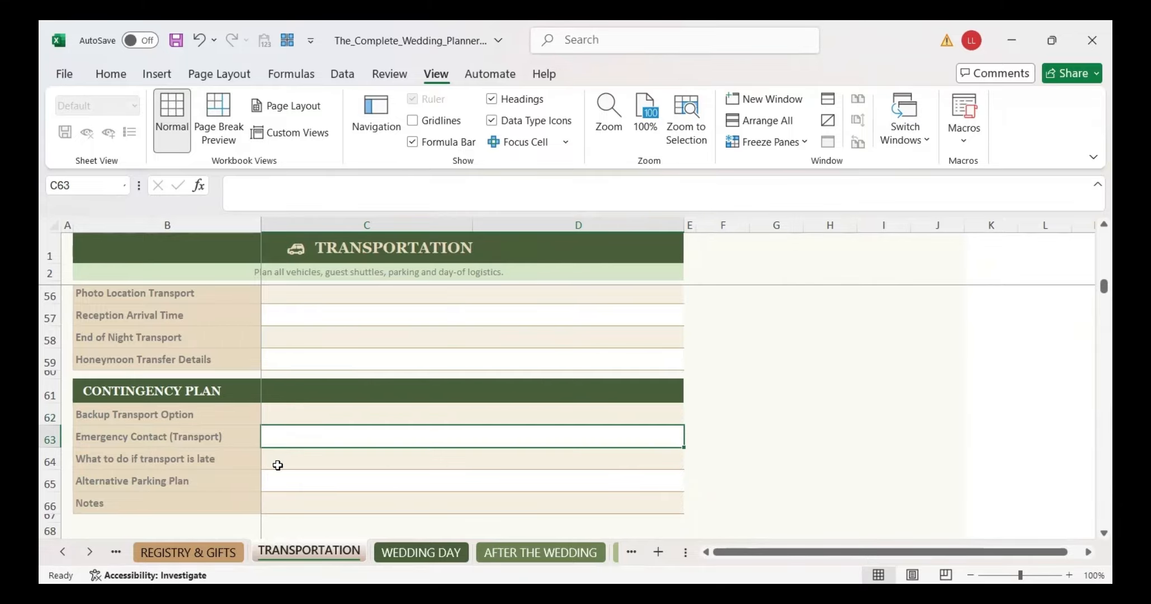
left_click(283, 458)
left_click(287, 481)
Step: Open the WEDDING DAY sheet and look over its hour-by-hour timeline of events
left_click(426, 553)
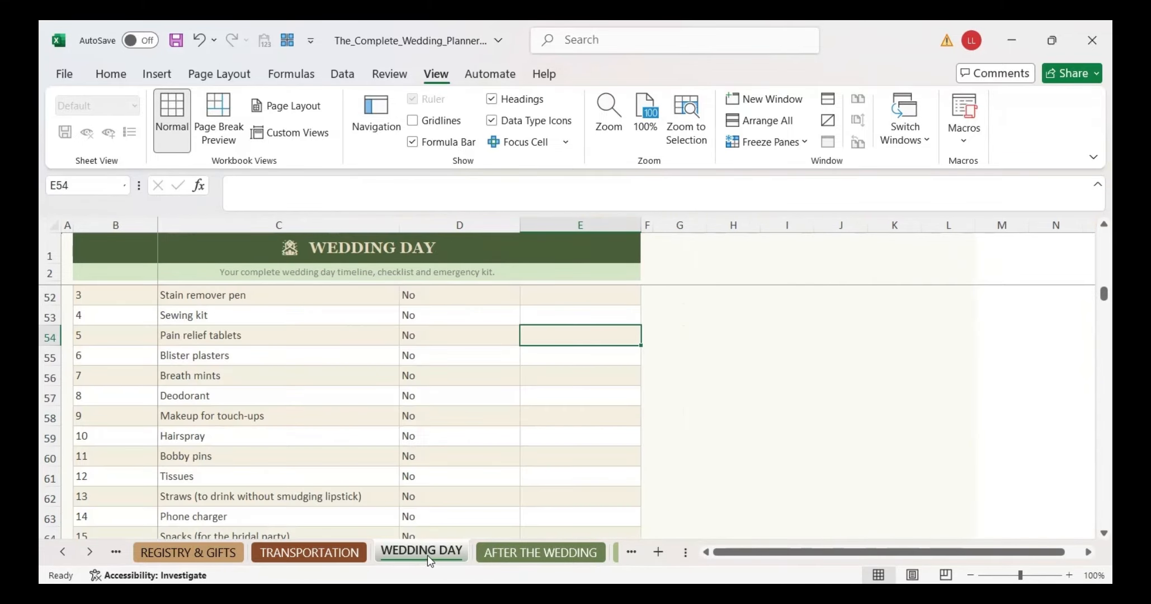
scroll(420, 364, "up", 3)
scroll(418, 364, "up", 12)
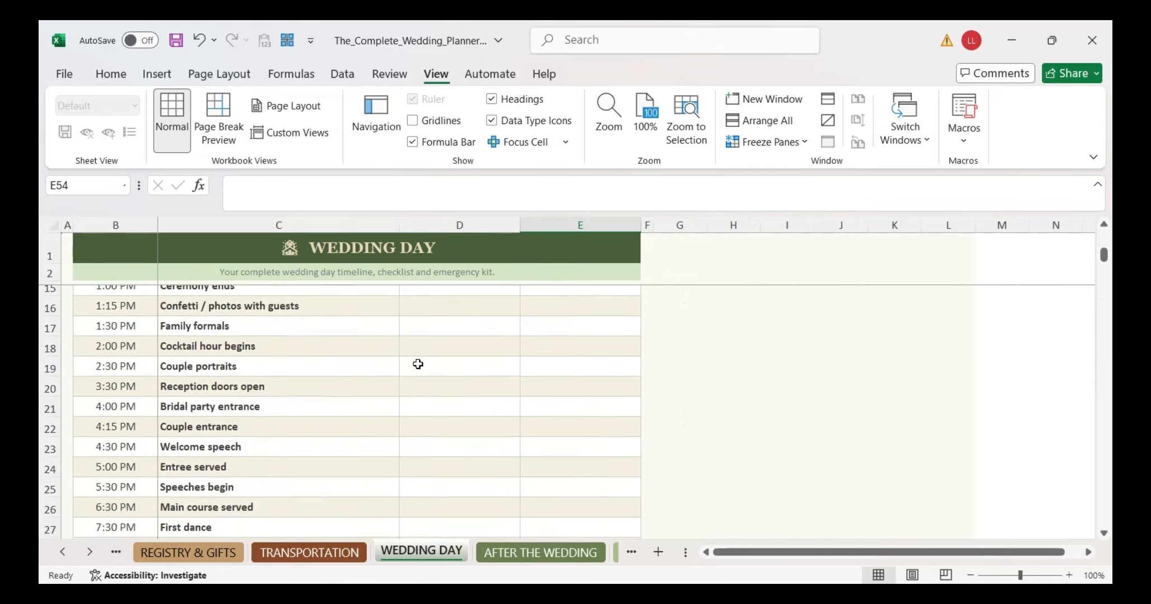
scroll(289, 359, "down", 9)
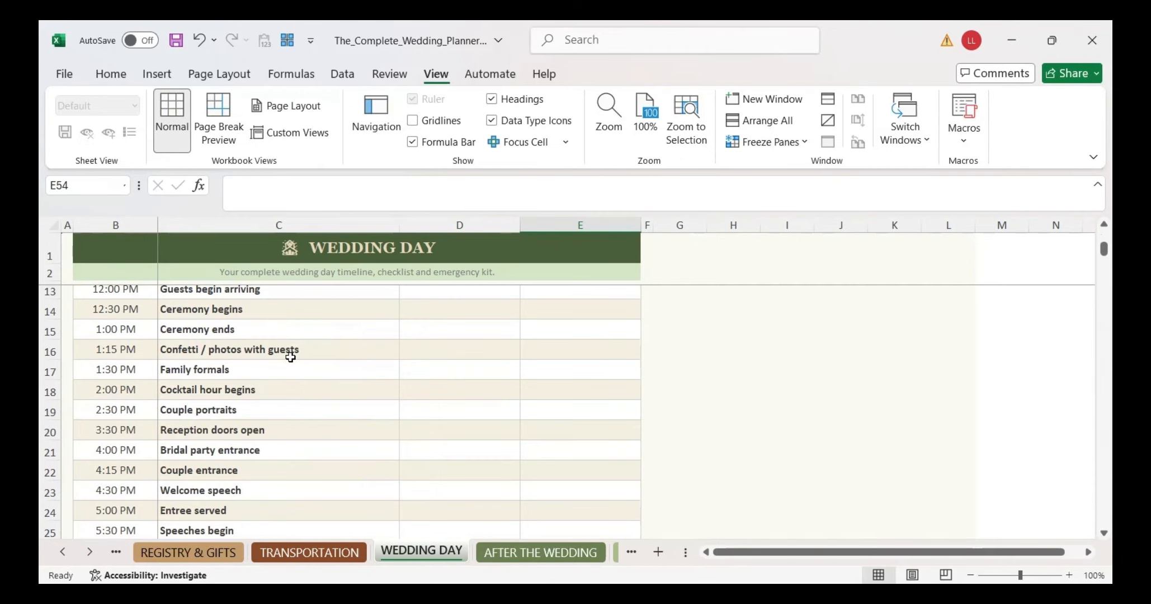
scroll(290, 357, "down", 2)
scroll(276, 351, "up", 1)
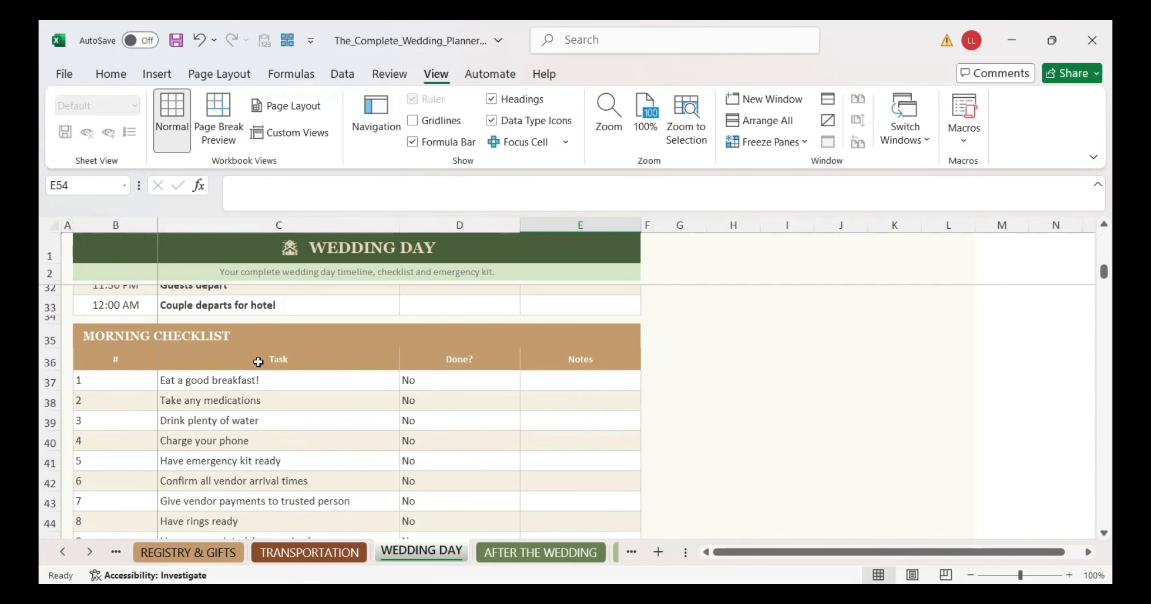
Step: Examine the wedding day Morning Checklist with its Done? column and the Emergency Kit Checklist
left_click(451, 382)
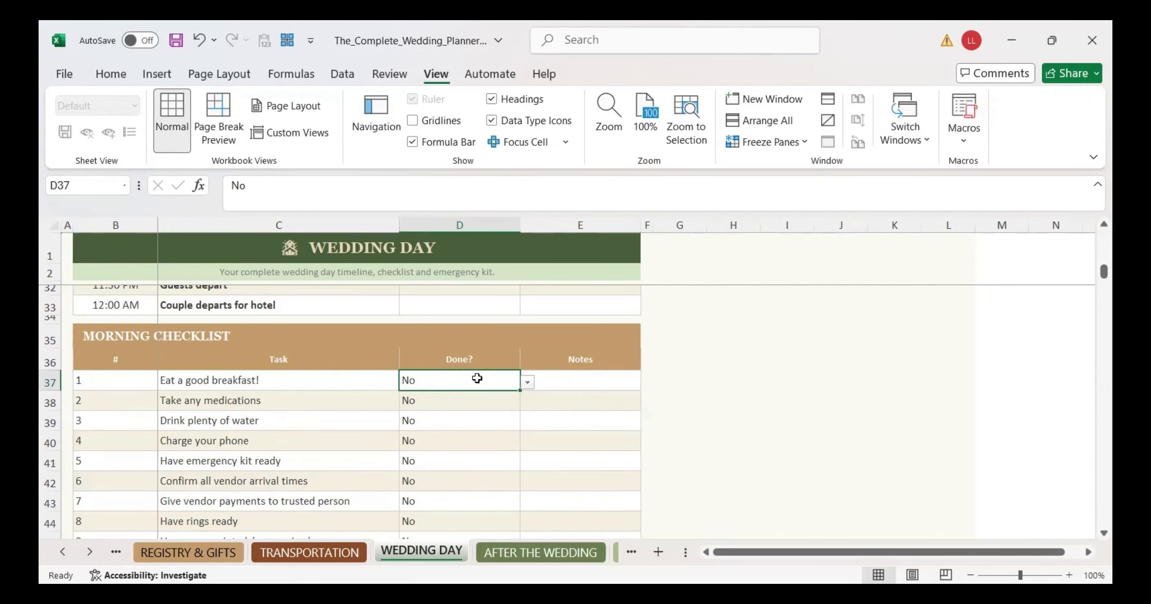
scroll(220, 428, "down", 3)
scroll(220, 427, "down", 1)
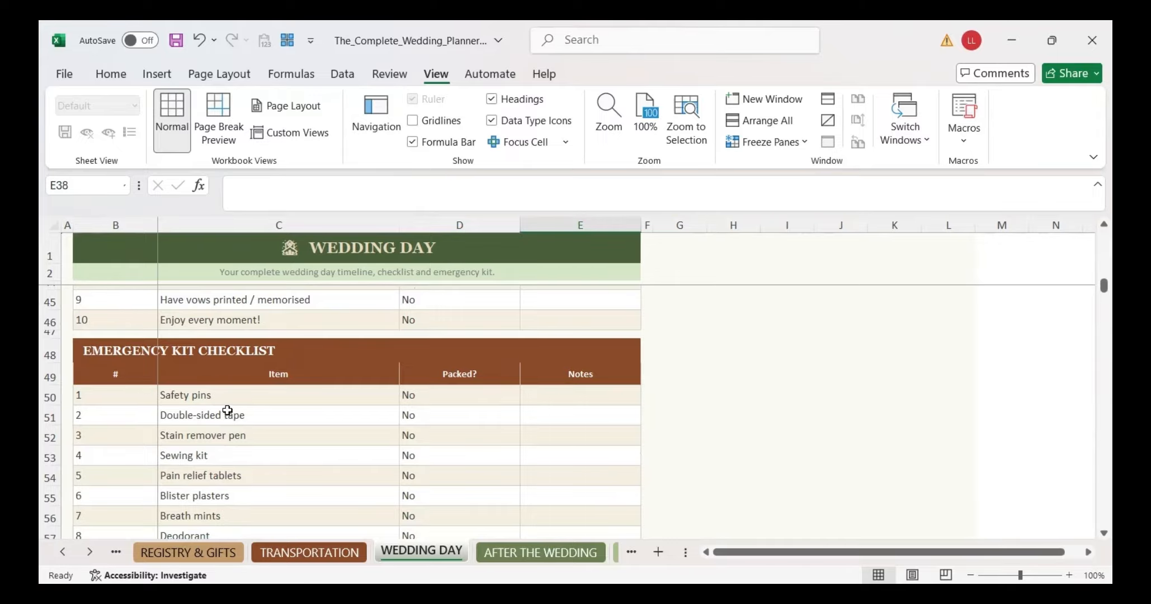
Step: Look over the Vendor Quick Reference table of day-of contacts on the WEDDING DAY sheet
scroll(263, 408, "down", 7)
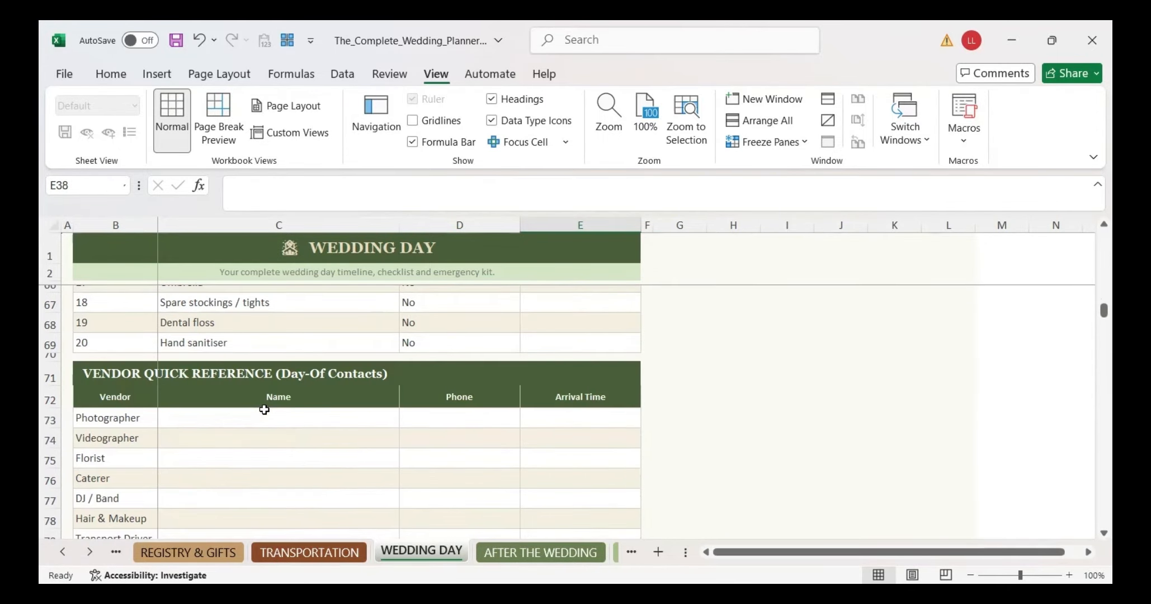
scroll(264, 410, "down", 1)
left_click(263, 400)
left_click(272, 430)
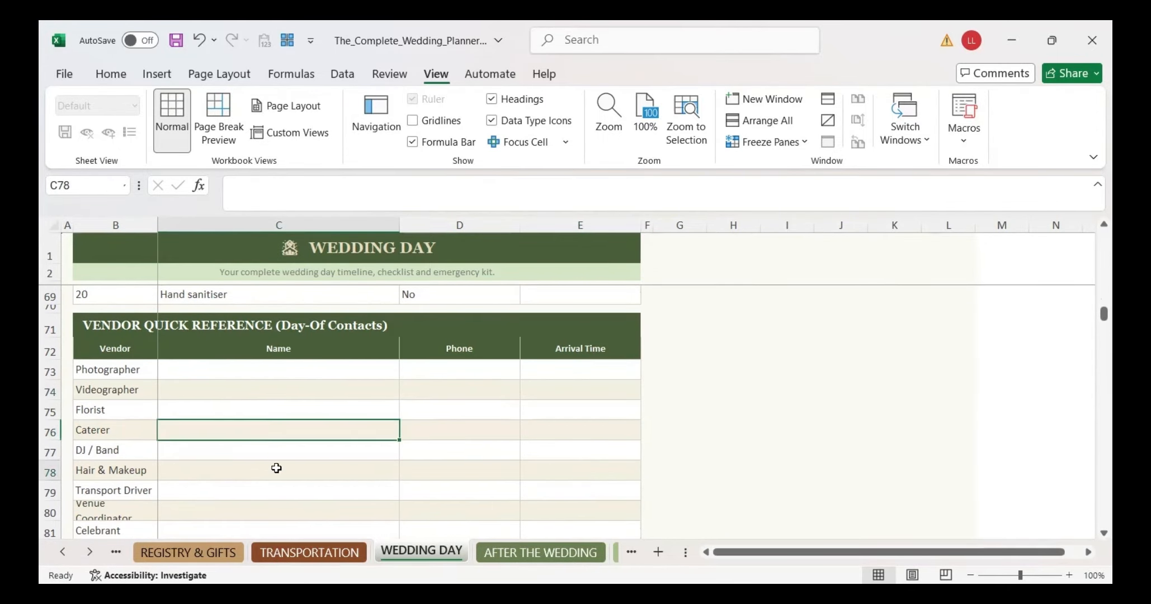
left_click(275, 470)
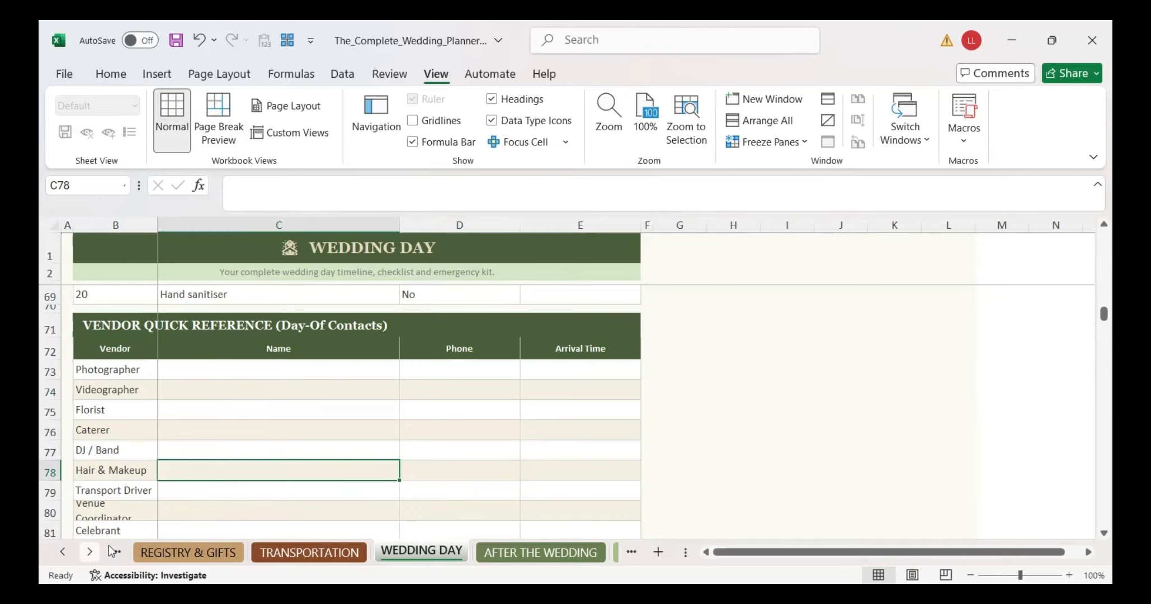
Step: Open the AFTER THE WEDDING sheet and look over the first tasks in its Post-Wedding Checklist
left_click(89, 553)
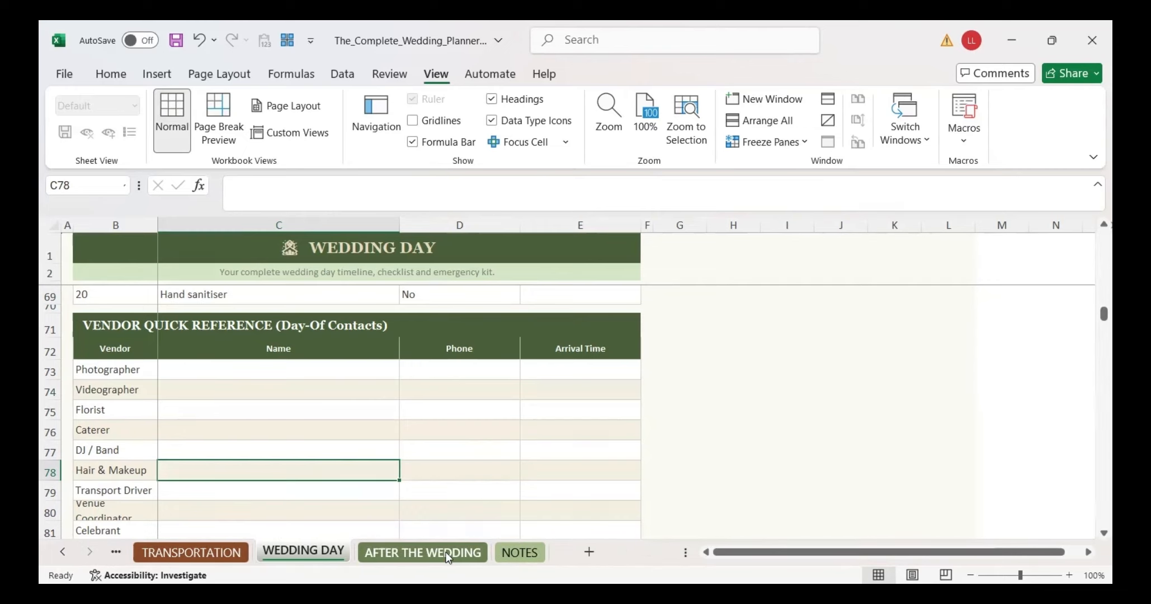
left_click(423, 552)
left_click(348, 370)
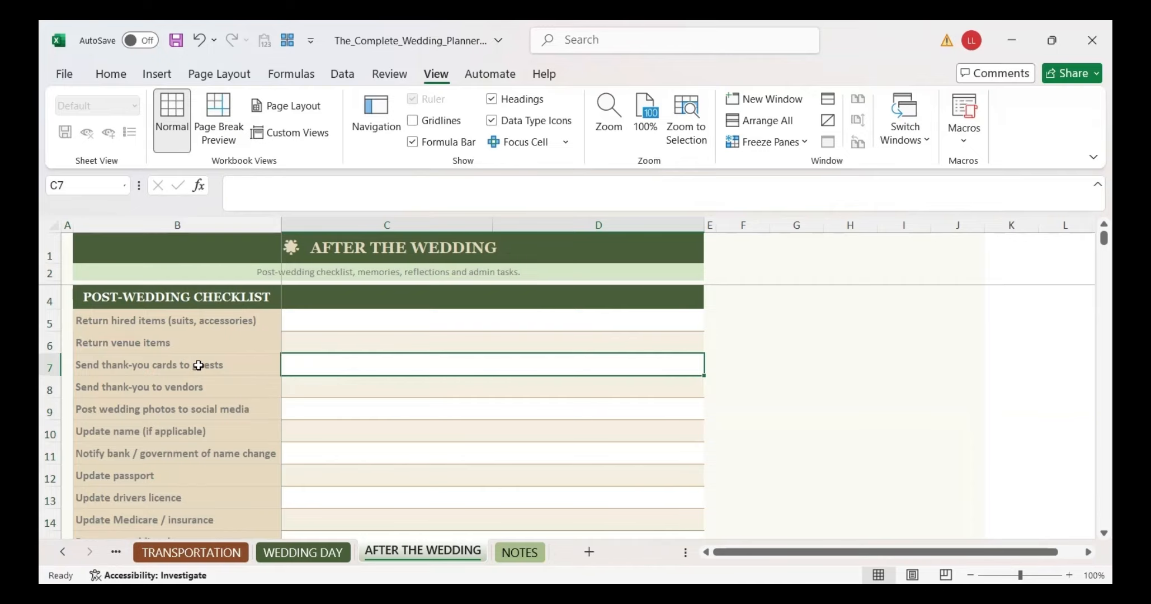
left_click(181, 347)
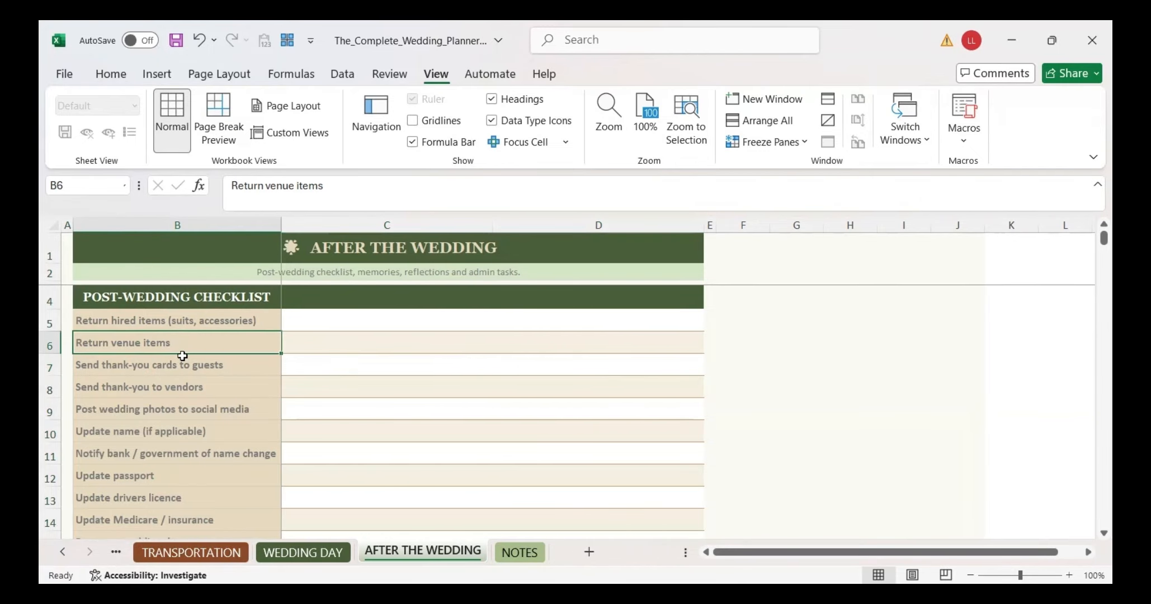
left_click(181, 369)
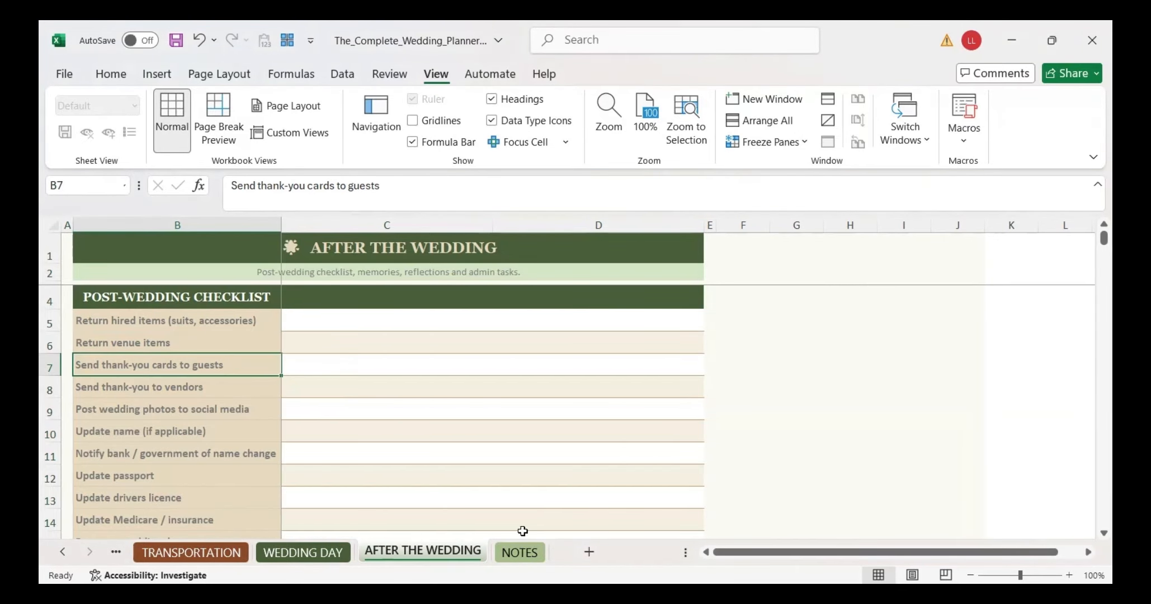
Step: Open the NOTES sheet and look over its blank note pages
left_click(512, 552)
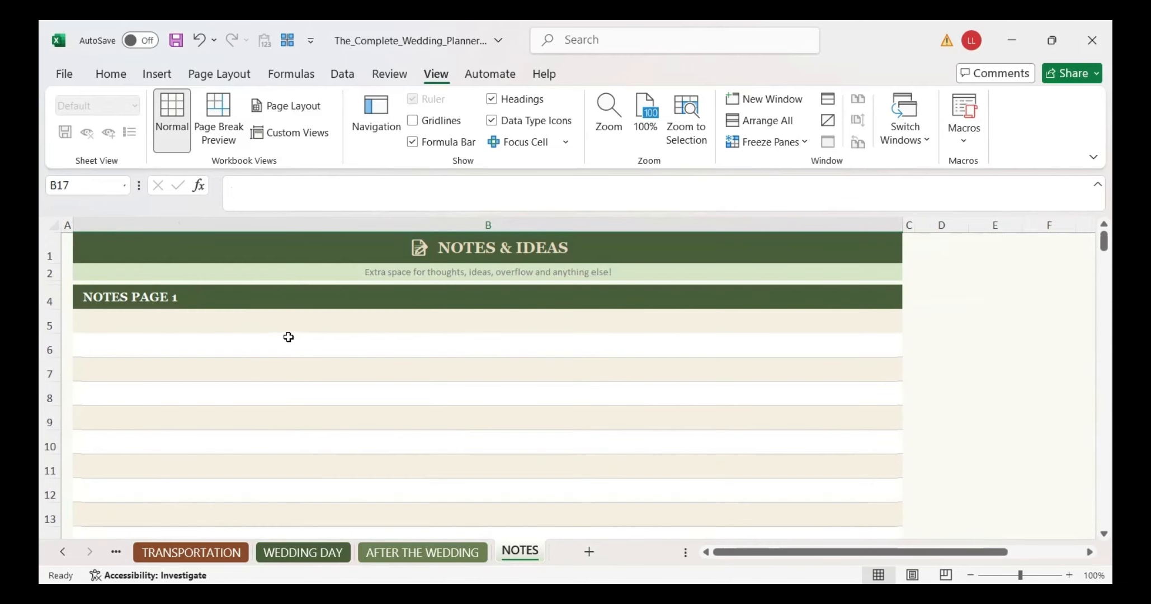
scroll(289, 337, "down", 8)
scroll(291, 343, "up", 9)
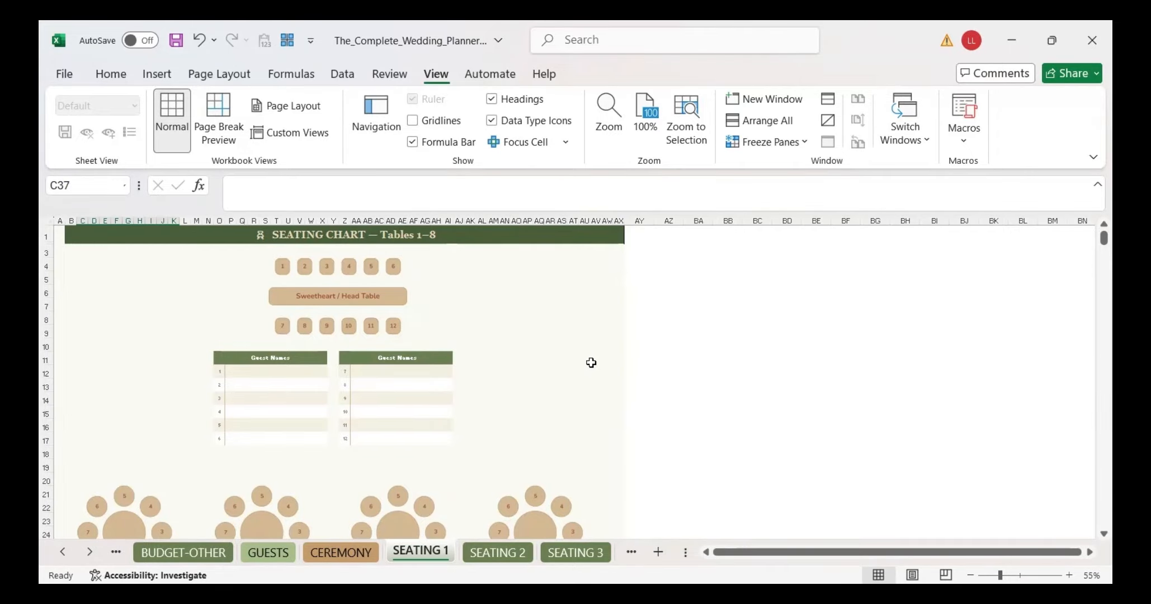
Step: Preview the SEATING 1 sheet for printing, go through all three pages and check the paper size setting
left_click(689, 348)
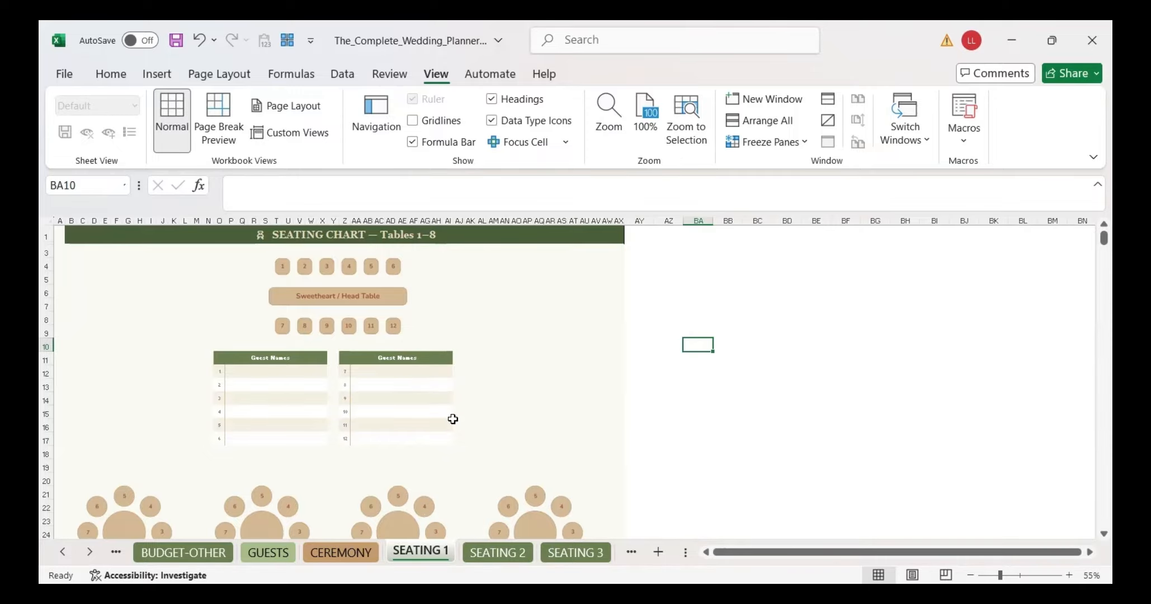
left_click(66, 73)
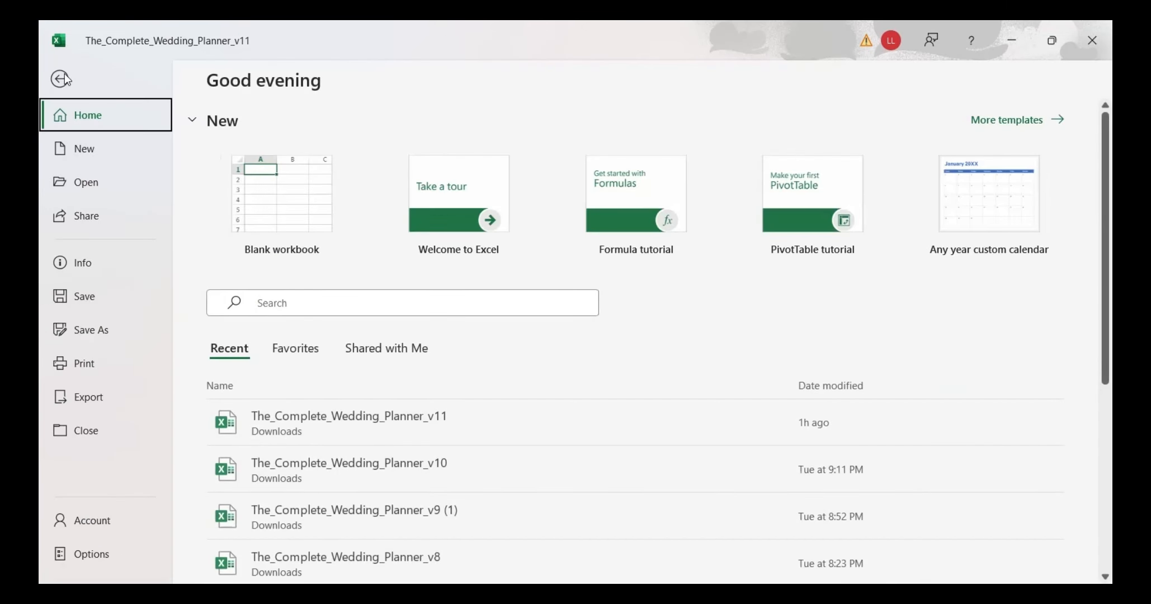
left_click(89, 365)
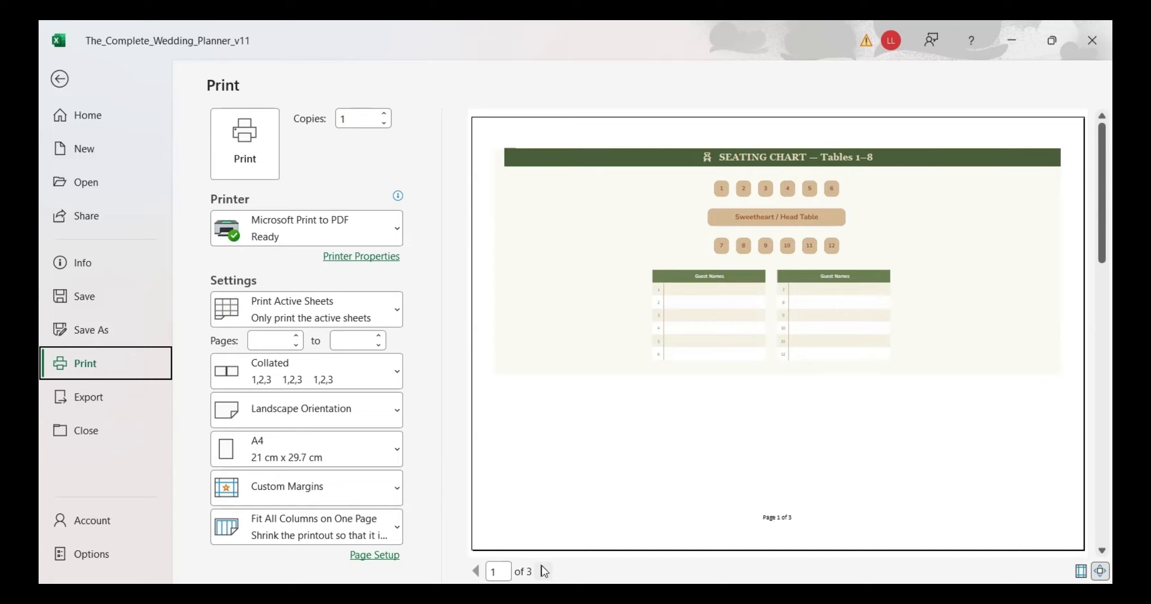
left_click(543, 570)
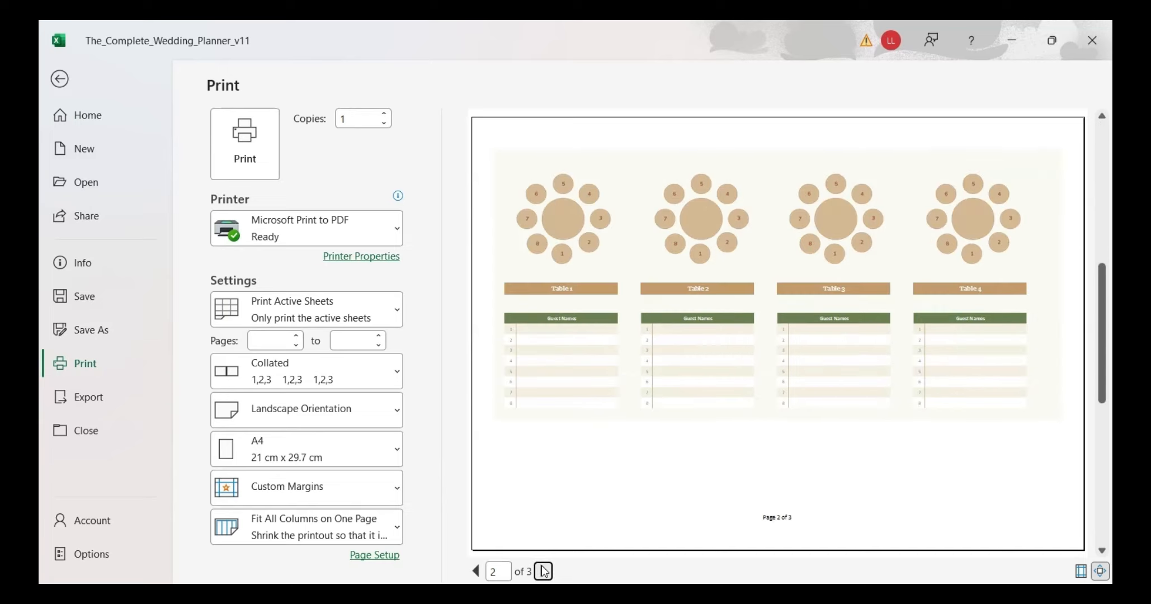
left_click(543, 570)
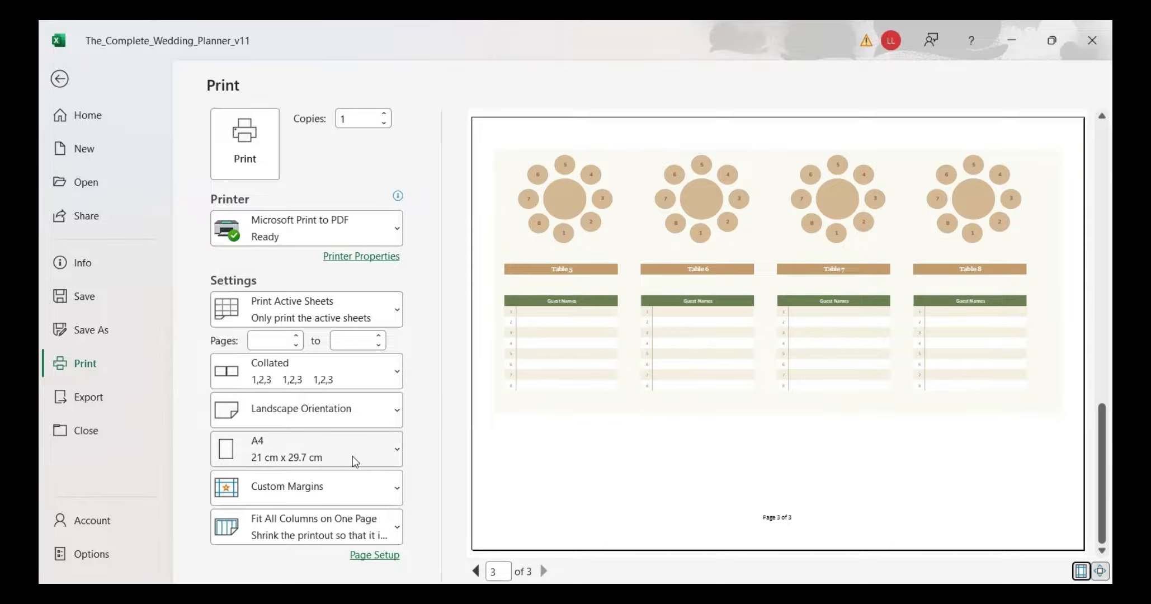
left_click(371, 448)
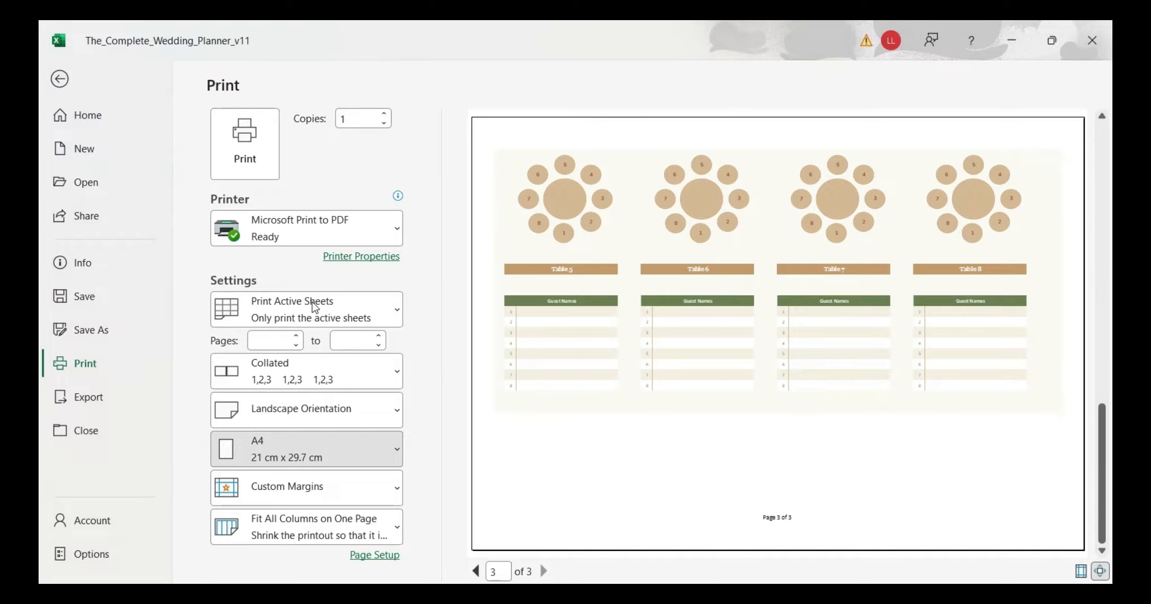
Step: Set the paper size for the SEATING 1 printout to Letter and go through its three preview pages
left_click(311, 61)
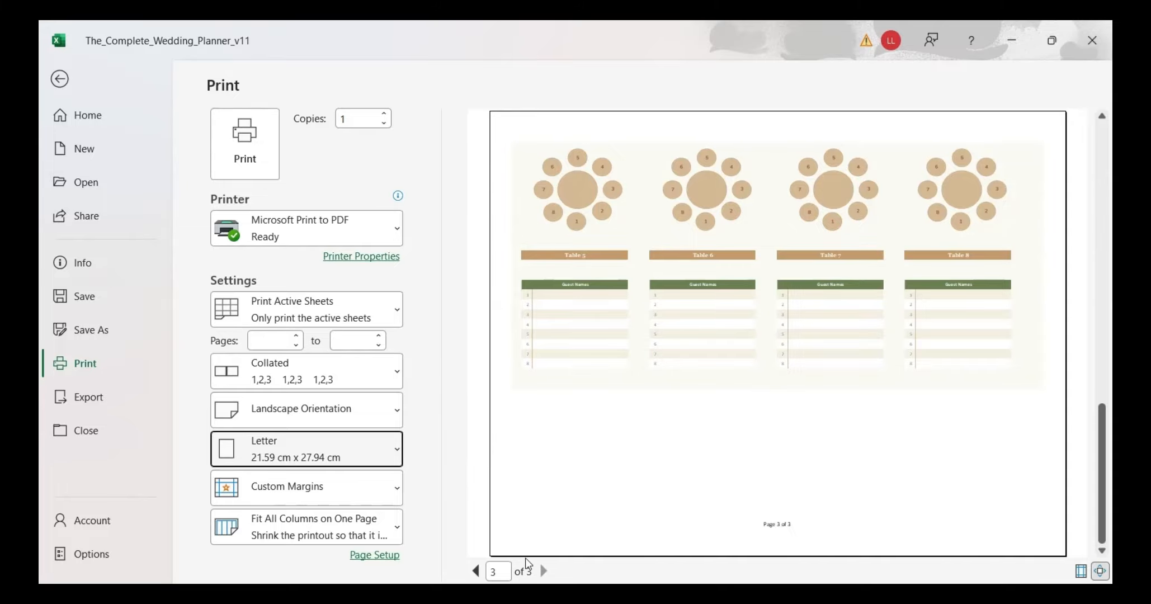
left_click(477, 571)
left_click(476, 572)
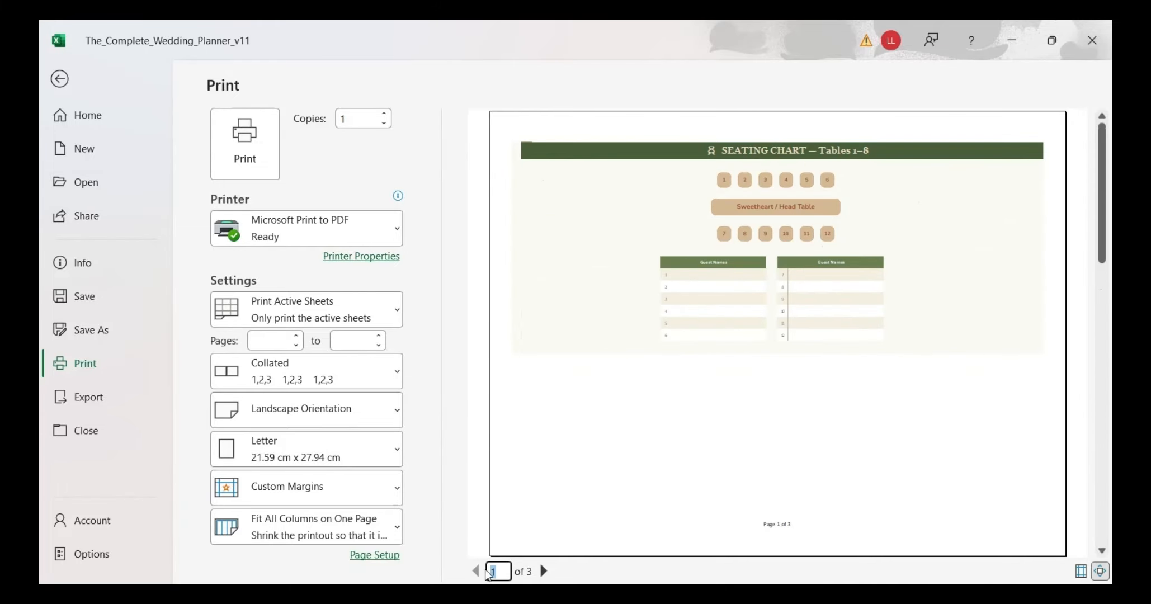
left_click(543, 571)
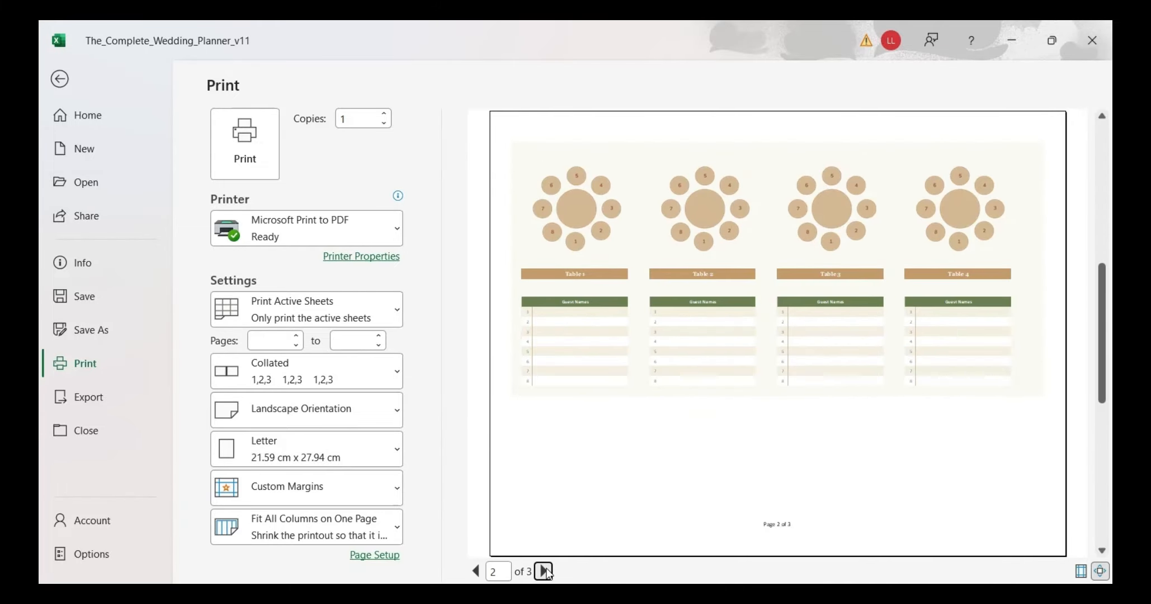
left_click(543, 571)
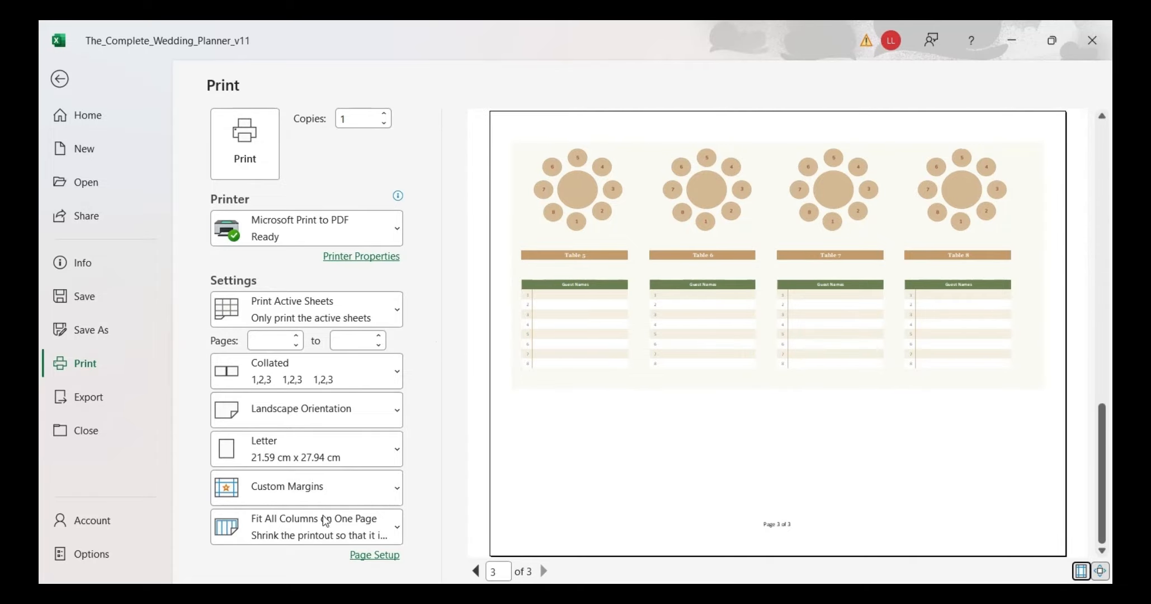
left_click(60, 79)
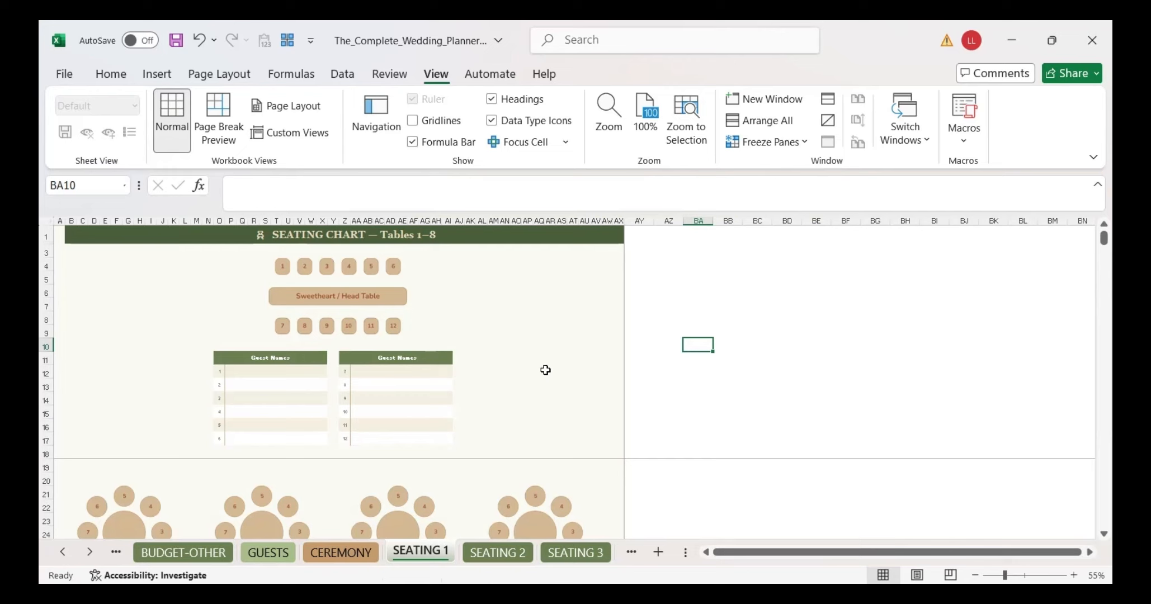
Step: Look over the SEATING 1 sheet from the head table to Table 8, checking where the page breaks divide it
scroll(545, 370, "down", 9)
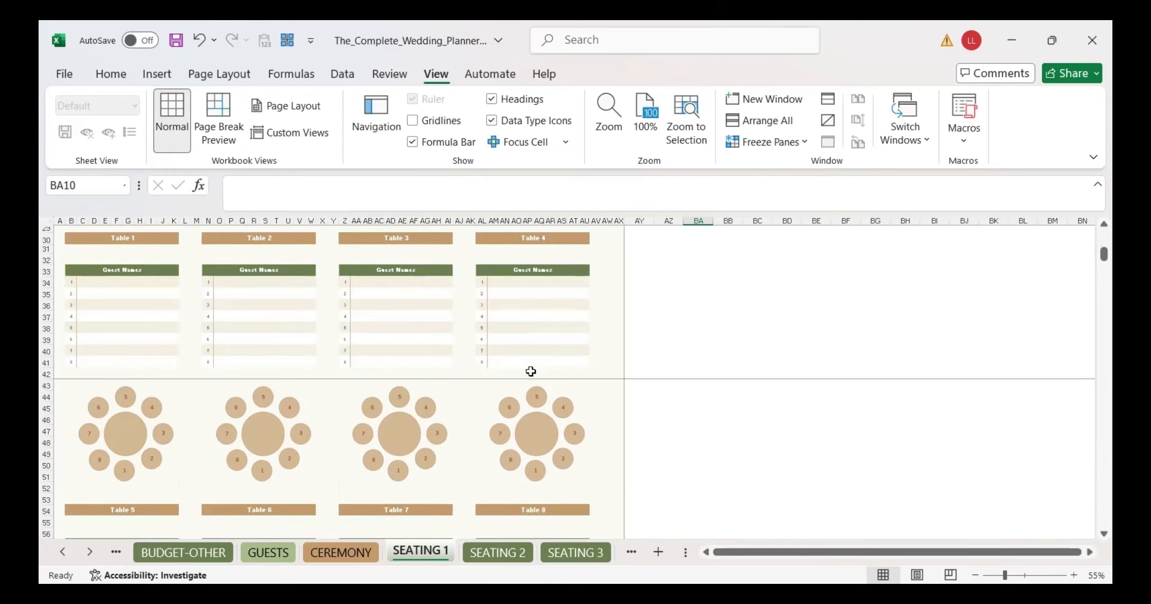
scroll(531, 372, "down", 6)
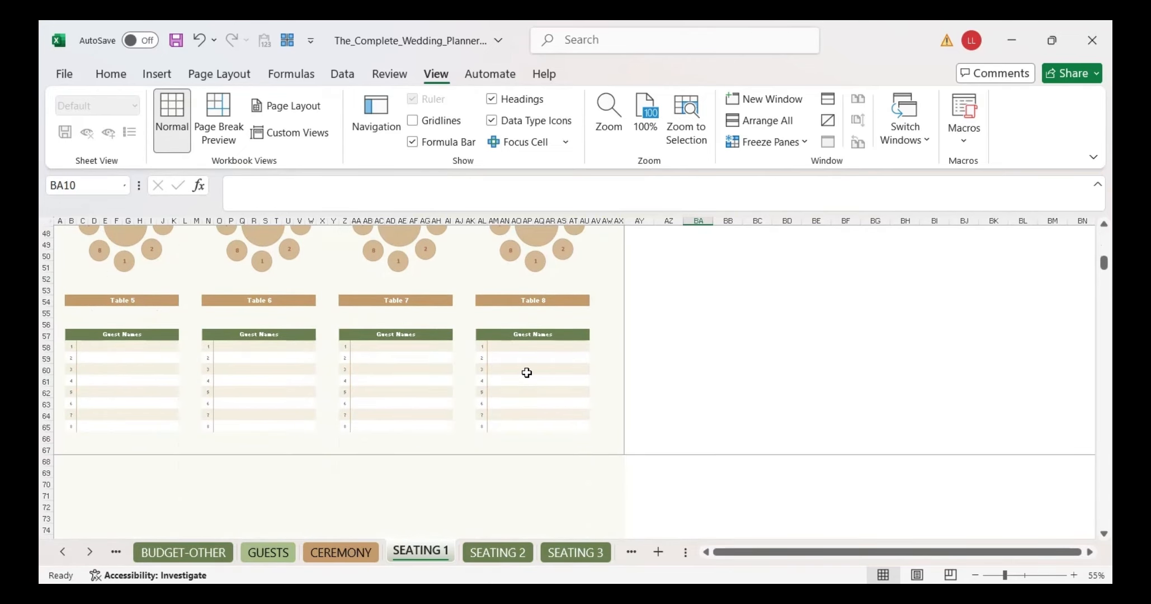
scroll(527, 371, "up", 15)
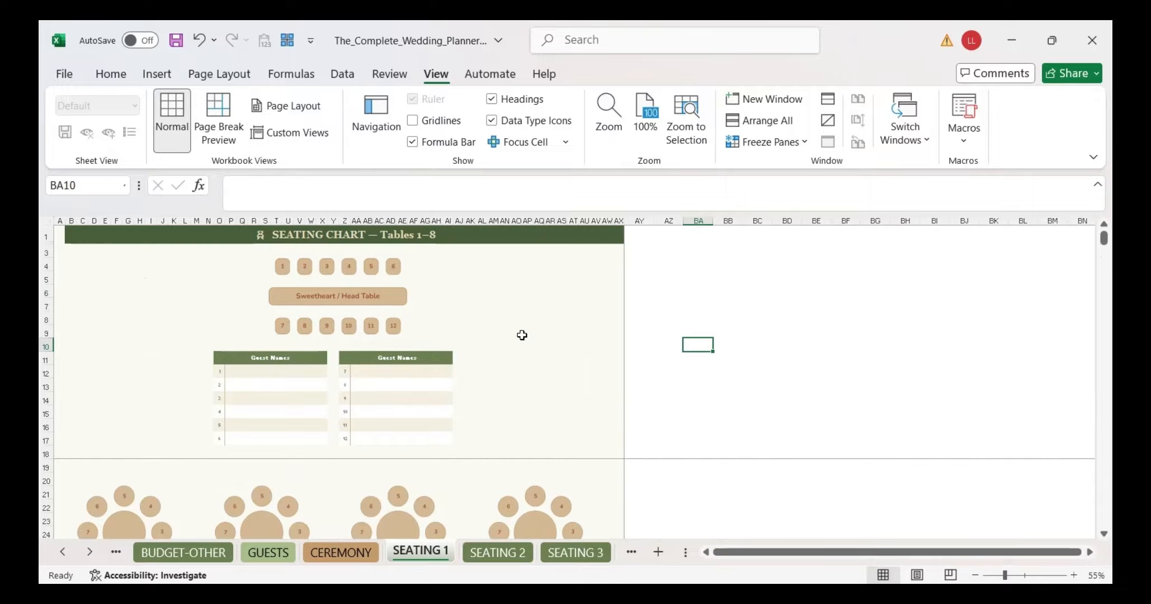
scroll(546, 338, "down", 2)
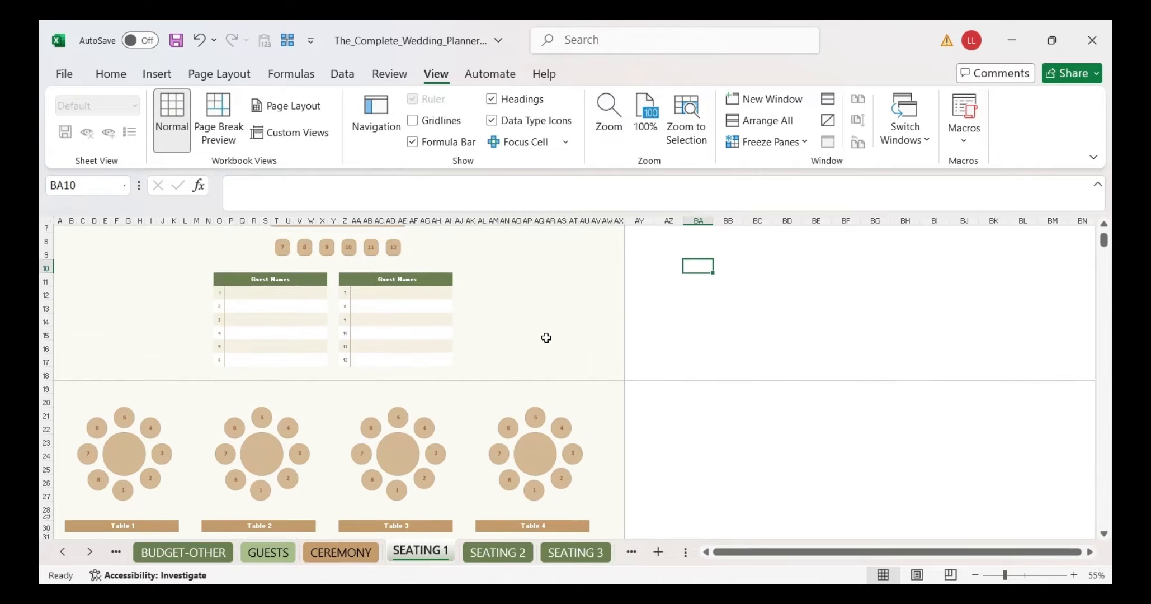
scroll(546, 338, "down", 1)
scroll(542, 335, "up", 3)
scroll(537, 335, "down", 6)
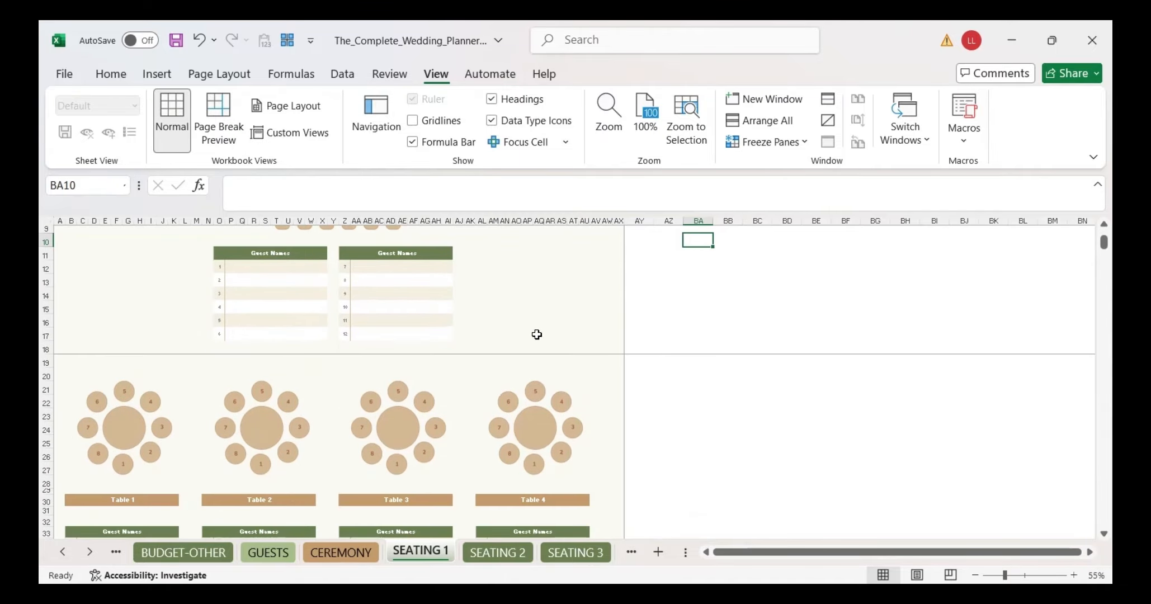
scroll(537, 334, "up", 2)
scroll(537, 335, "up", 4)
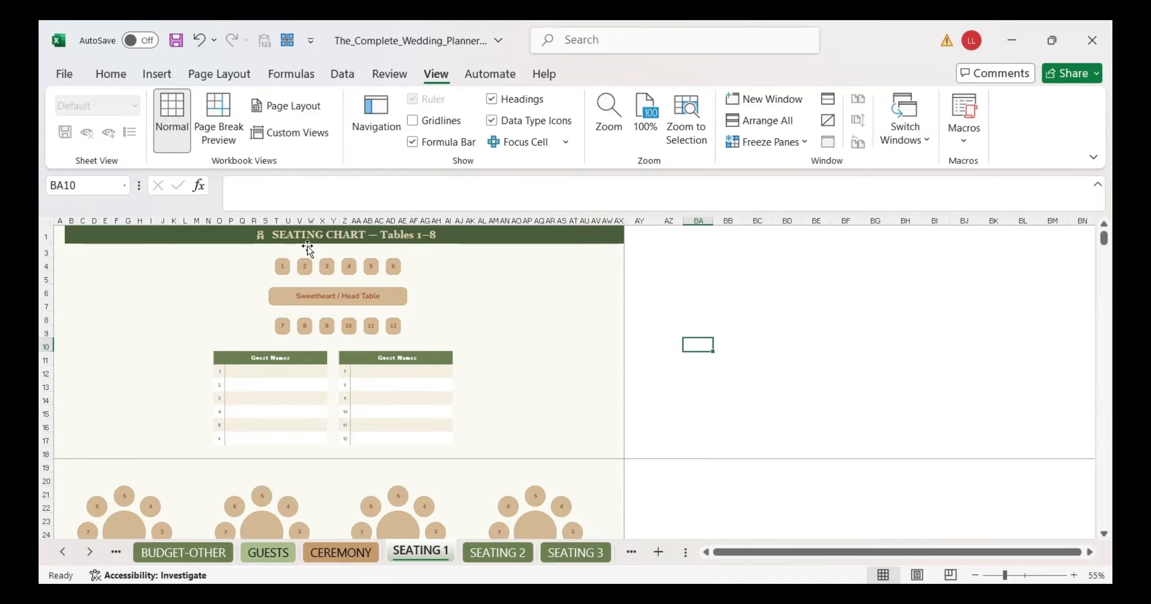
scroll(435, 325, "down", 1)
scroll(435, 325, "down", 3)
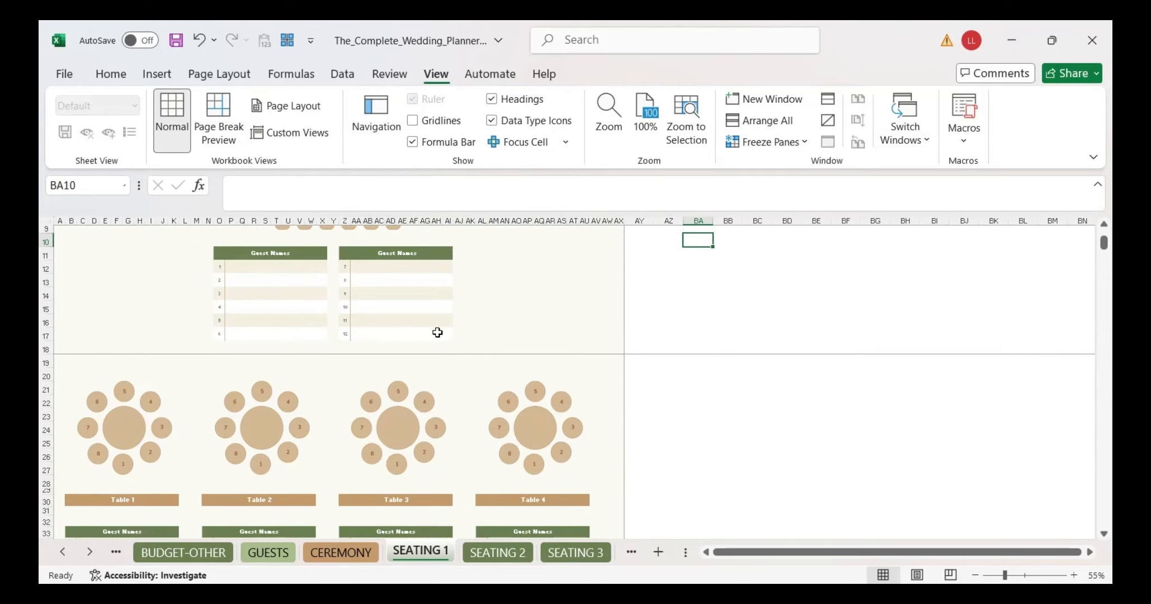
scroll(533, 436, "down", 4)
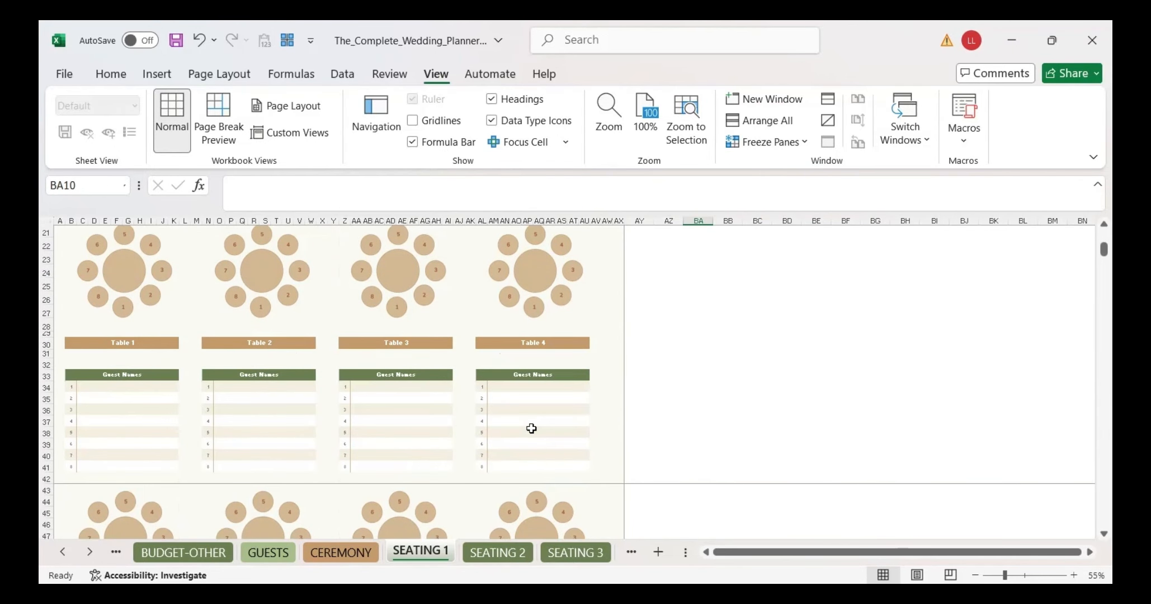
scroll(162, 447, "down", 1)
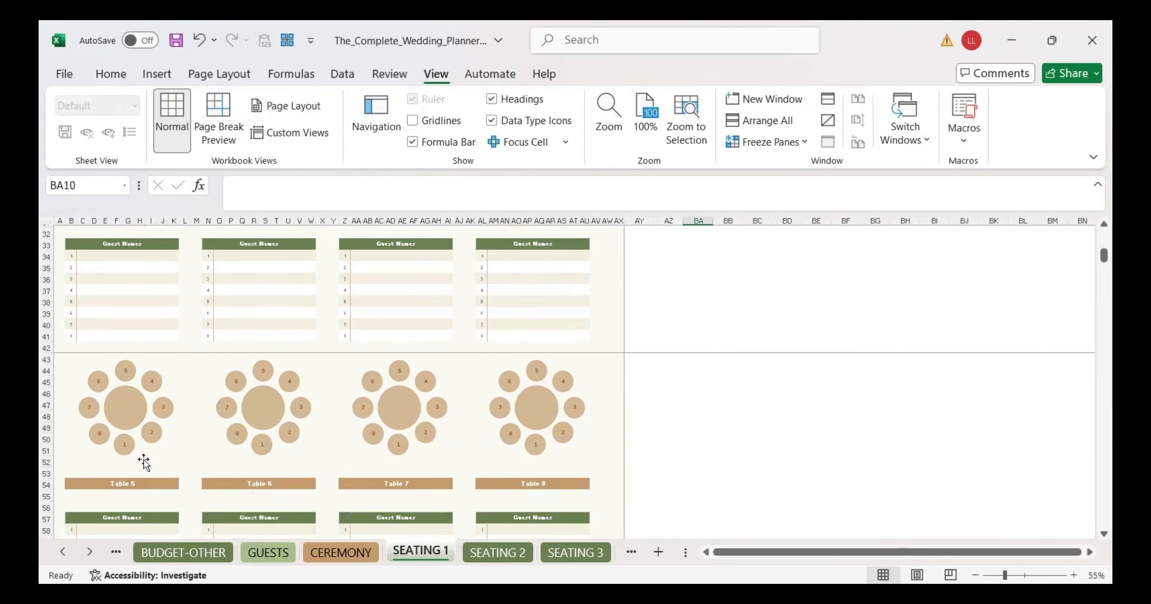
scroll(516, 445, "up", 3)
scroll(518, 448, "down", 1)
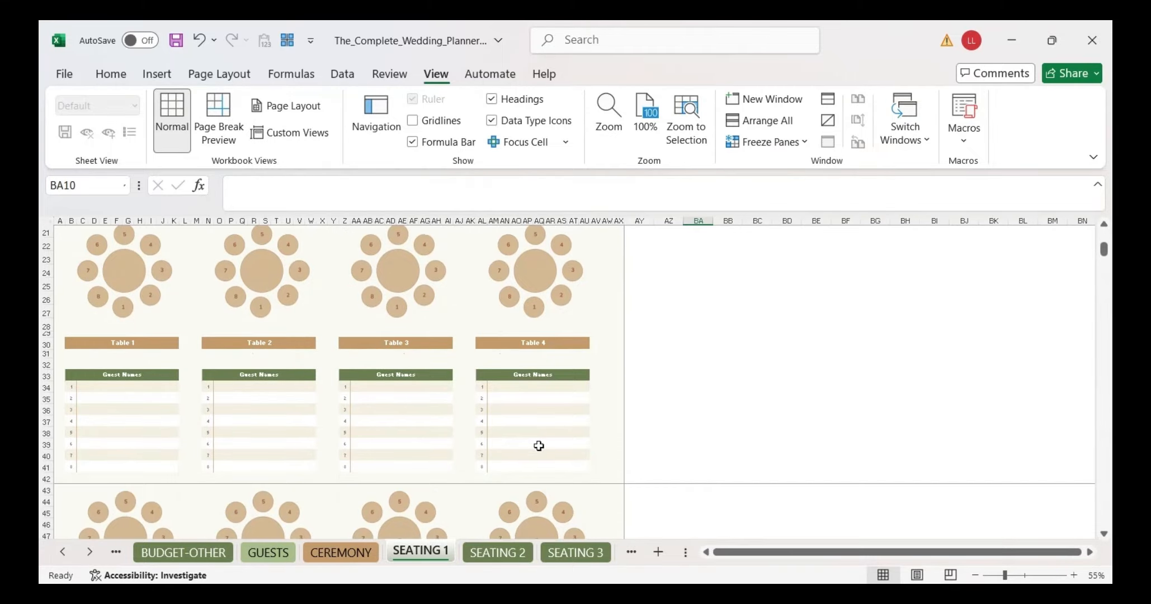
Step: Set the print area of SEATING 1 to the block from the chart title through the Table 1–4 guest lists, ending at AX42
left_click_drag(613, 475, 57, 240)
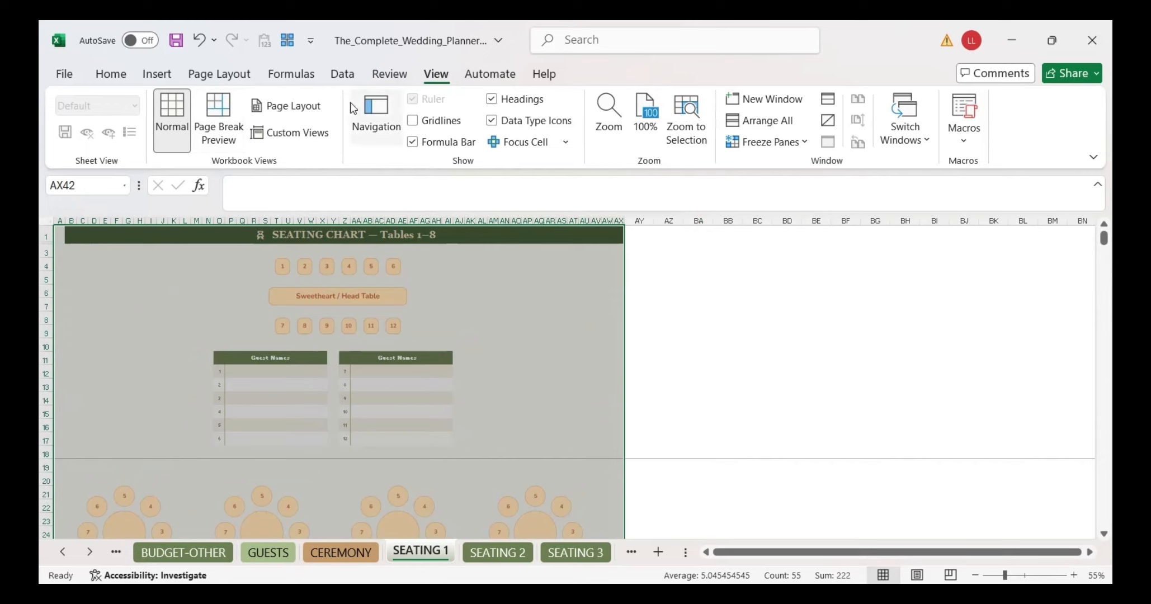
left_click(222, 77)
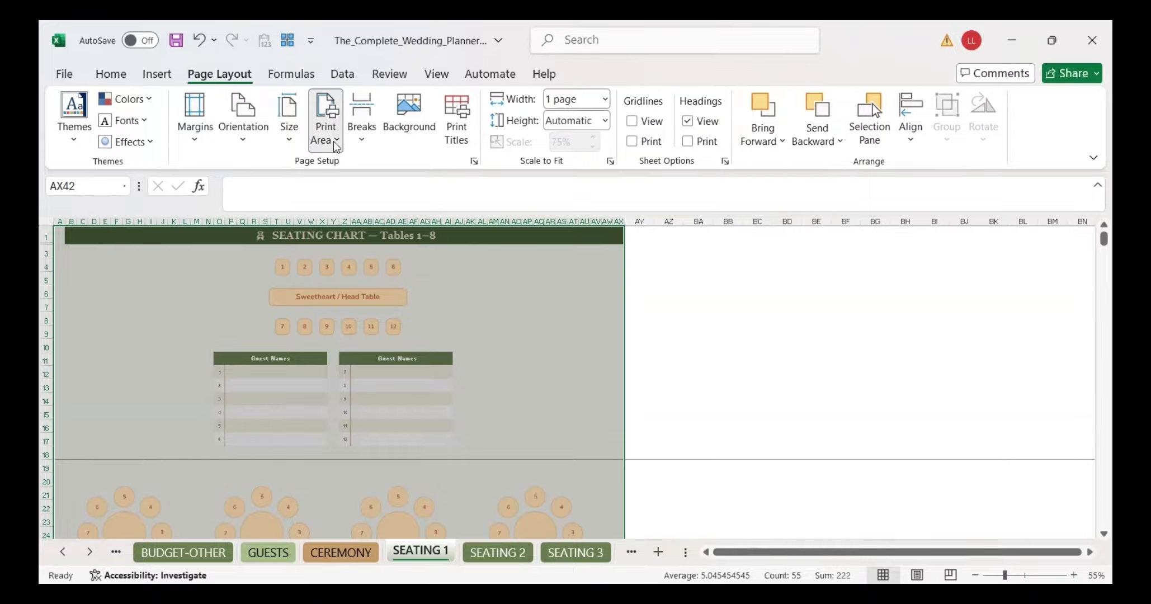
left_click(357, 172)
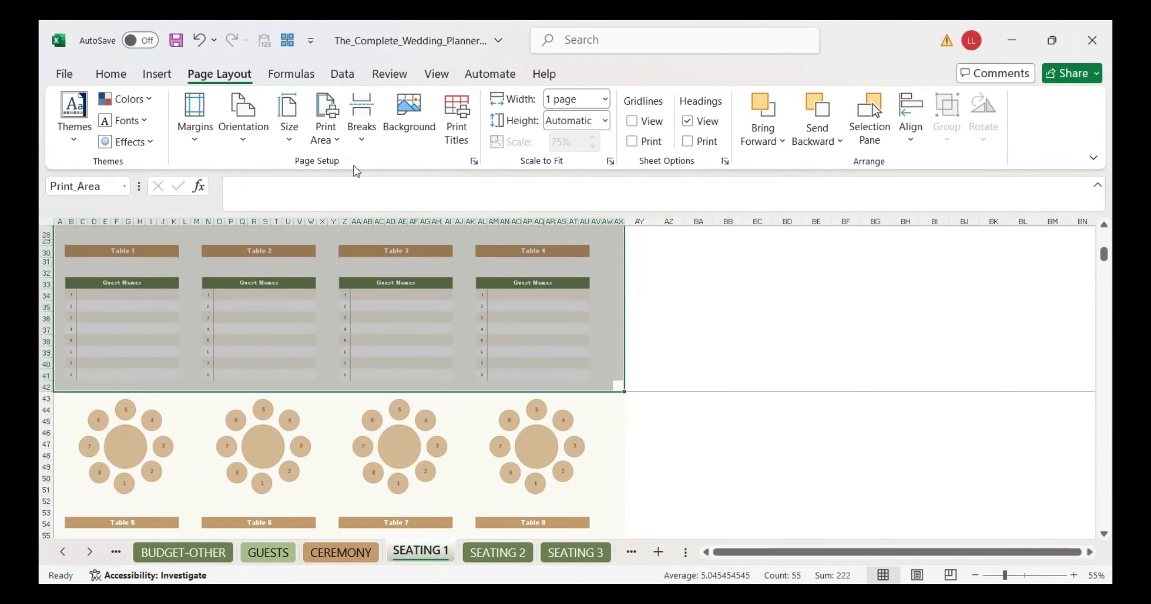
Step: Preview the new print area and set its scaling to Fit Sheet on One Page, then return to the sheet and deselect the range
left_click(77, 81)
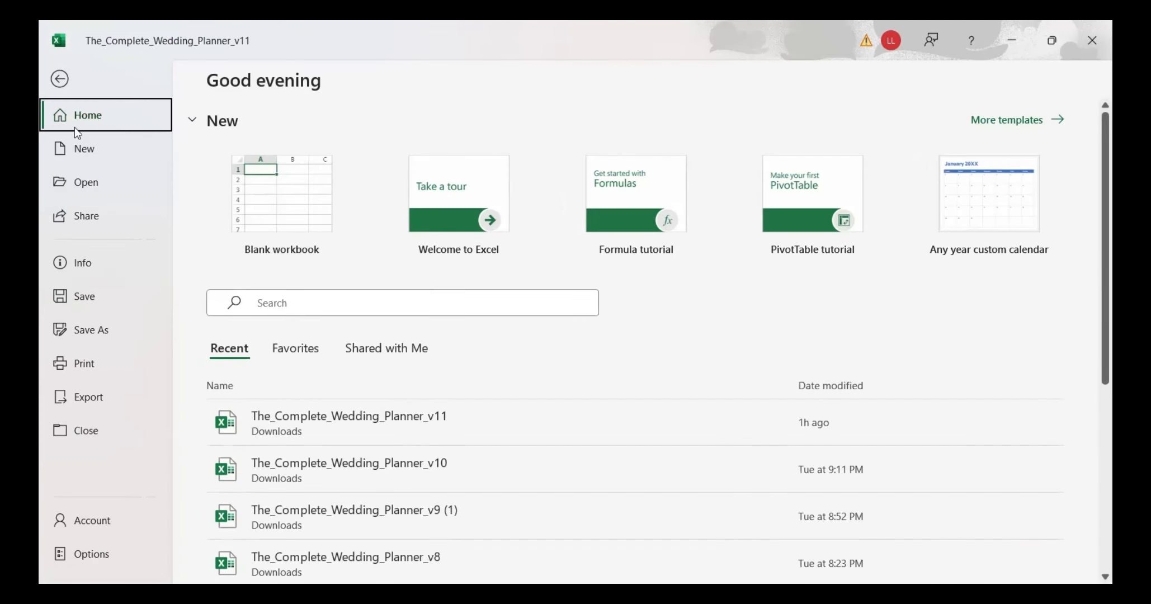
left_click(93, 368)
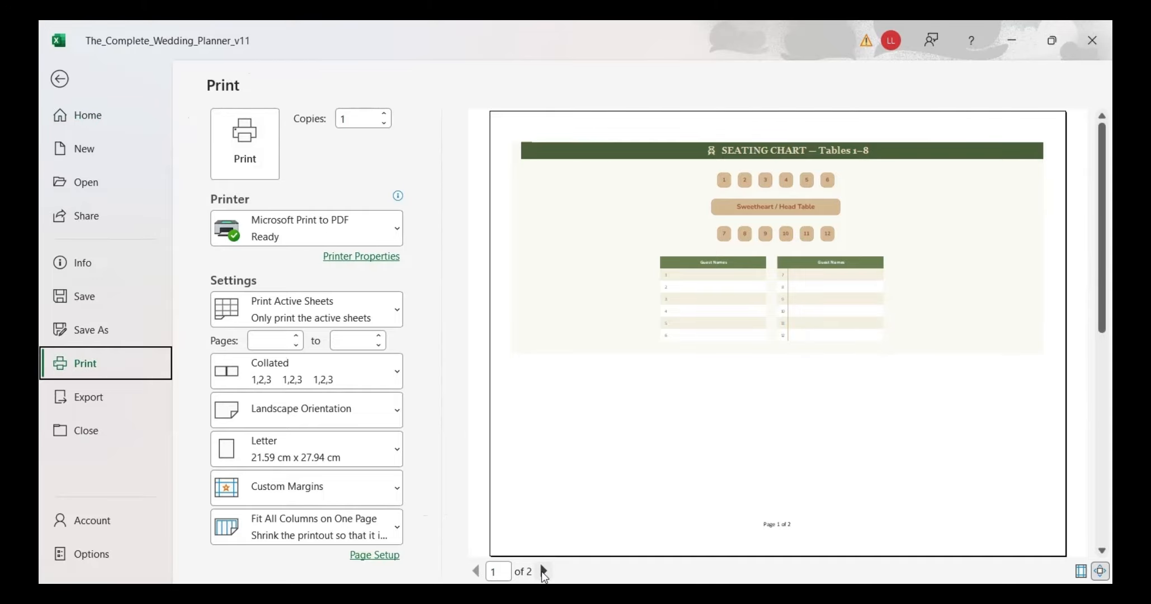
left_click(543, 572)
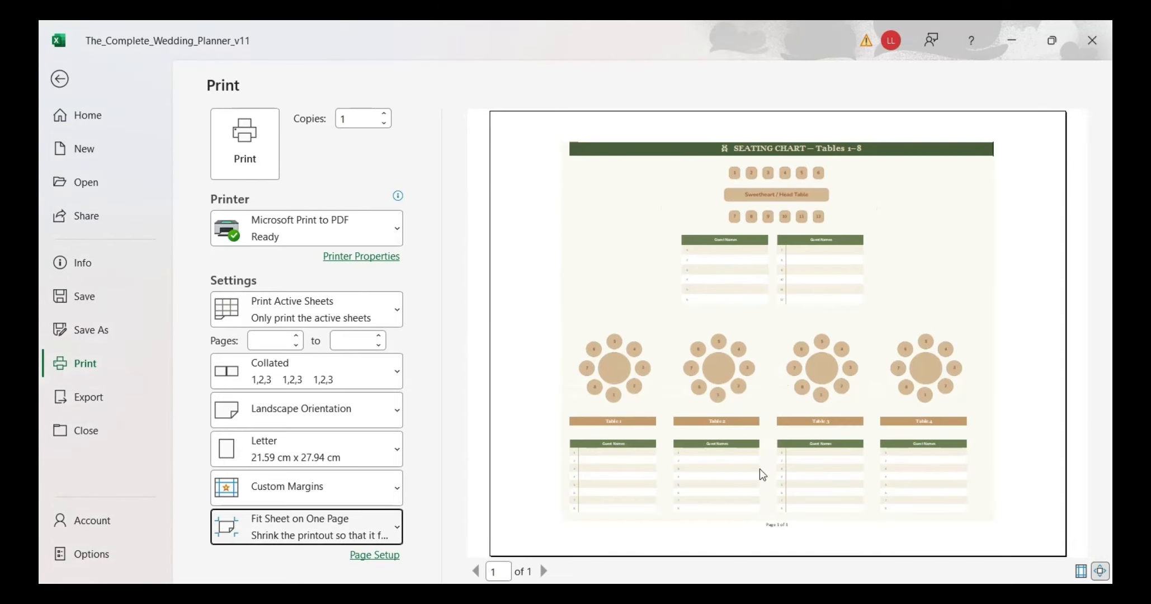
key("Escape")
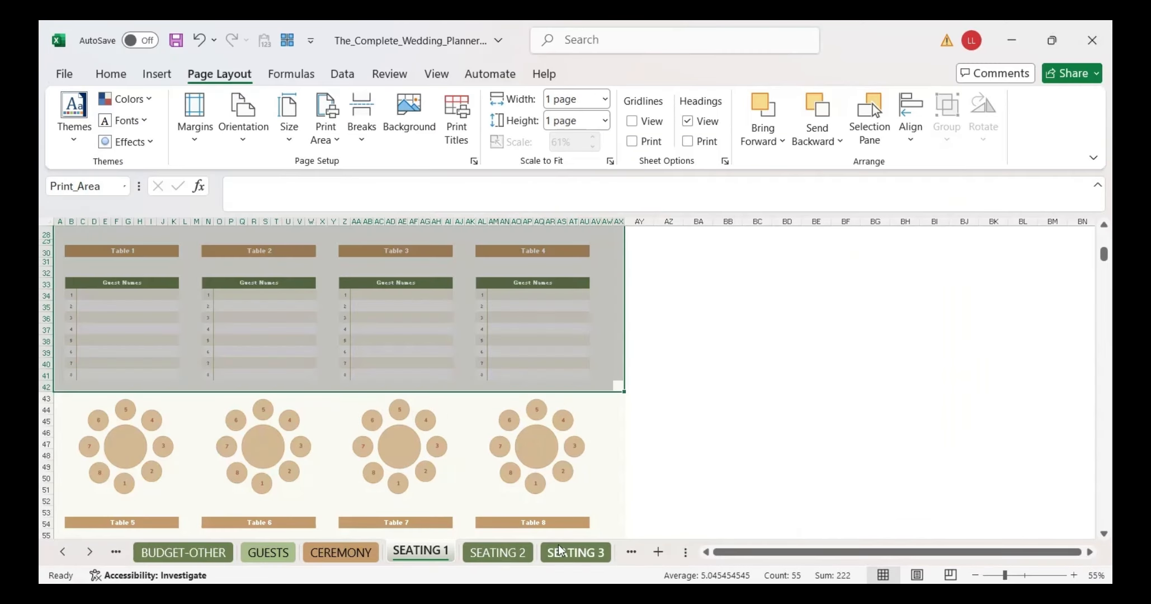
left_click(618, 421)
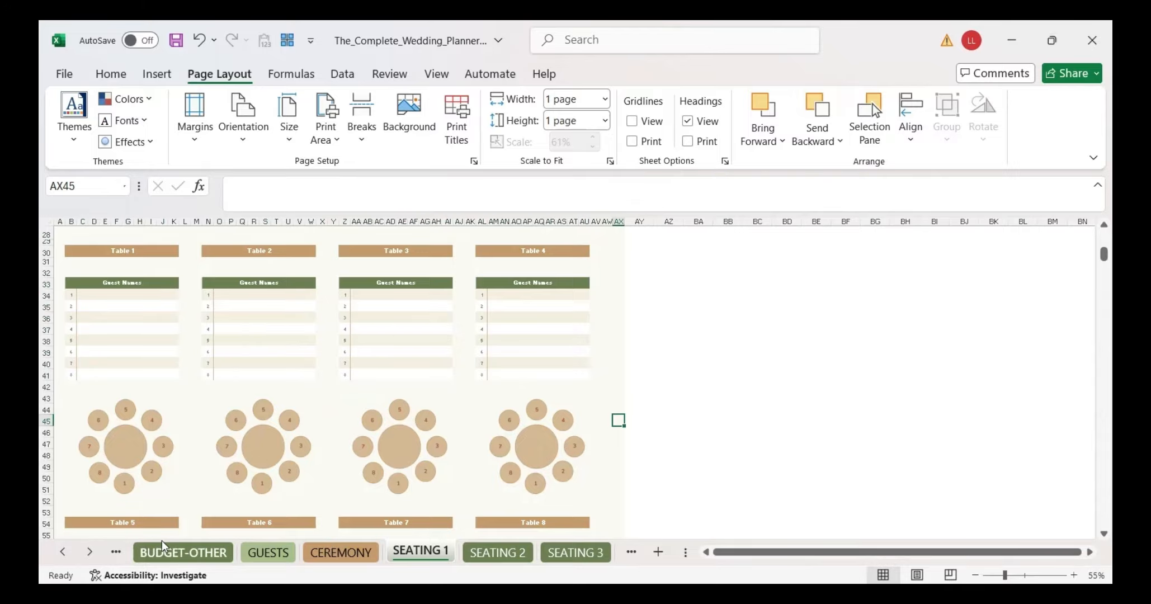
Step: Preview the printout with Print Entire Workbook, go through its pages up to page 9 and return to the sheet
left_click(63, 74)
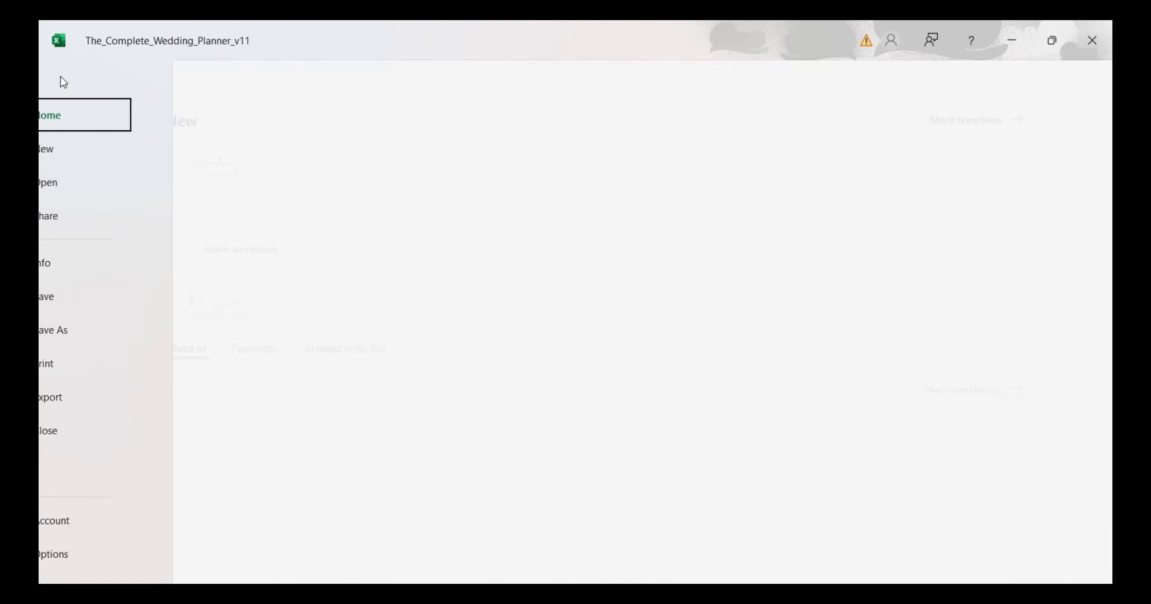
left_click(94, 365)
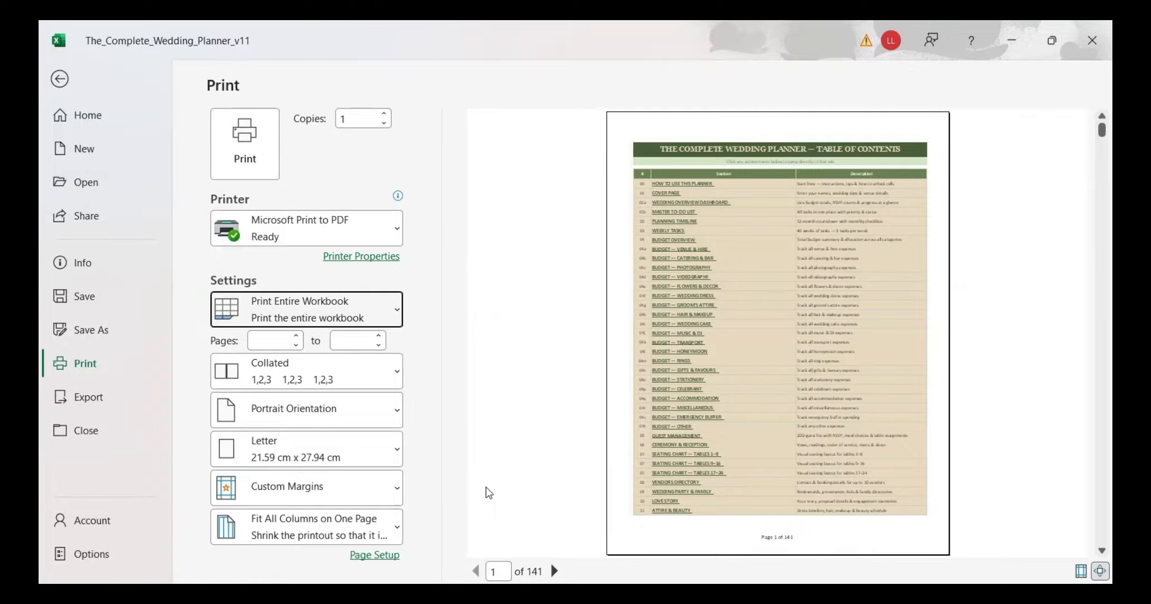
left_click(554, 571)
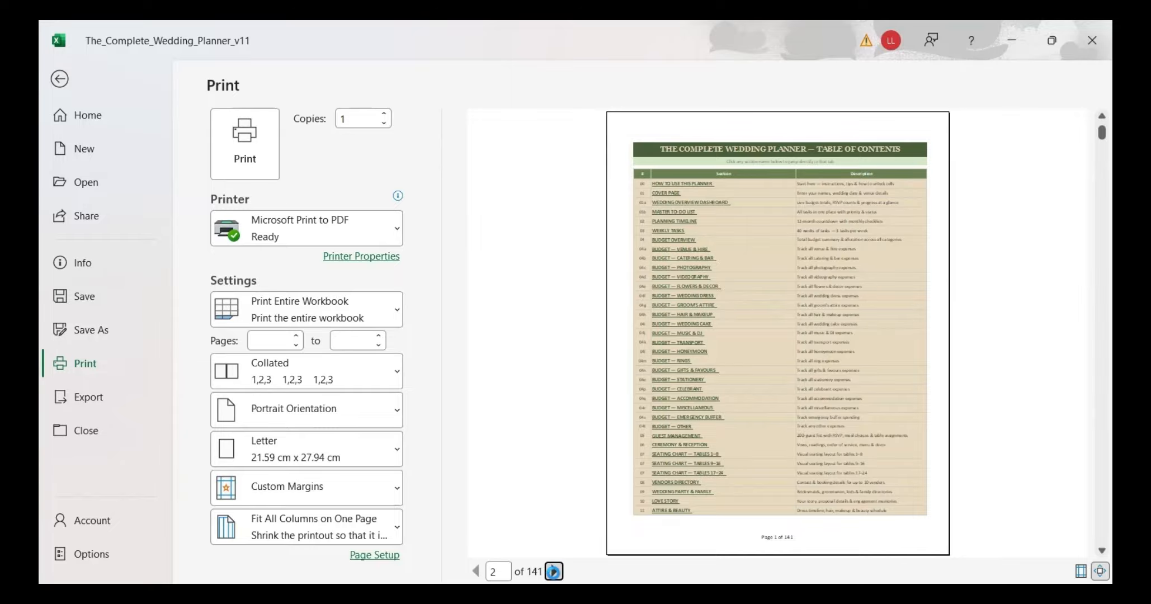
left_click(554, 571)
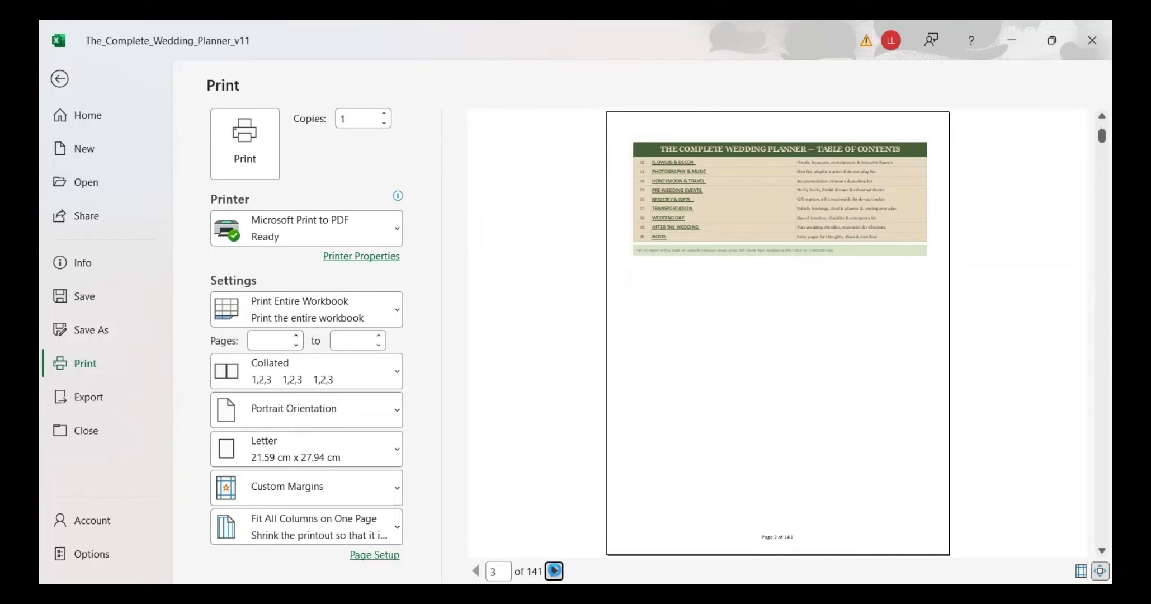
left_click(554, 571)
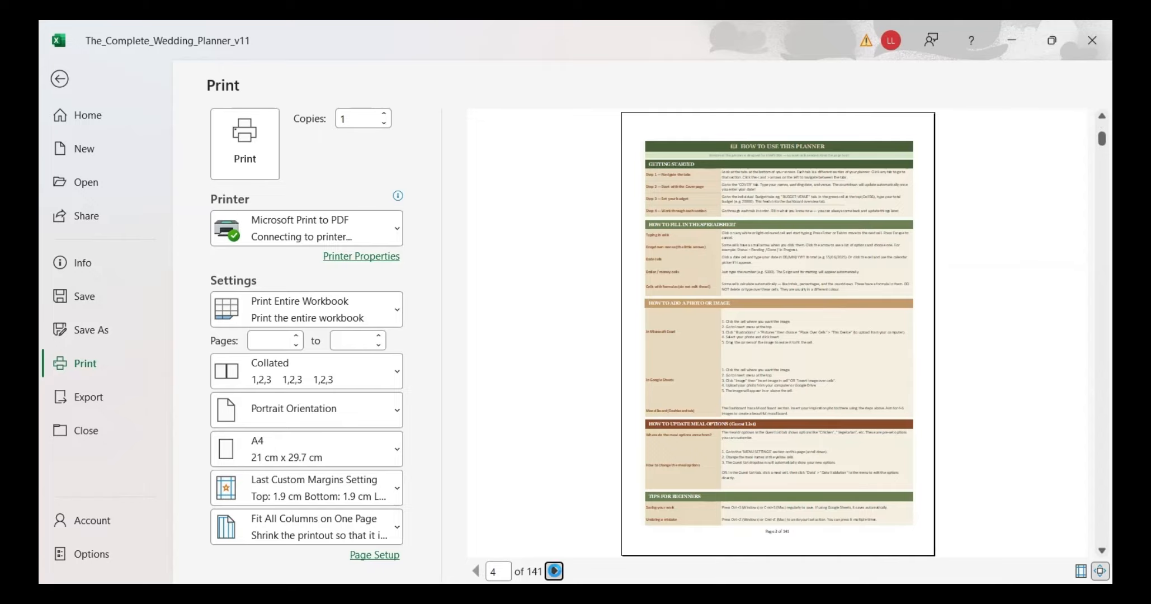
left_click(555, 571)
left_click(554, 571)
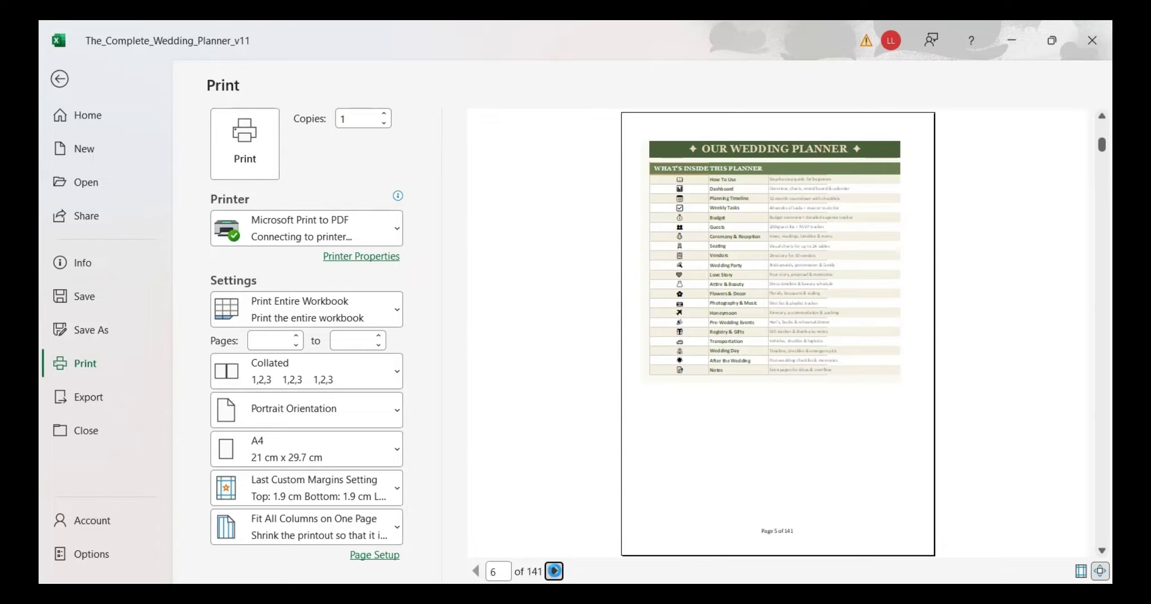
left_click(555, 571)
left_click(554, 571)
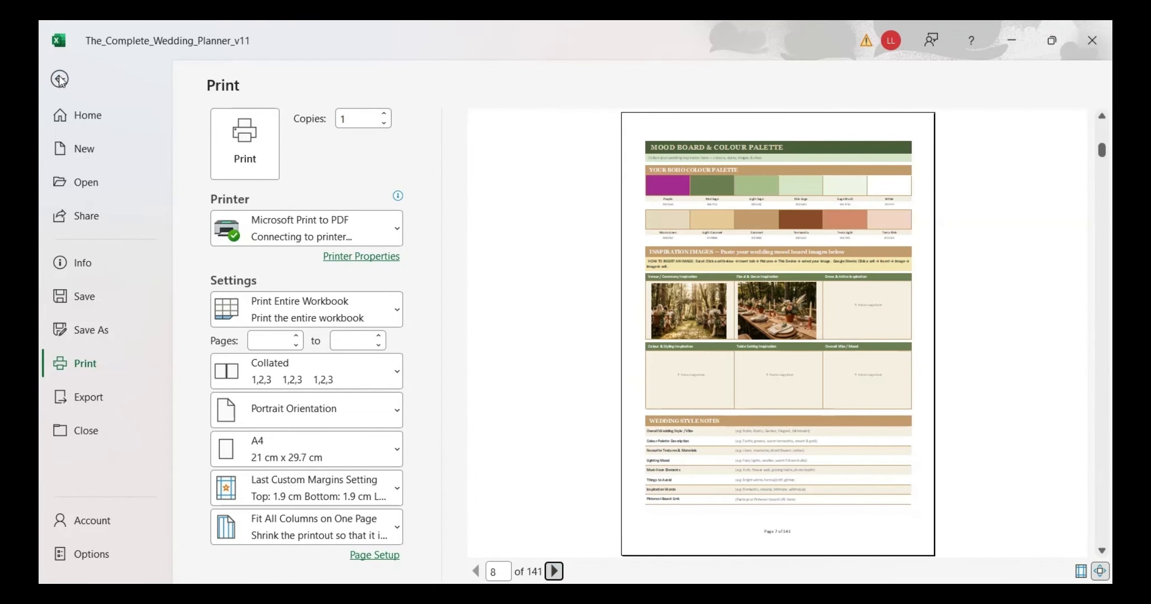
left_click(554, 571)
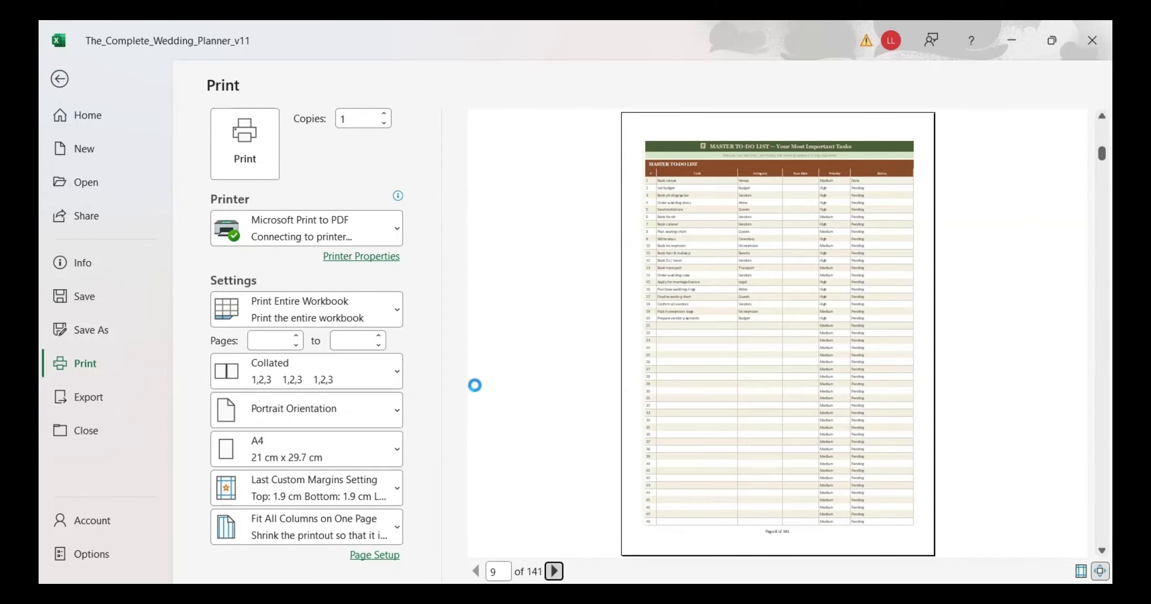
key("Escape")
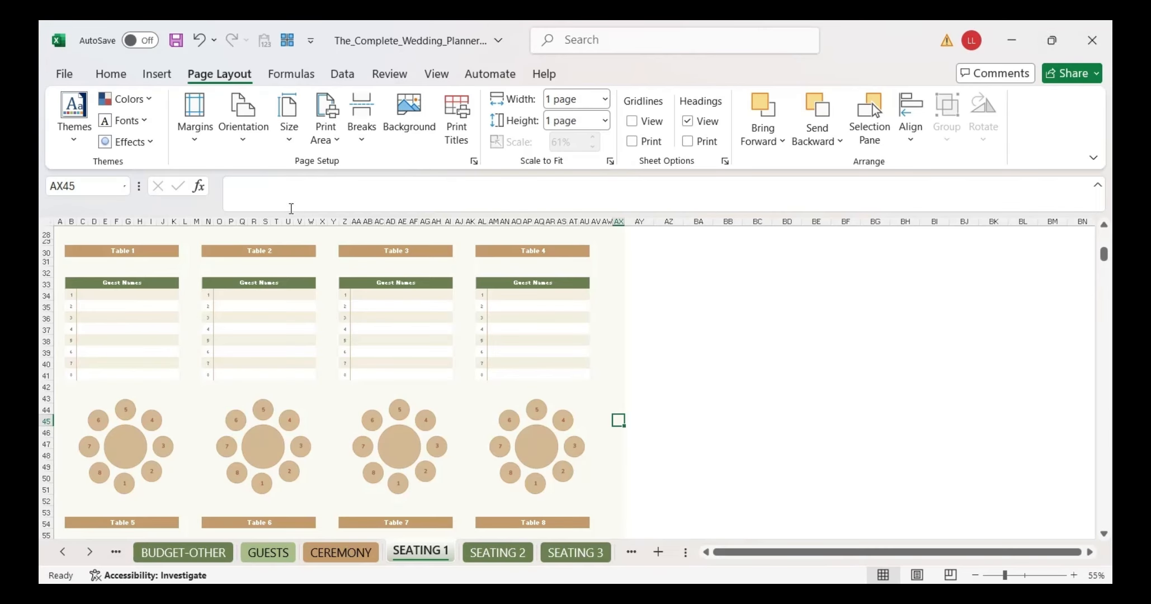